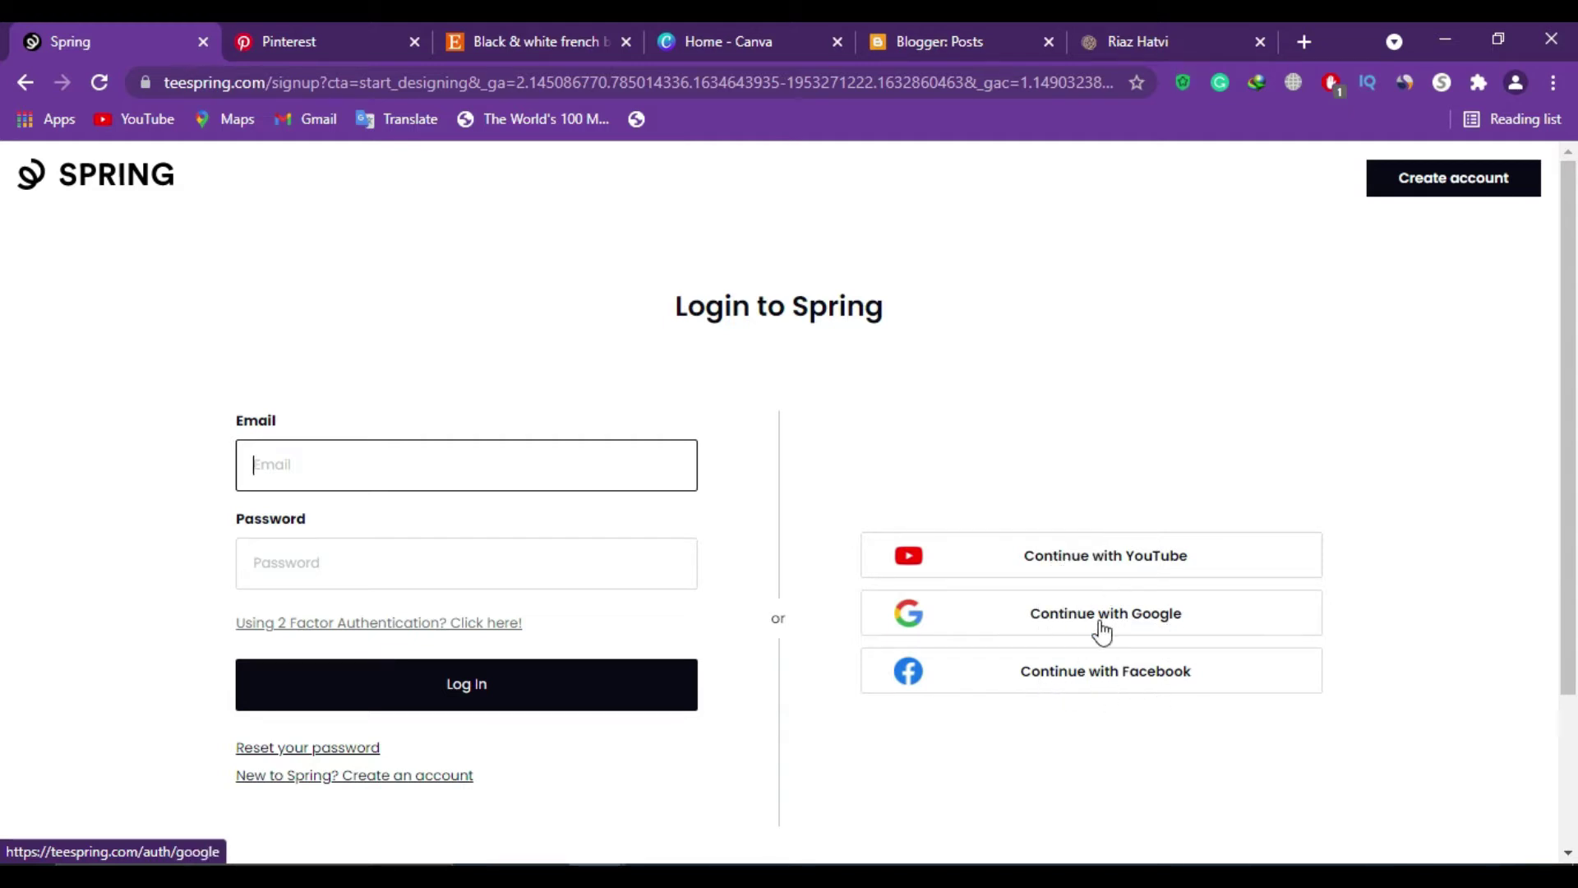
Step: Open the Spring sign-up page, examine the fields of the account creation form, and return to the login page
left_click(1438, 193)
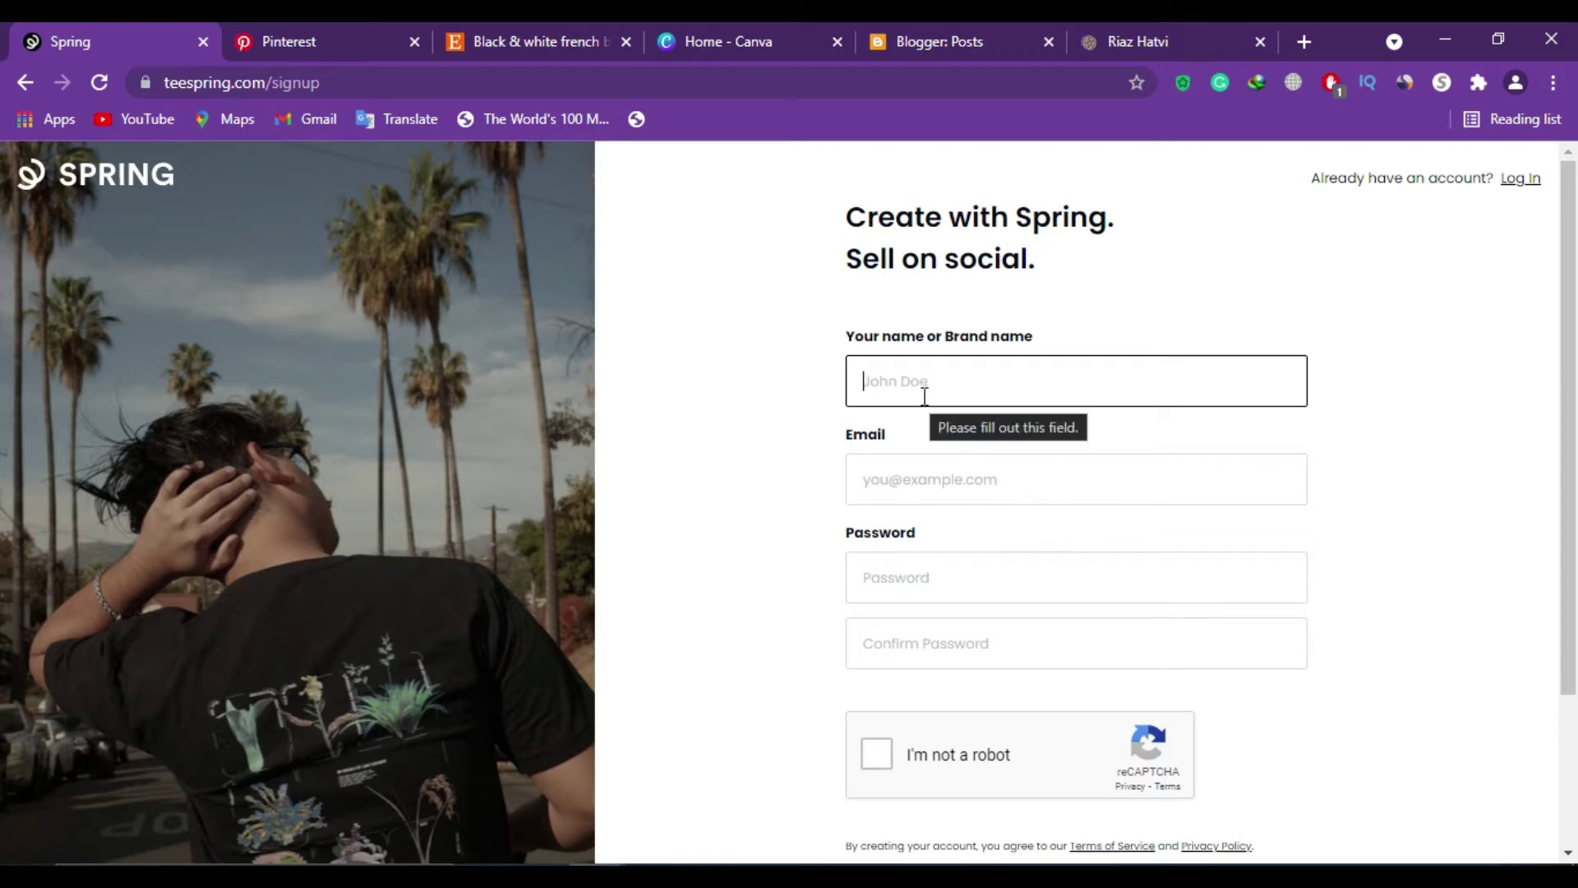
left_click(876, 477)
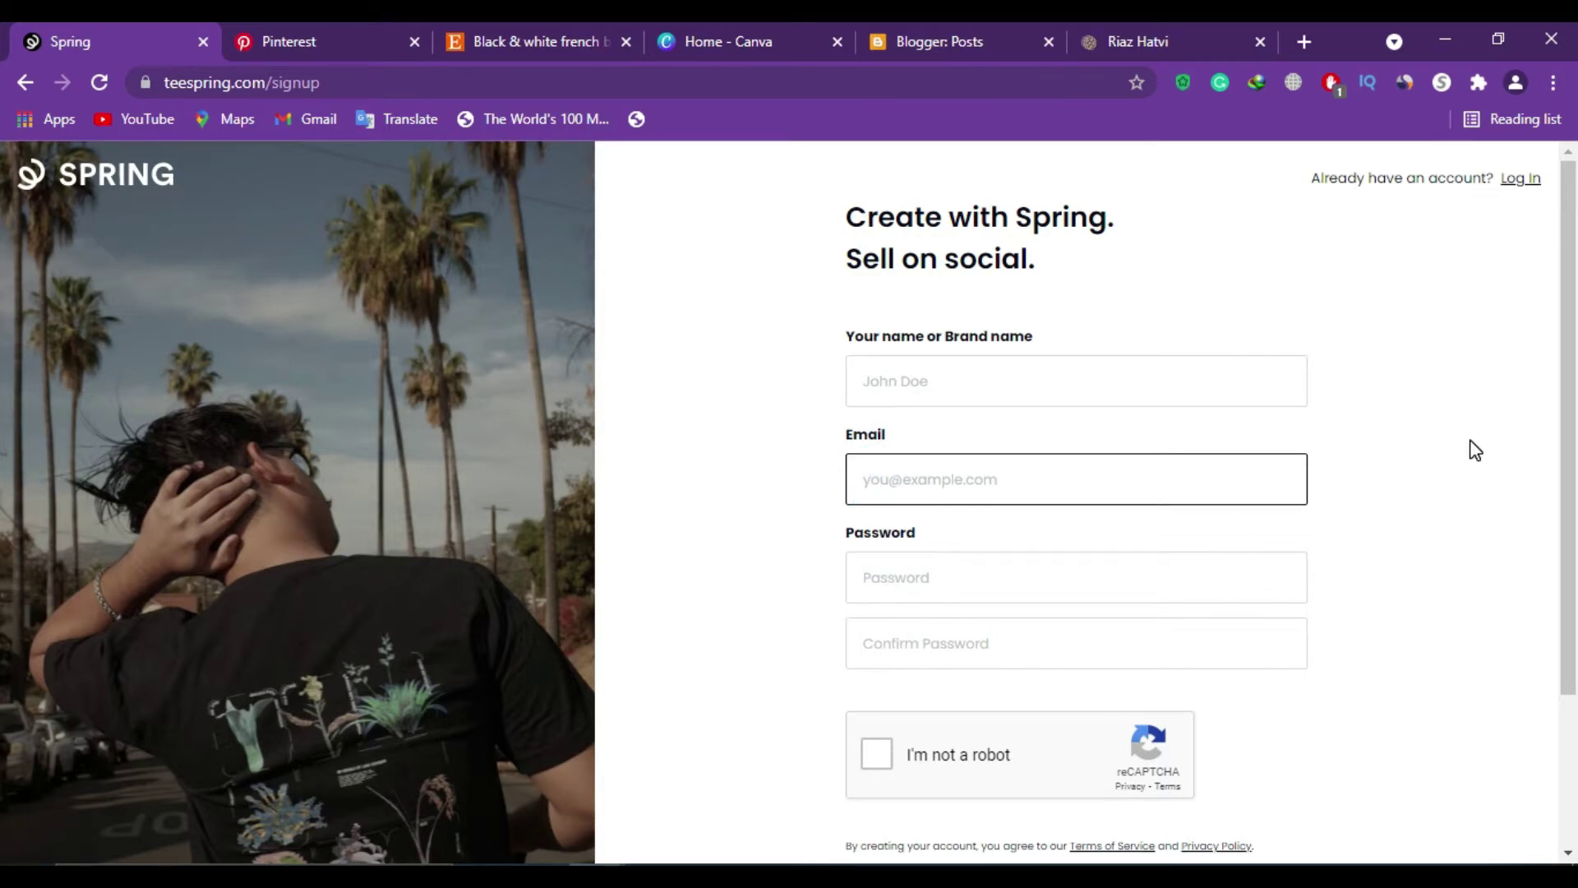
scroll(970, 612, "down", 1)
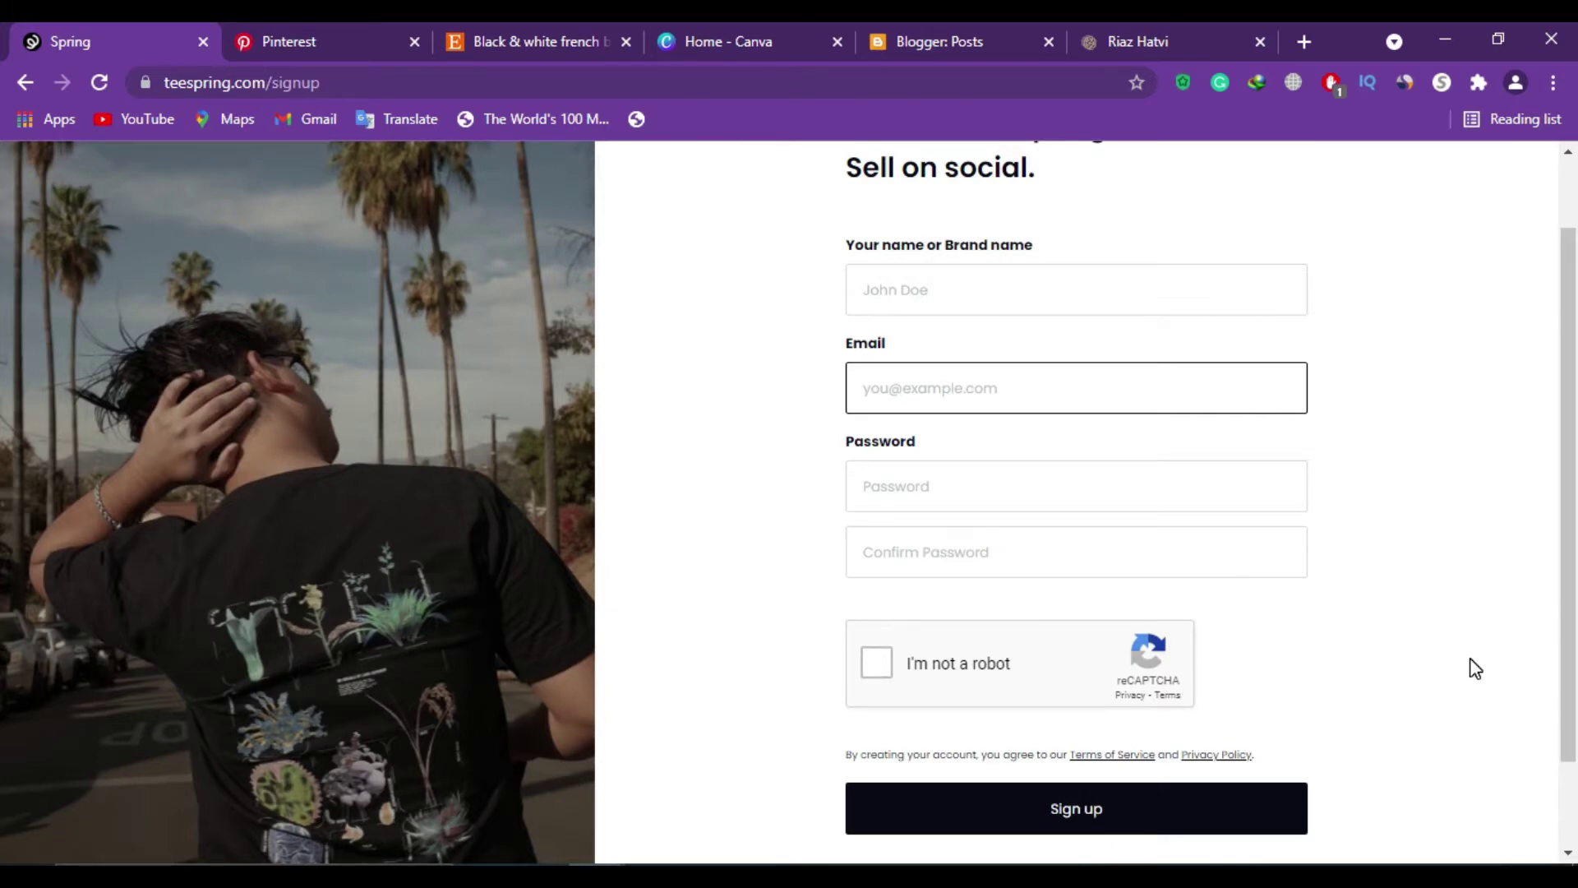
scroll(1473, 667, "up", 1)
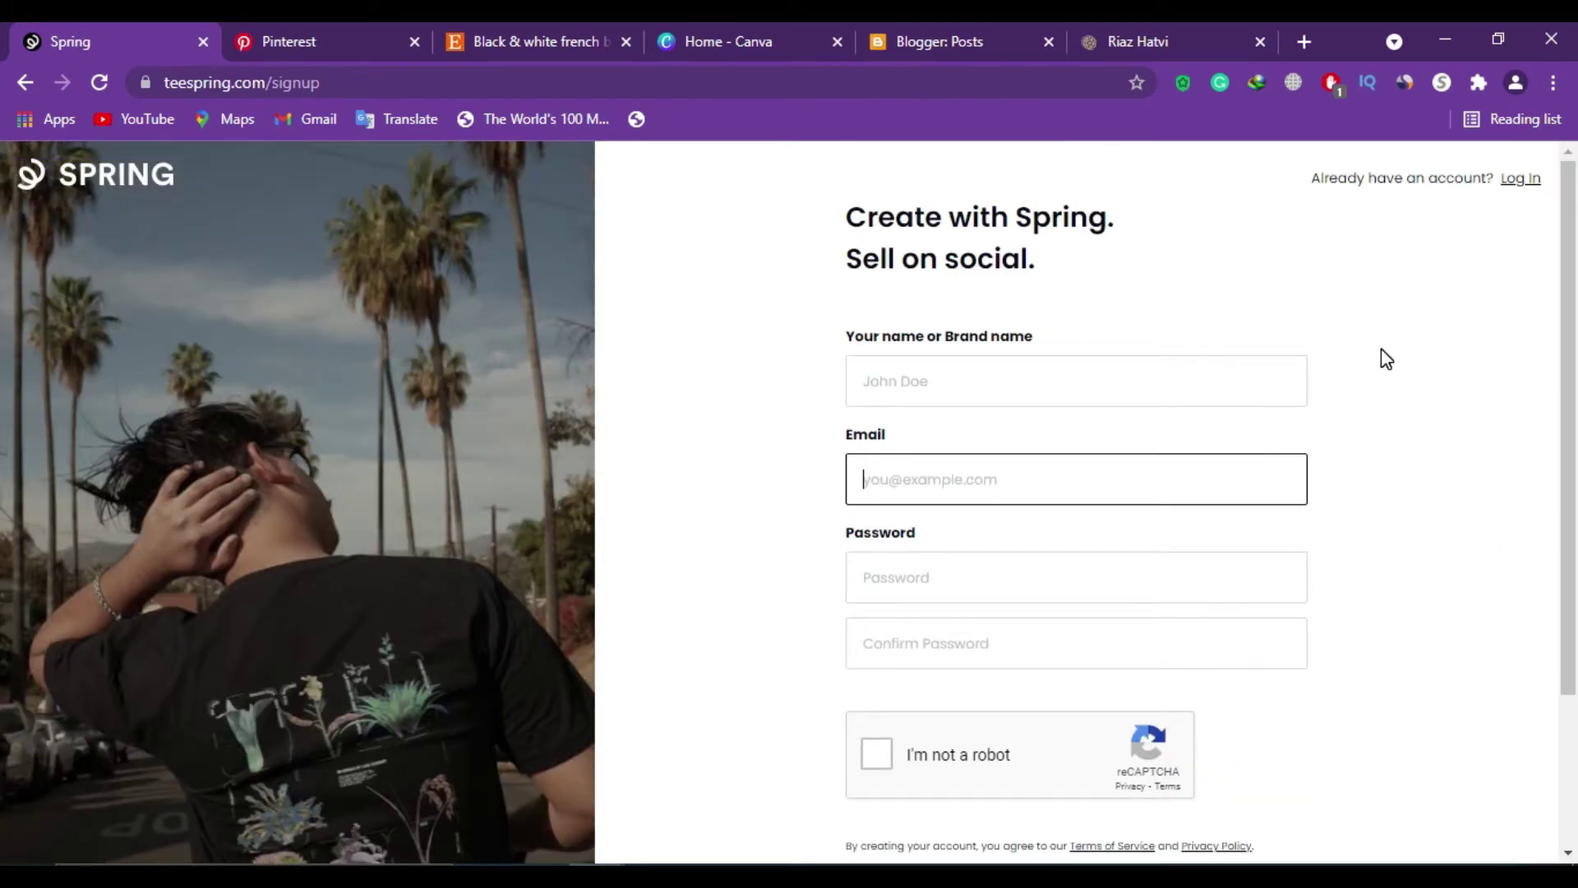
left_click(1520, 180)
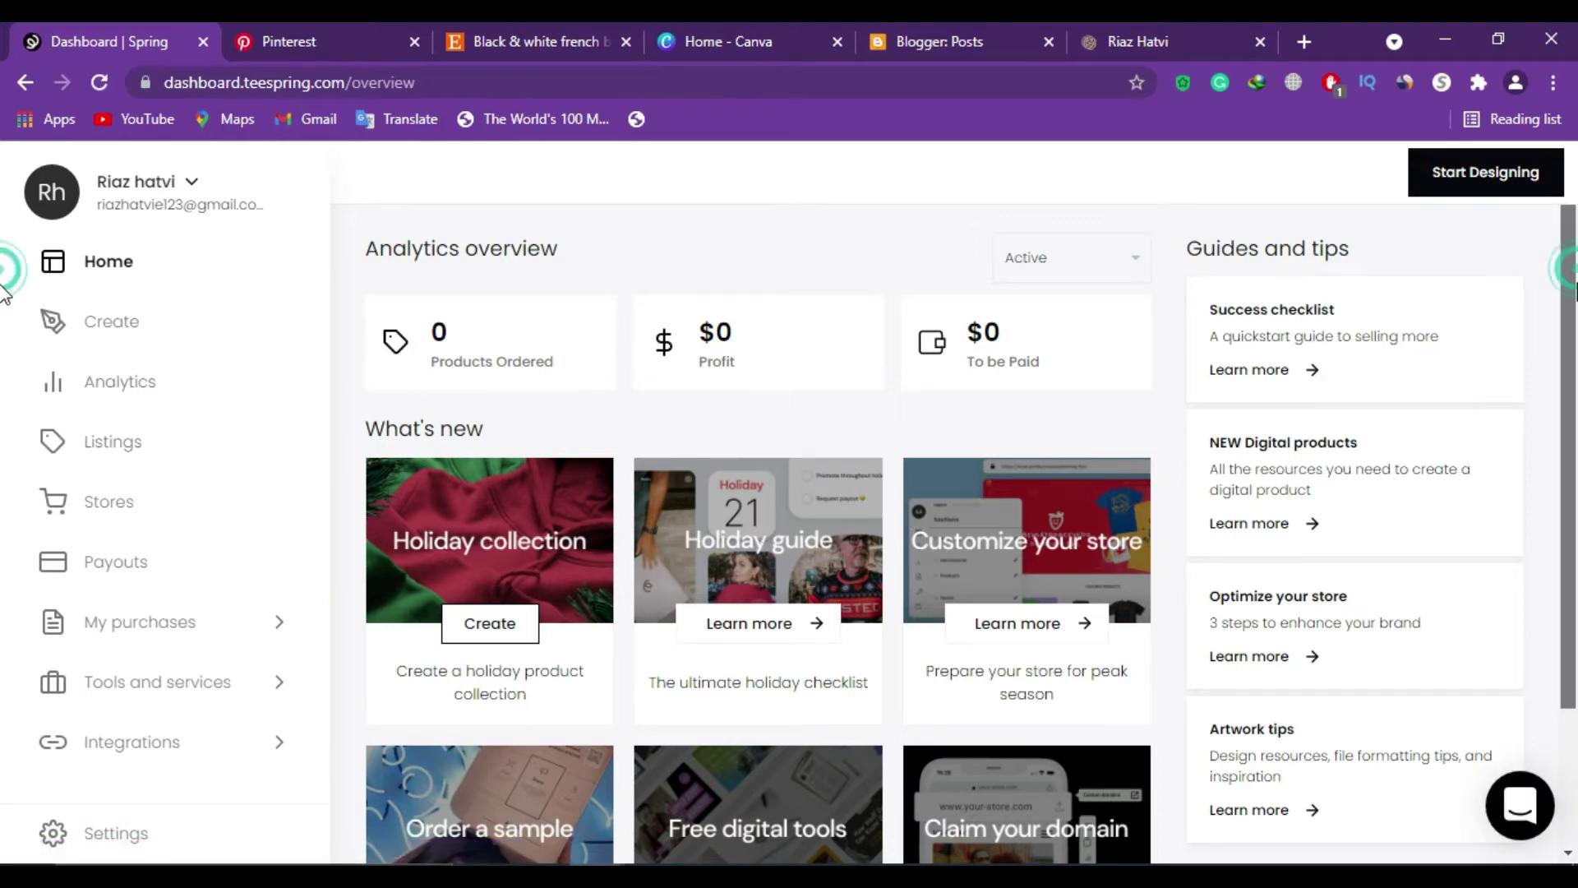
Step: Look over the dashboard and product launcher pages, and open the account's profile settings
scroll(4, 359, "down", 2)
scroll(5, 360, "down", 1)
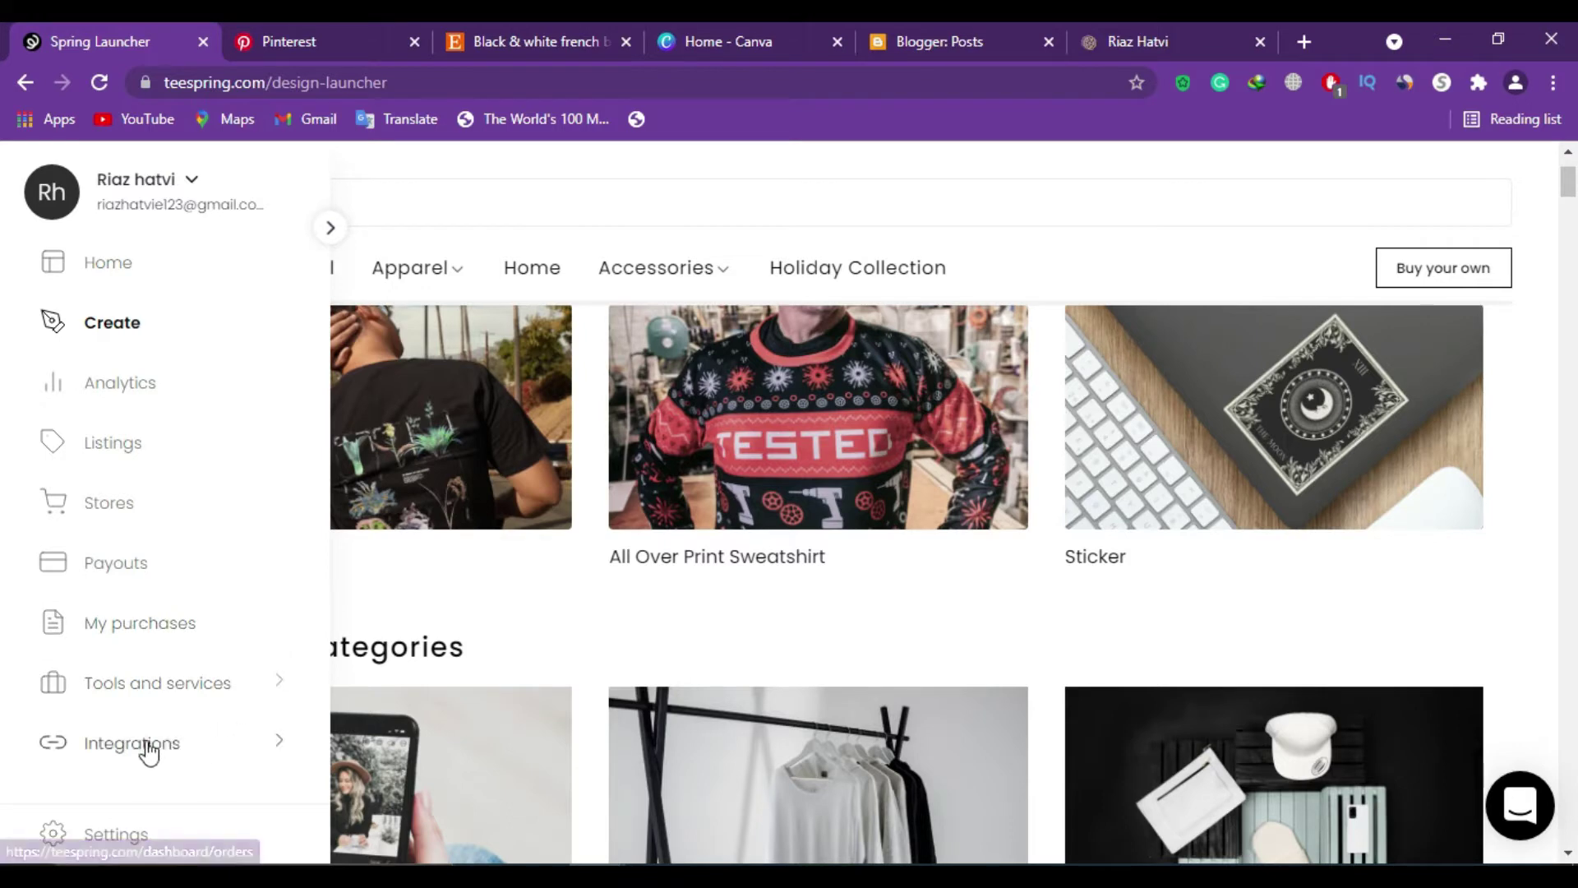
left_click(115, 839)
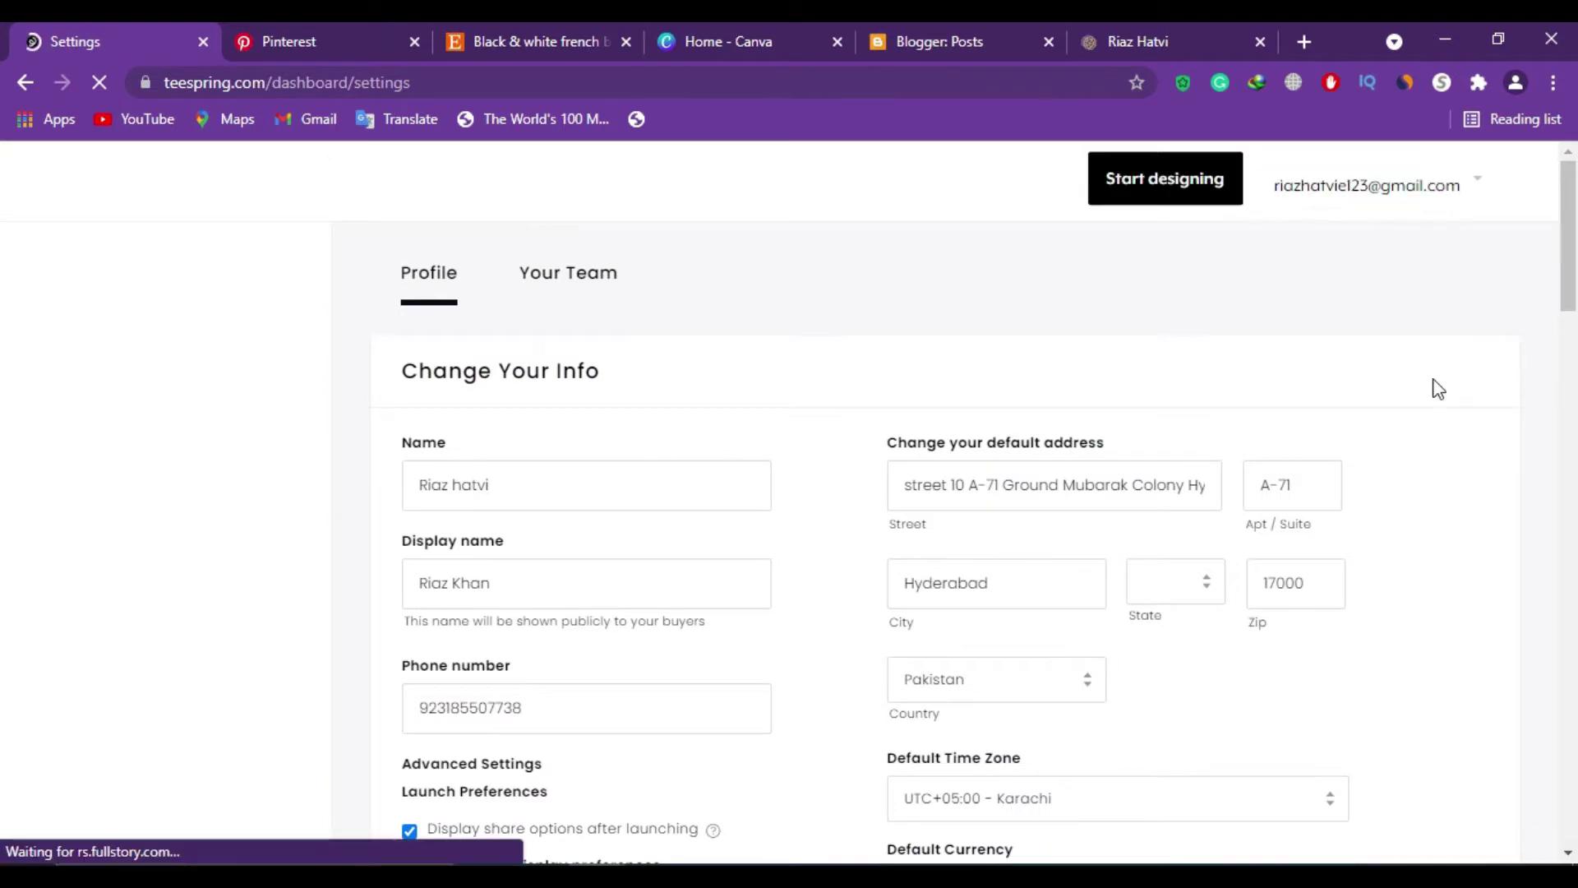
scroll(1, 311, "down", 3)
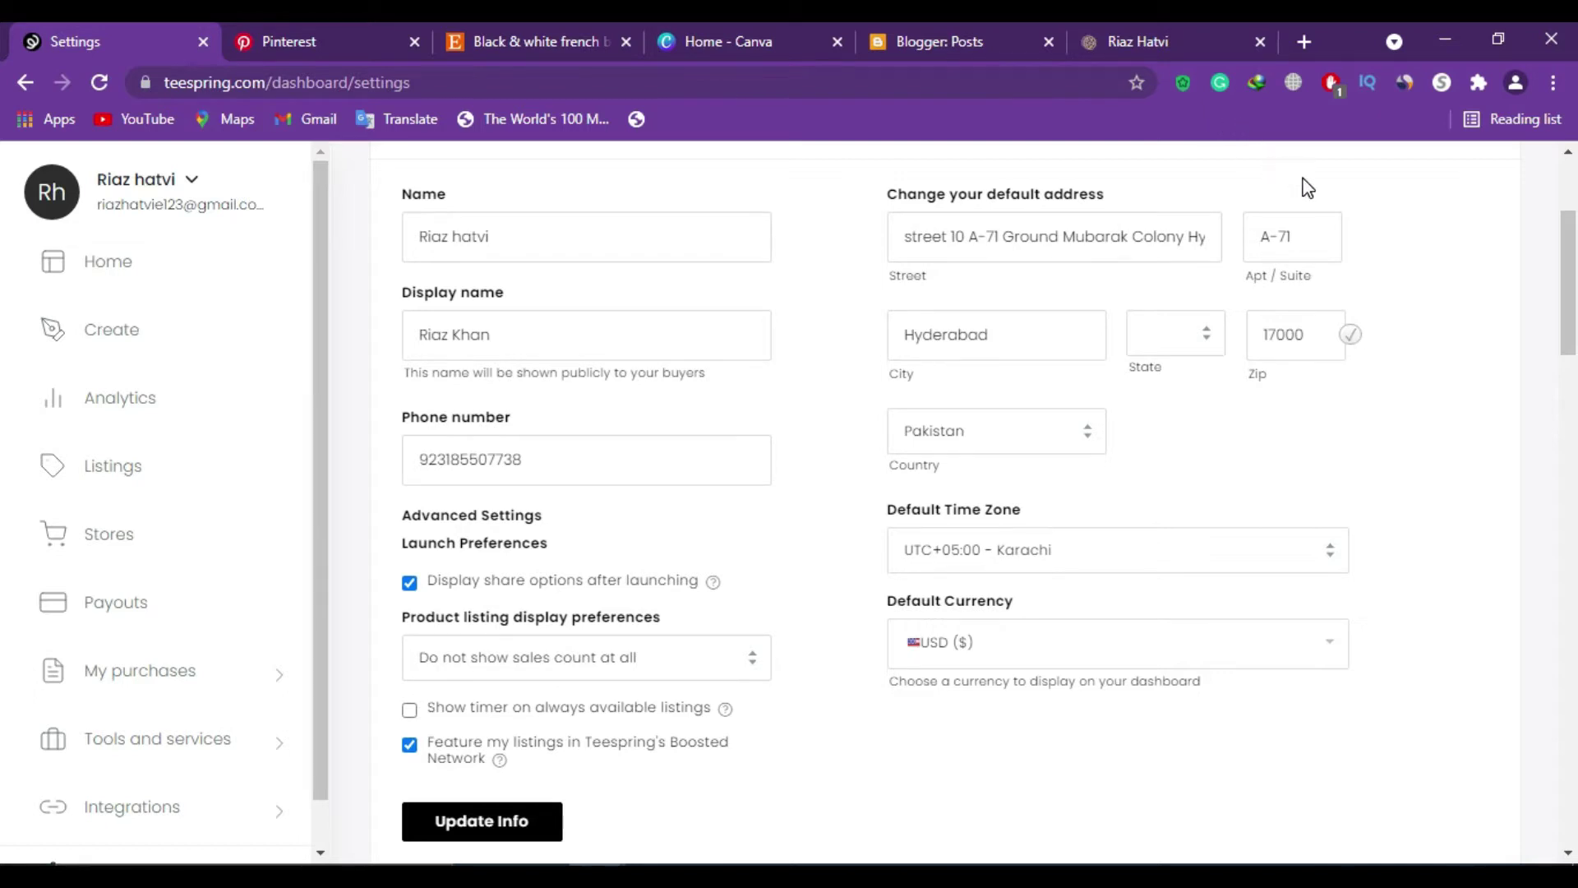
Step: Set the country of the default address to India
left_click(1002, 441)
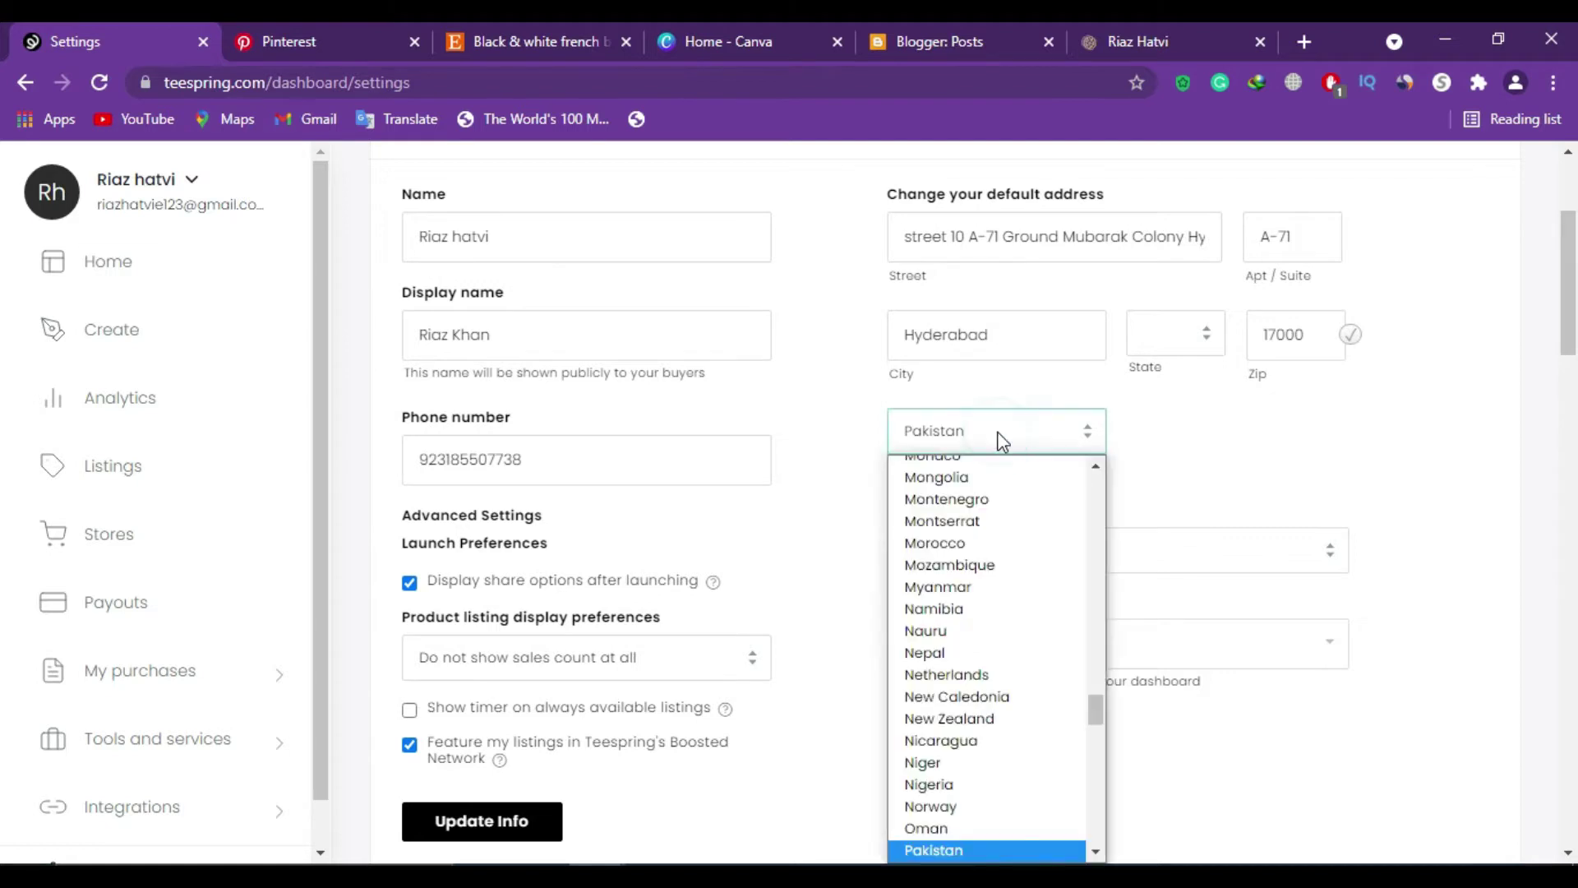
type("india")
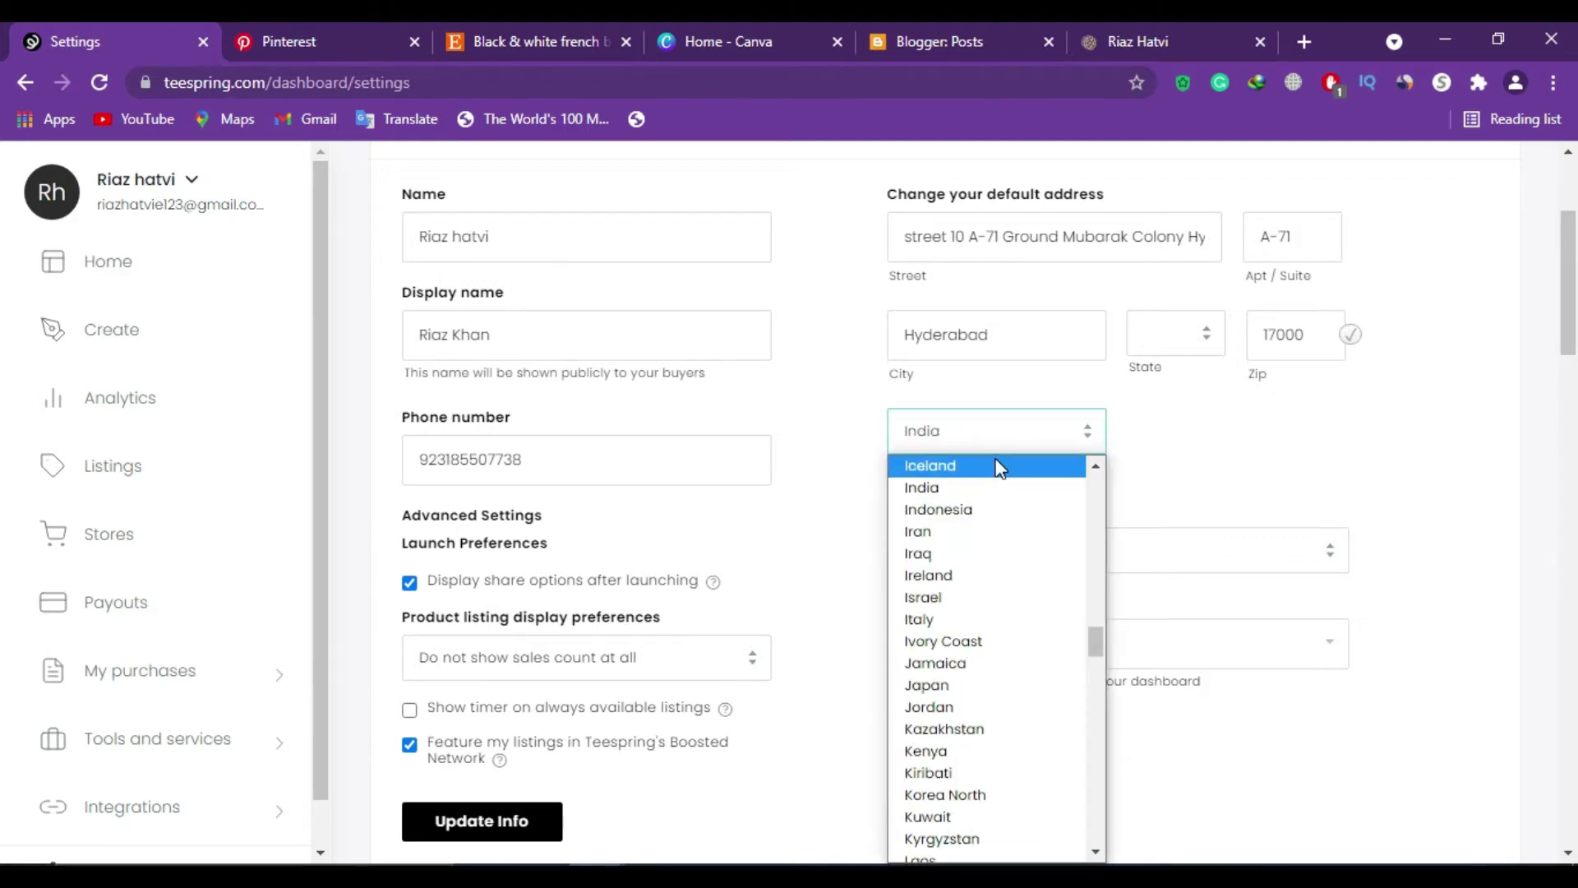
left_click(997, 463)
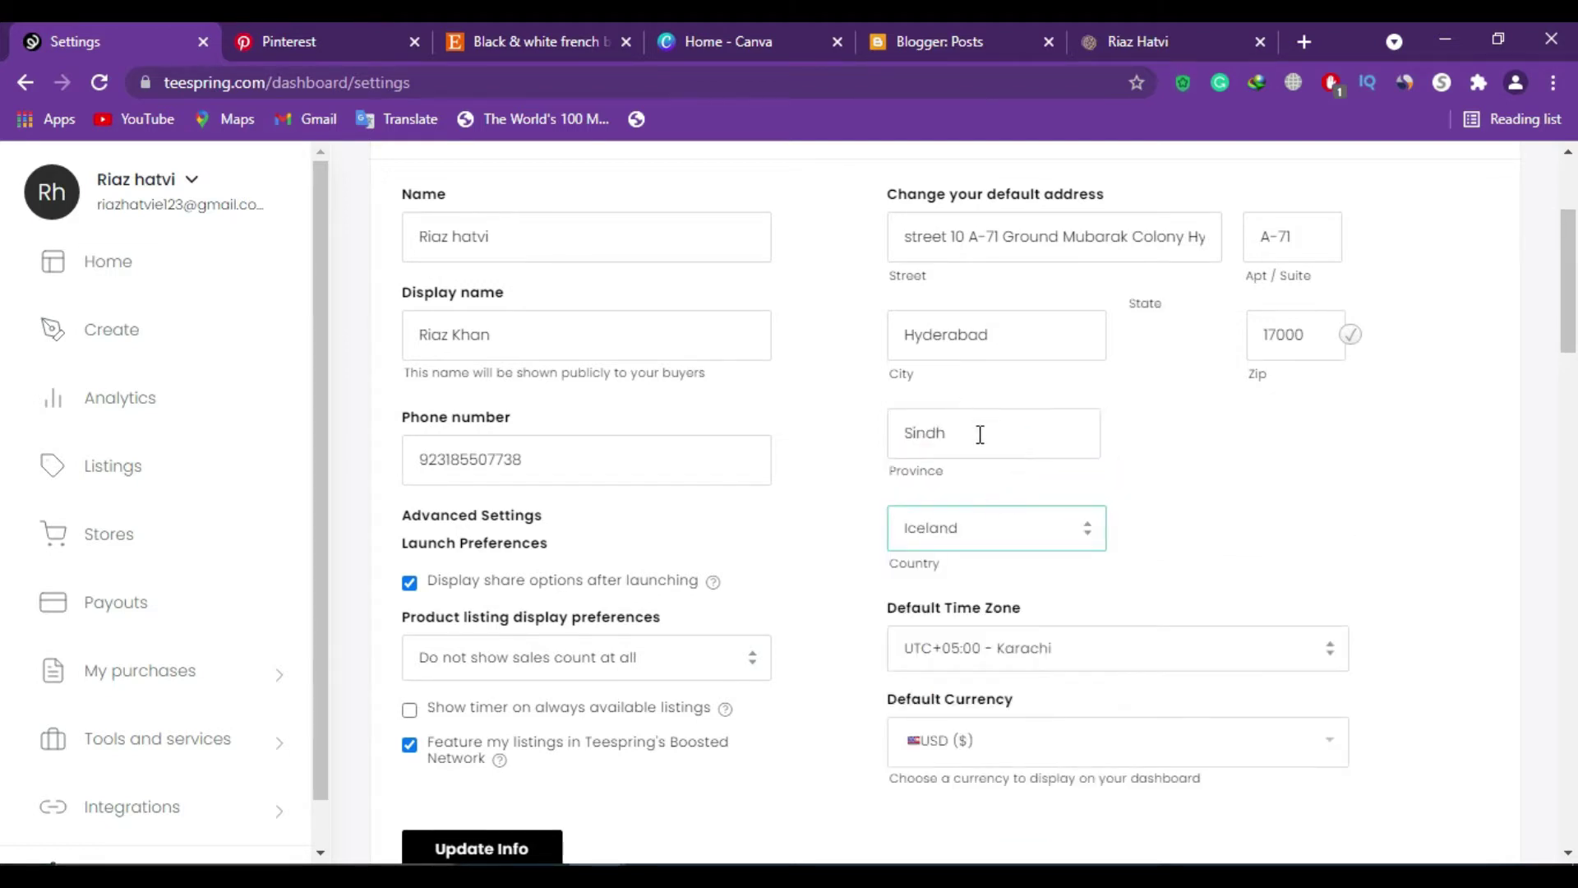
left_click(1054, 530)
key("Down")
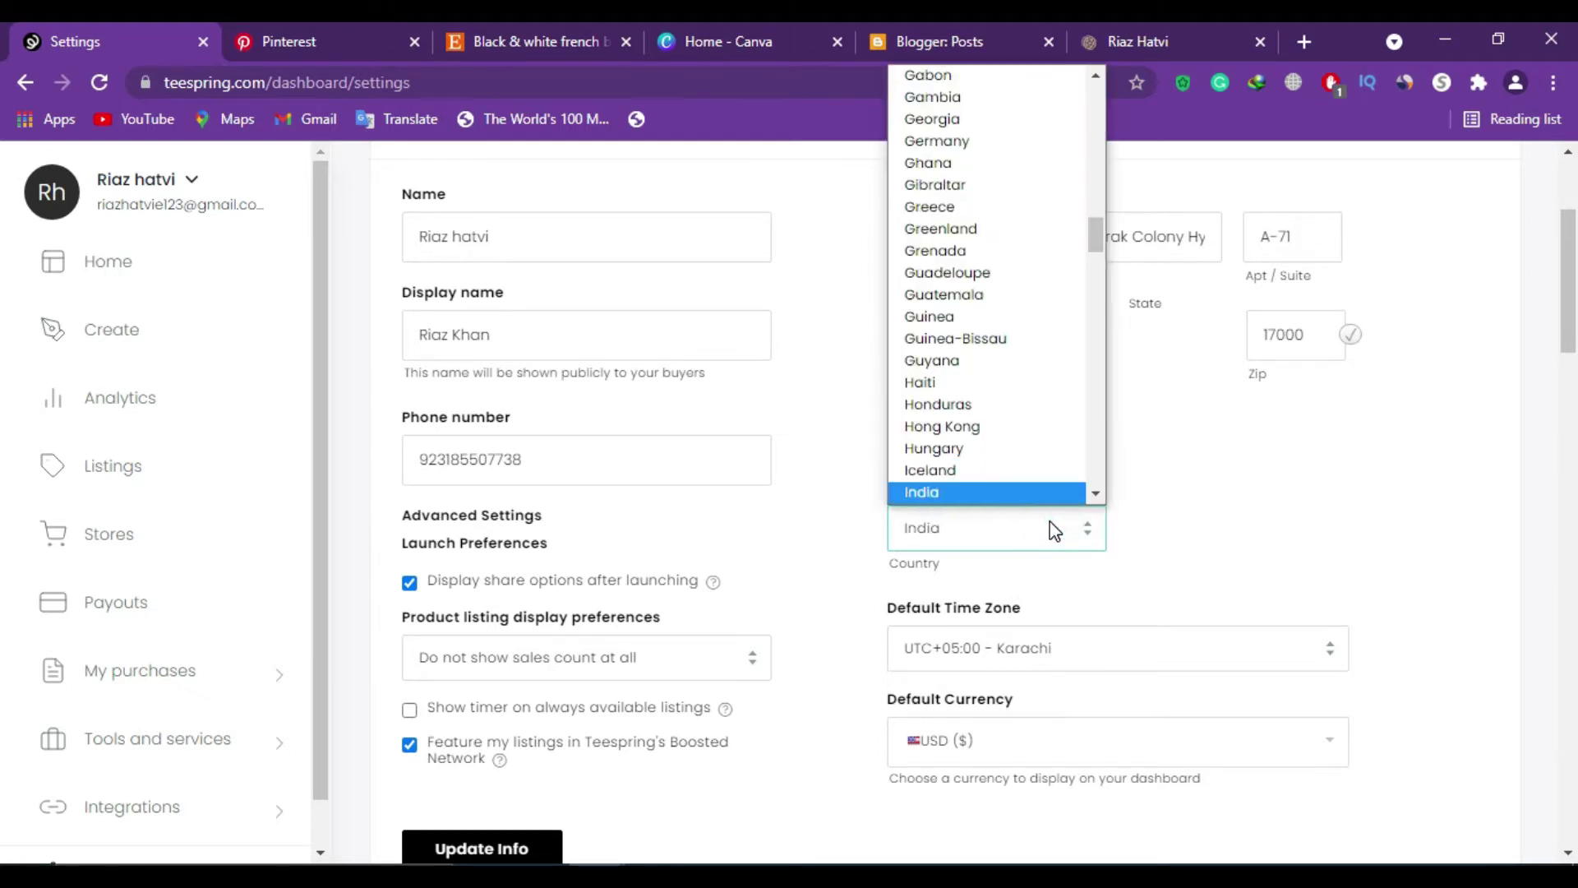
left_click(1035, 493)
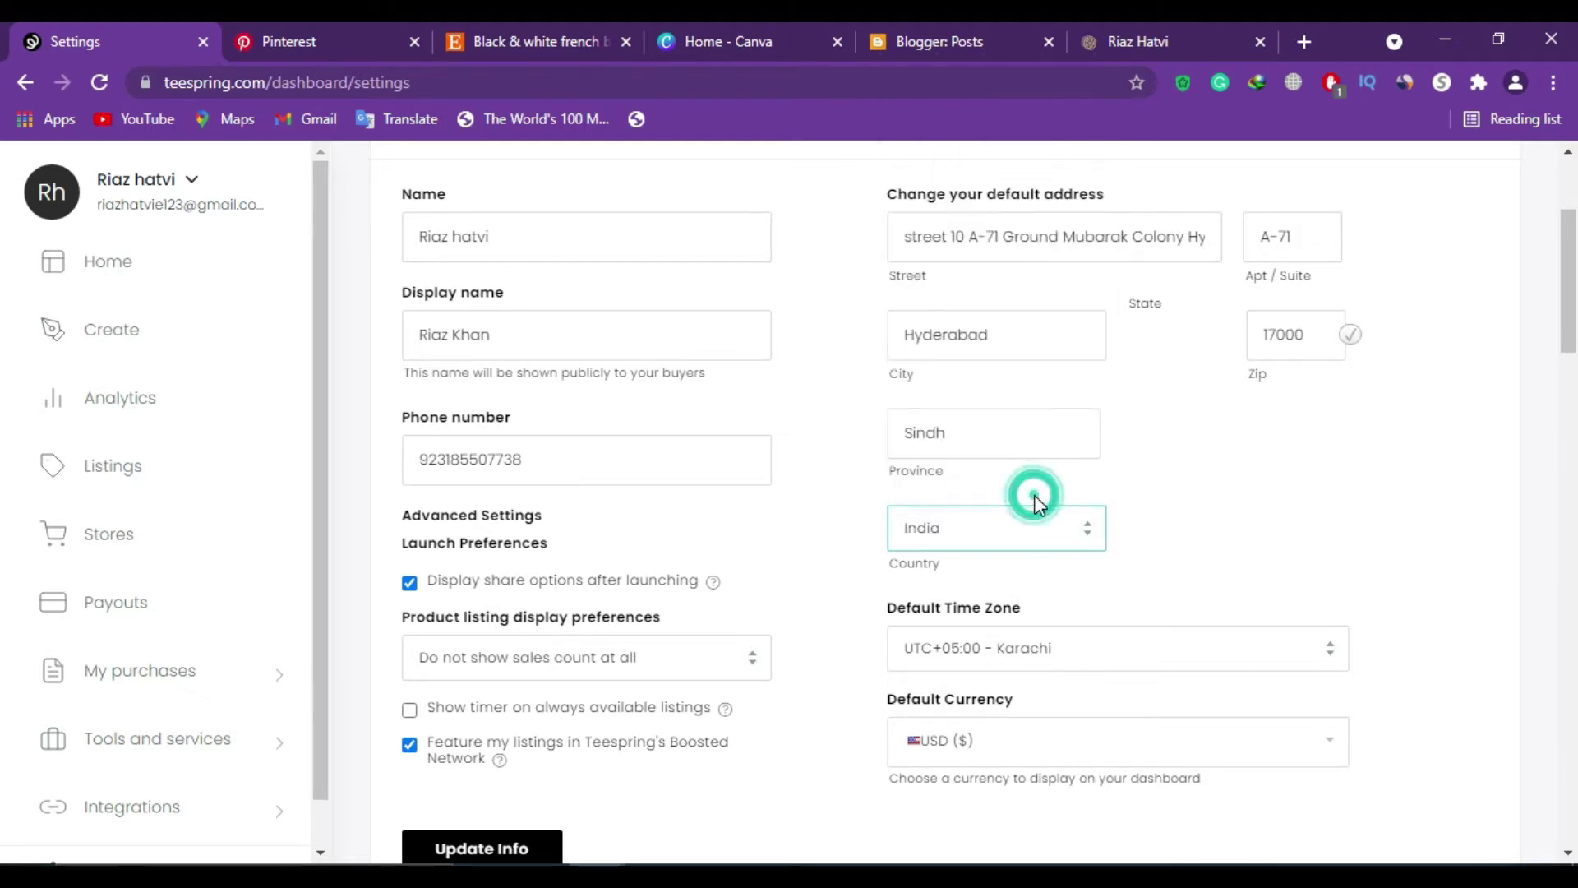
Step: Examine the remaining account settings for password, PayPal address, Payoneer and two-factor authentication
scroll(1254, 535, "down", 4)
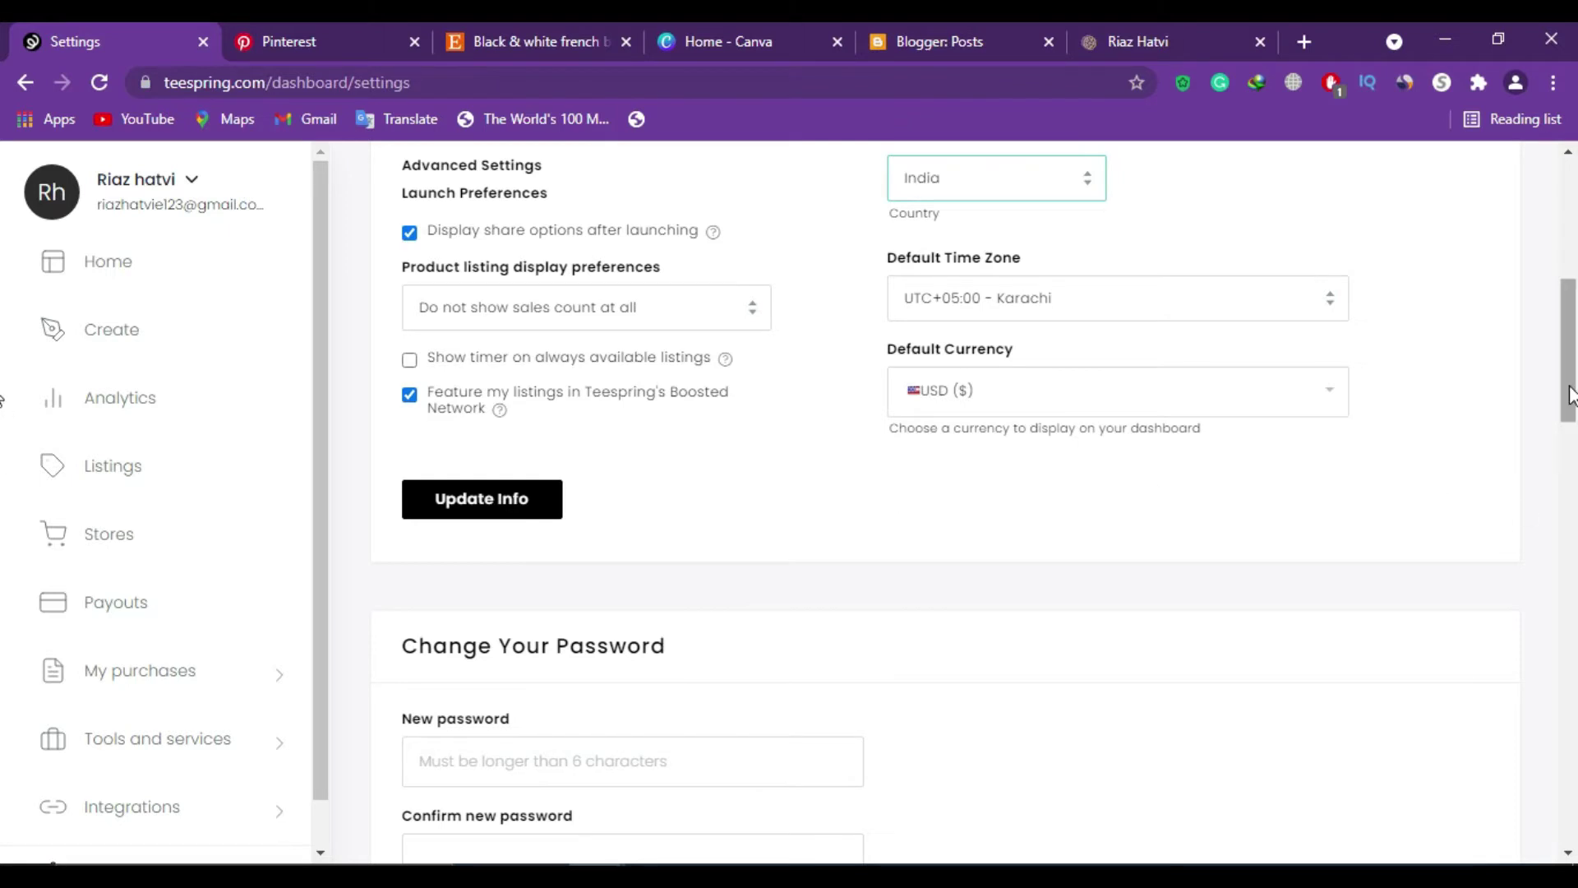
left_click_drag(1570, 395, 1572, 600)
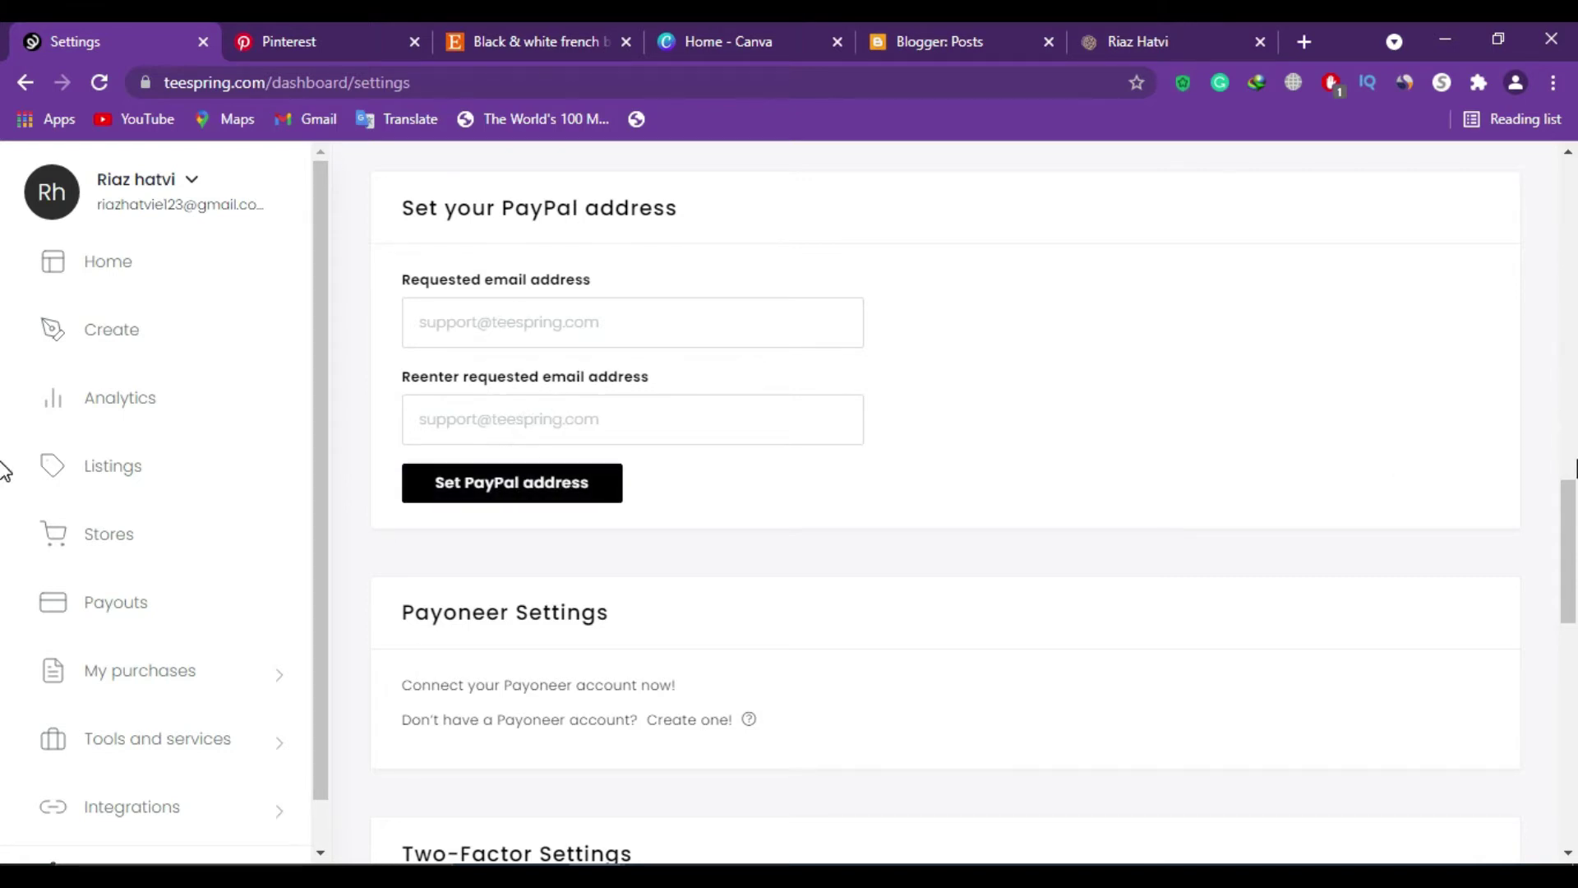
left_click_drag(1567, 493, 1567, 509)
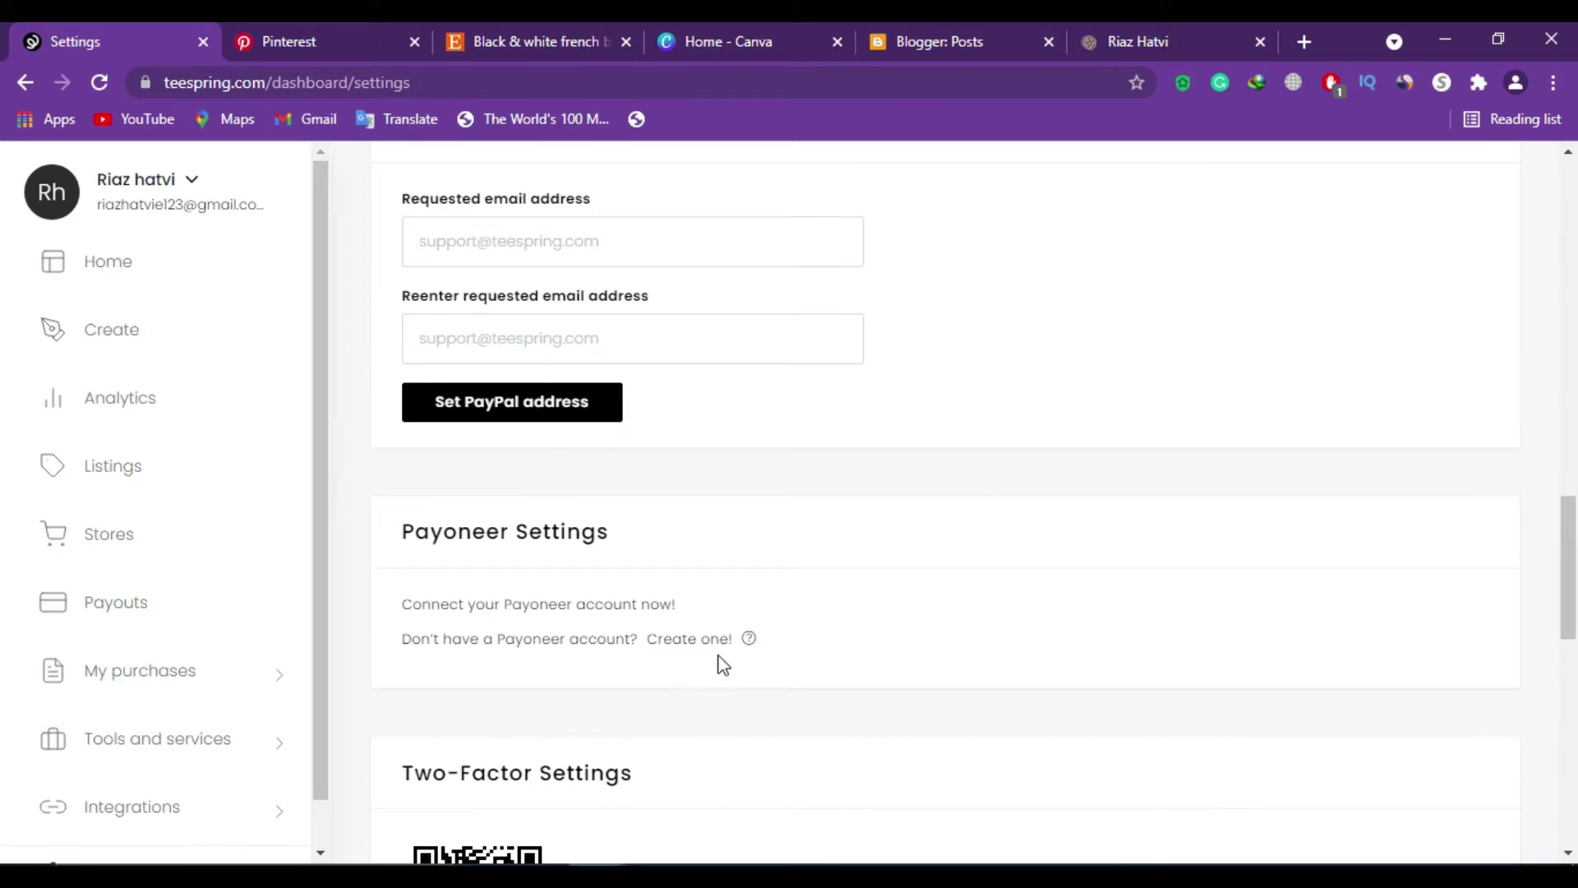
scroll(552, 315, "down", 5)
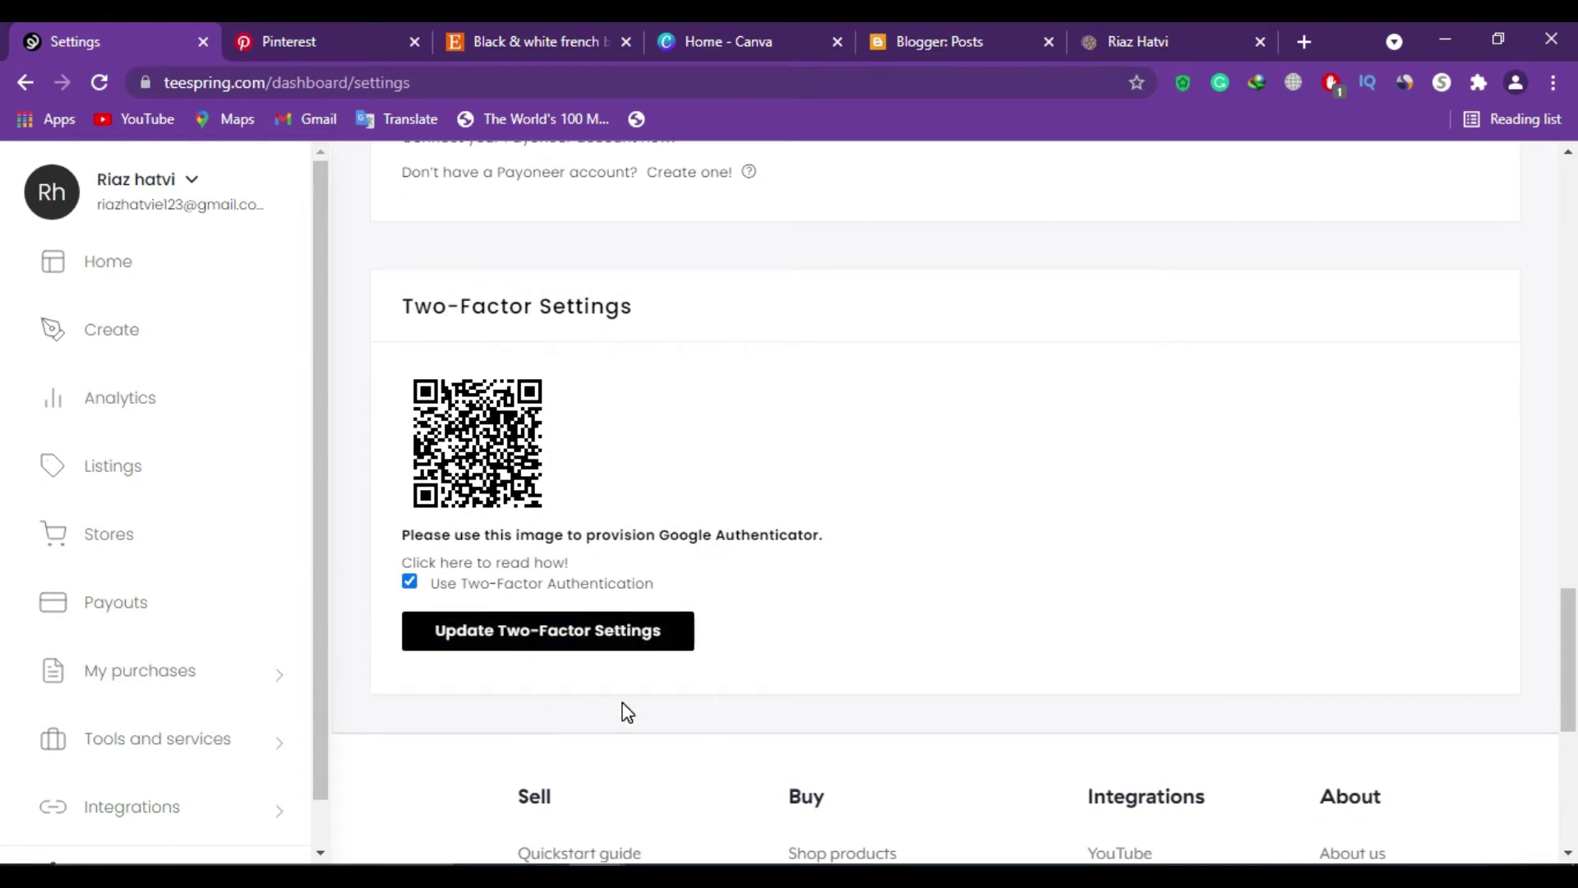
Step: Start designing a new product with the Comfort Tee from the Unisex / Men's T-Shirts apparel category
left_click_drag(317, 636, 325, 501)
left_click(115, 335)
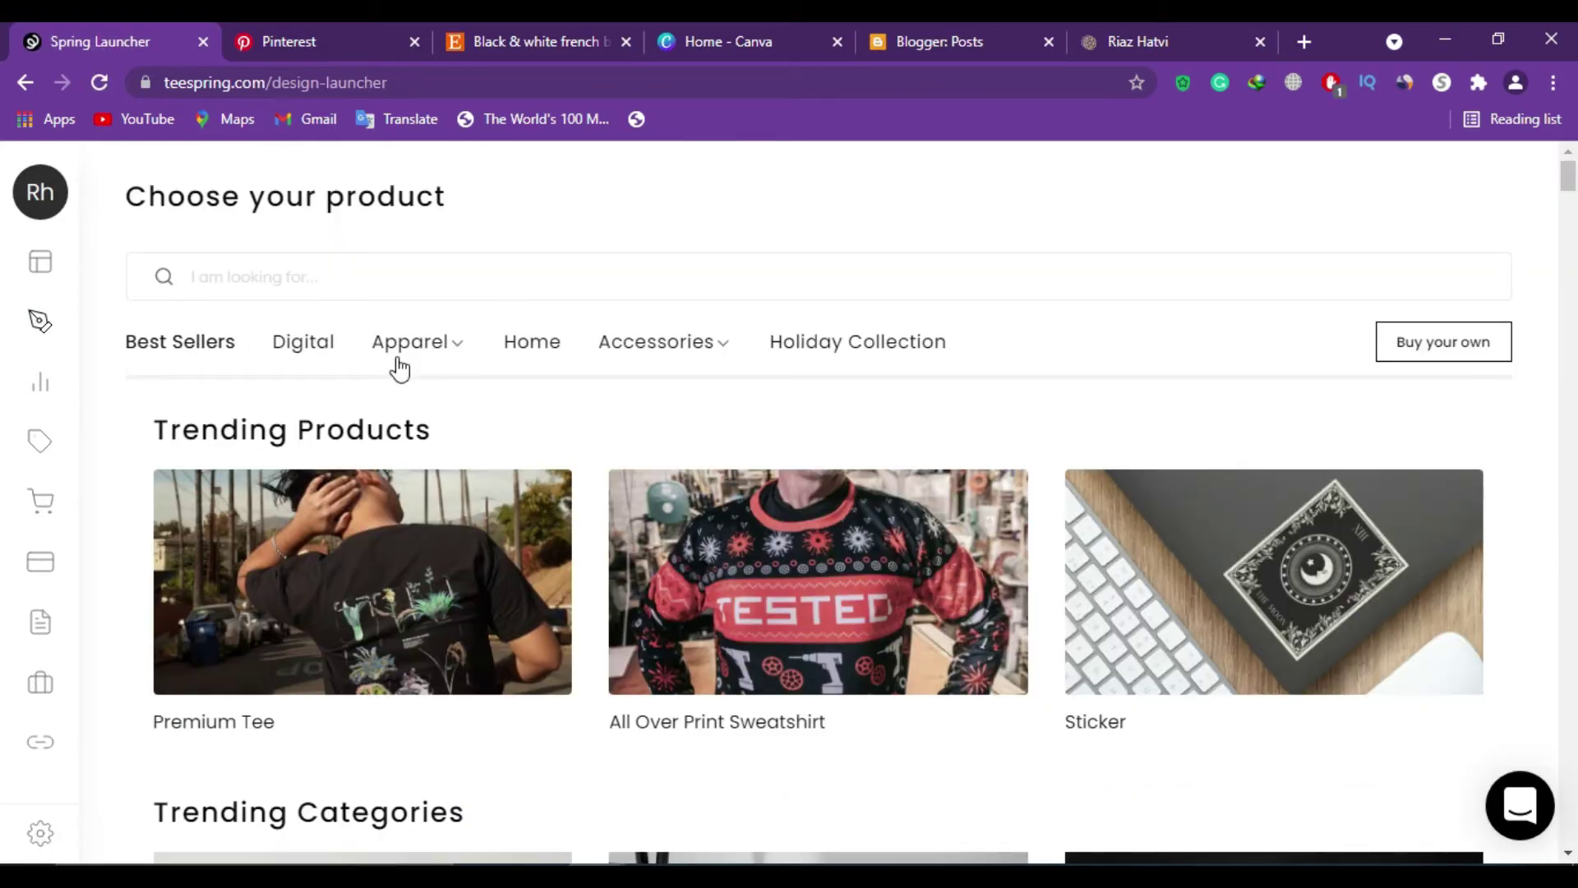
mouse_move(374, 374)
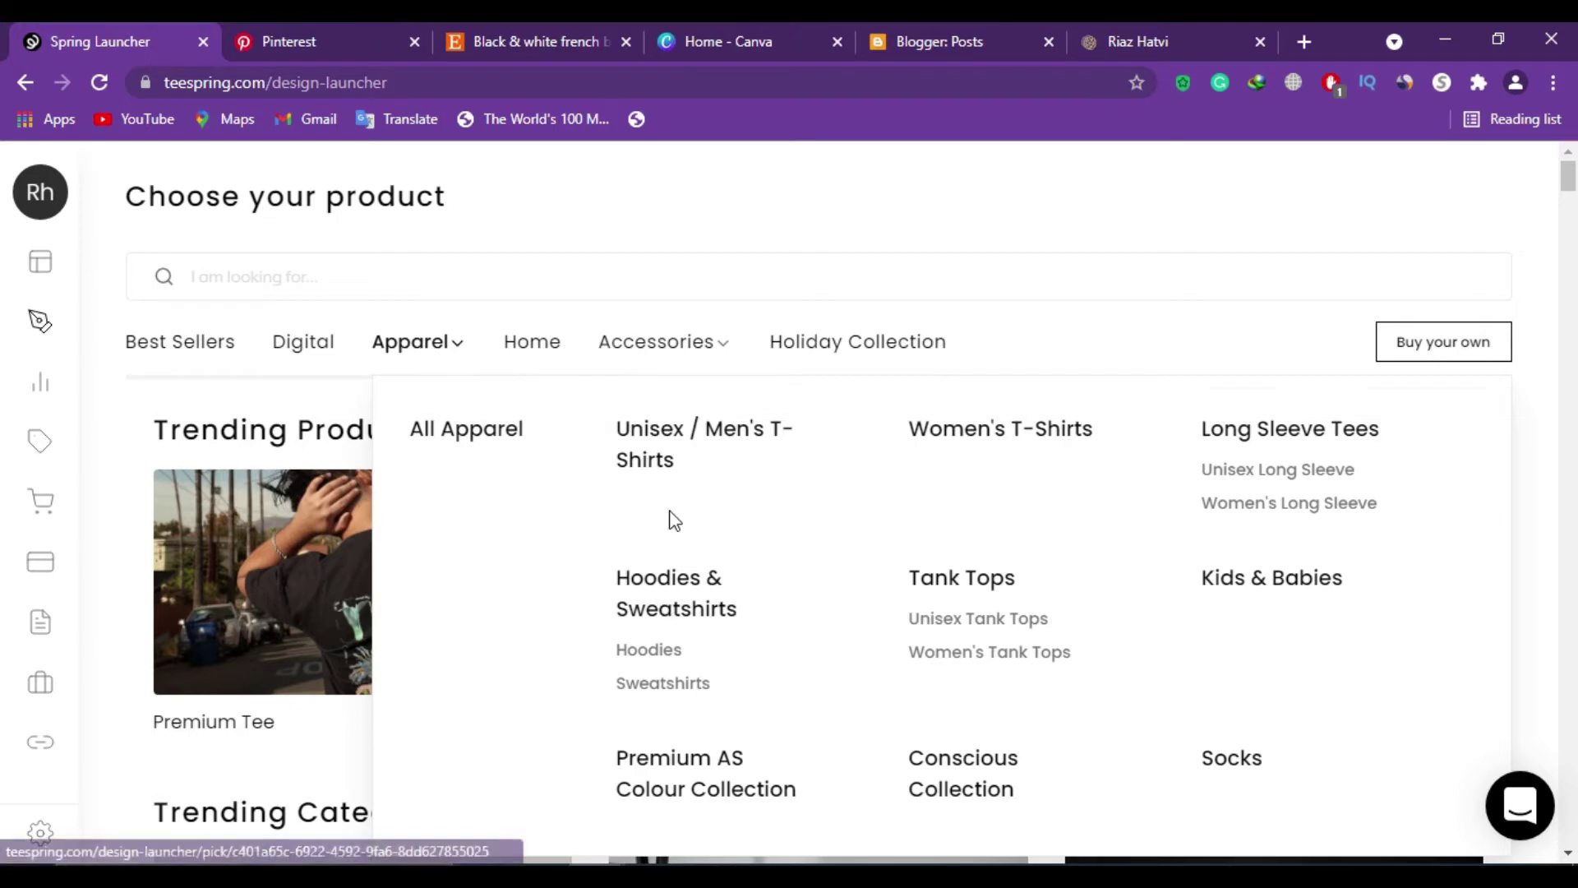
left_click(637, 444)
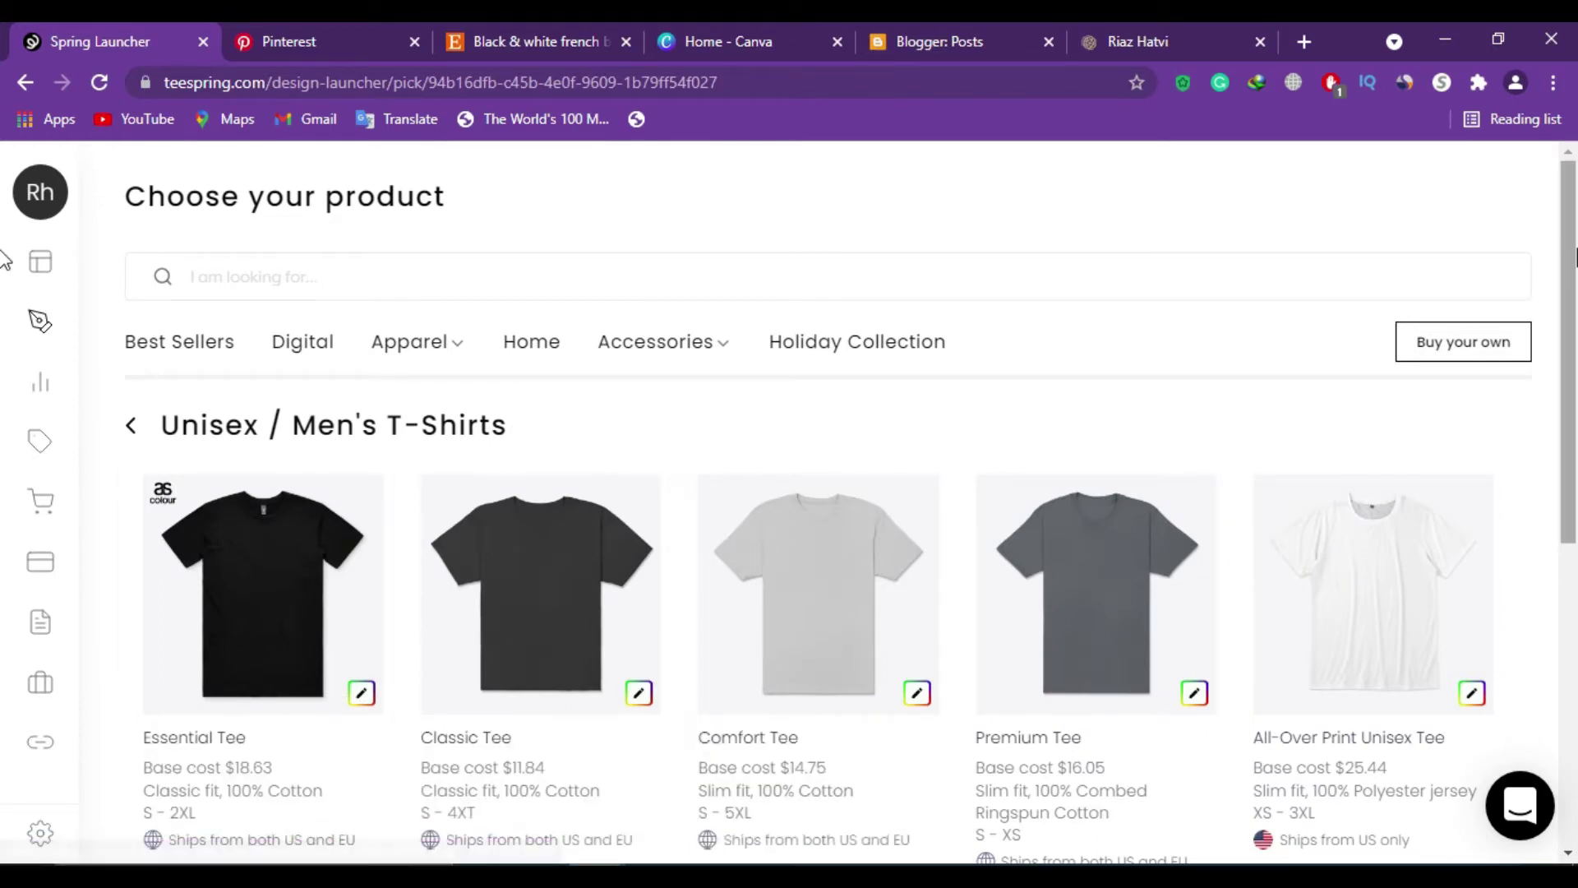
scroll(4, 262, "down", 1)
scroll(5, 304, "down", 1)
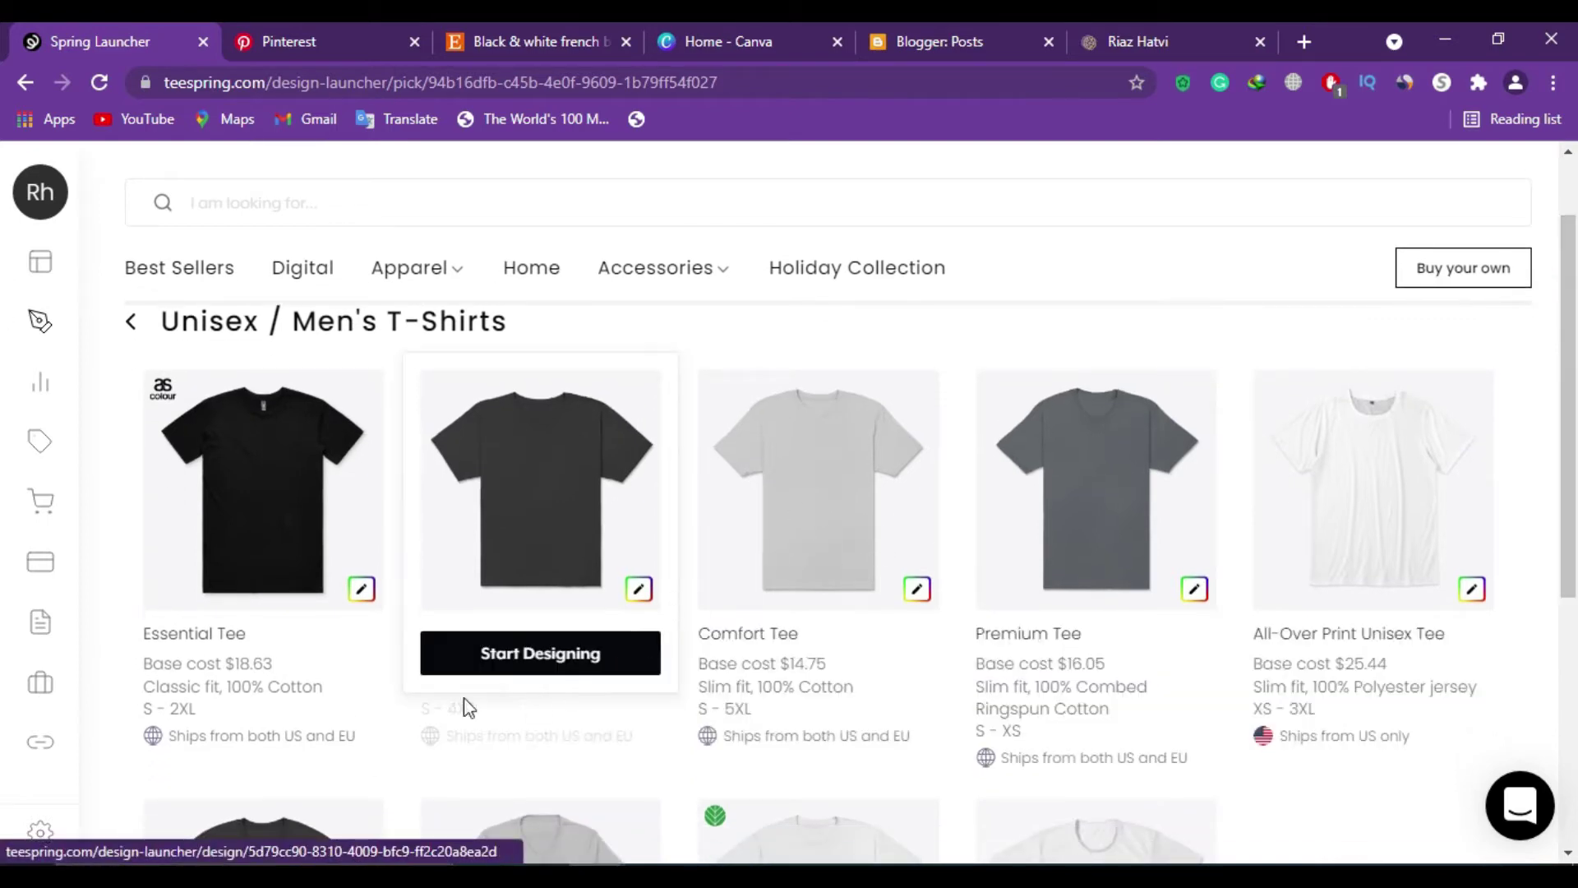
left_click(803, 655)
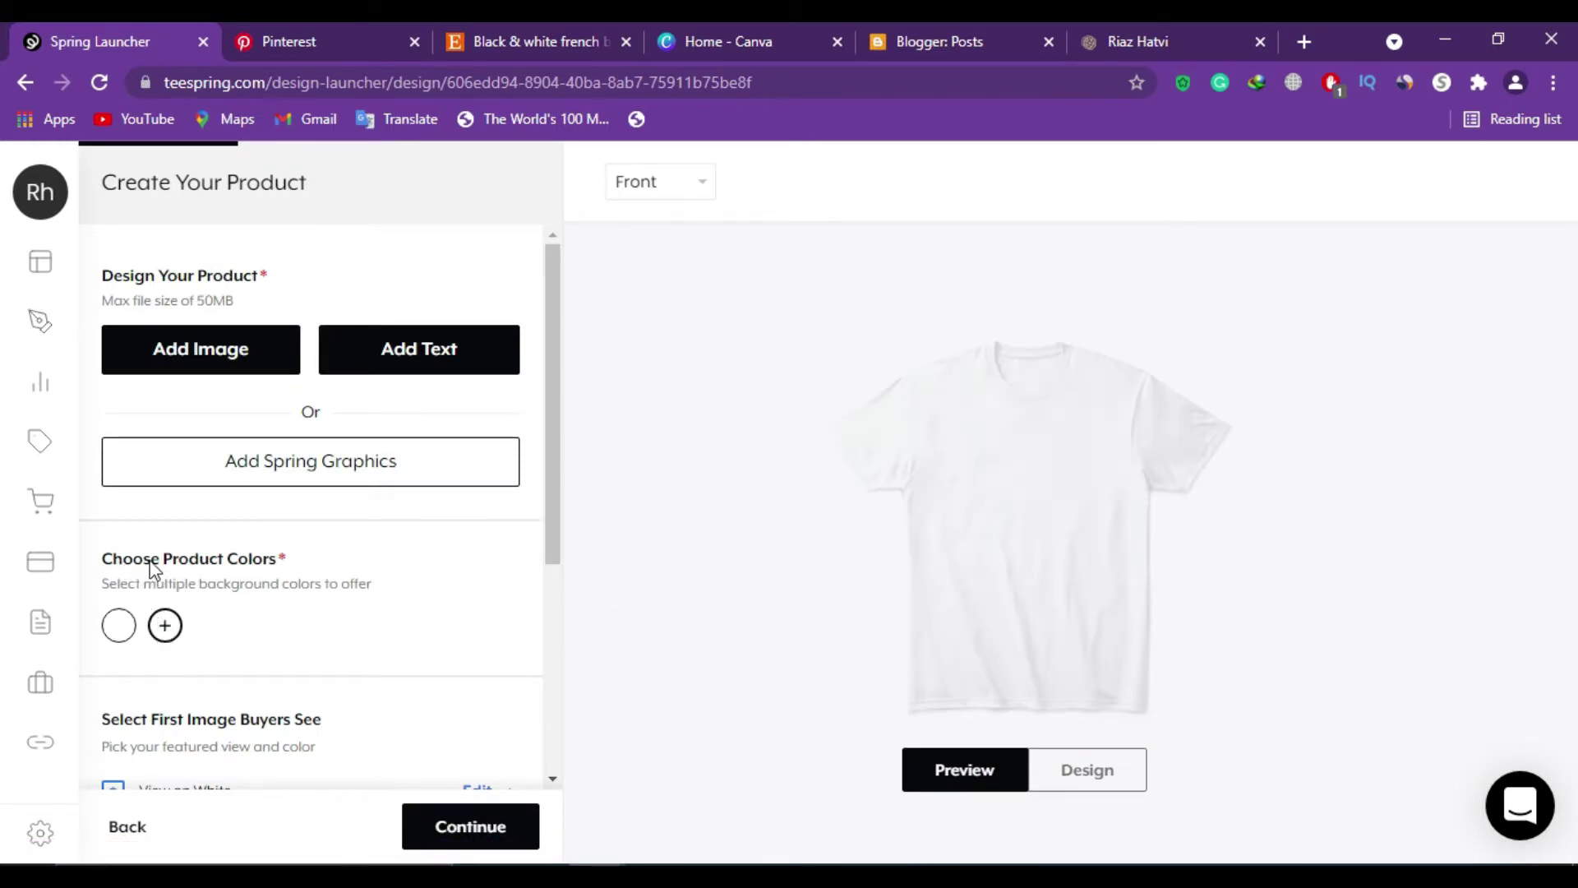
Step: Offer the shirt in black, dark grey, navy, royal blue, purple, dark green and light blue, with white removed
left_click(165, 626)
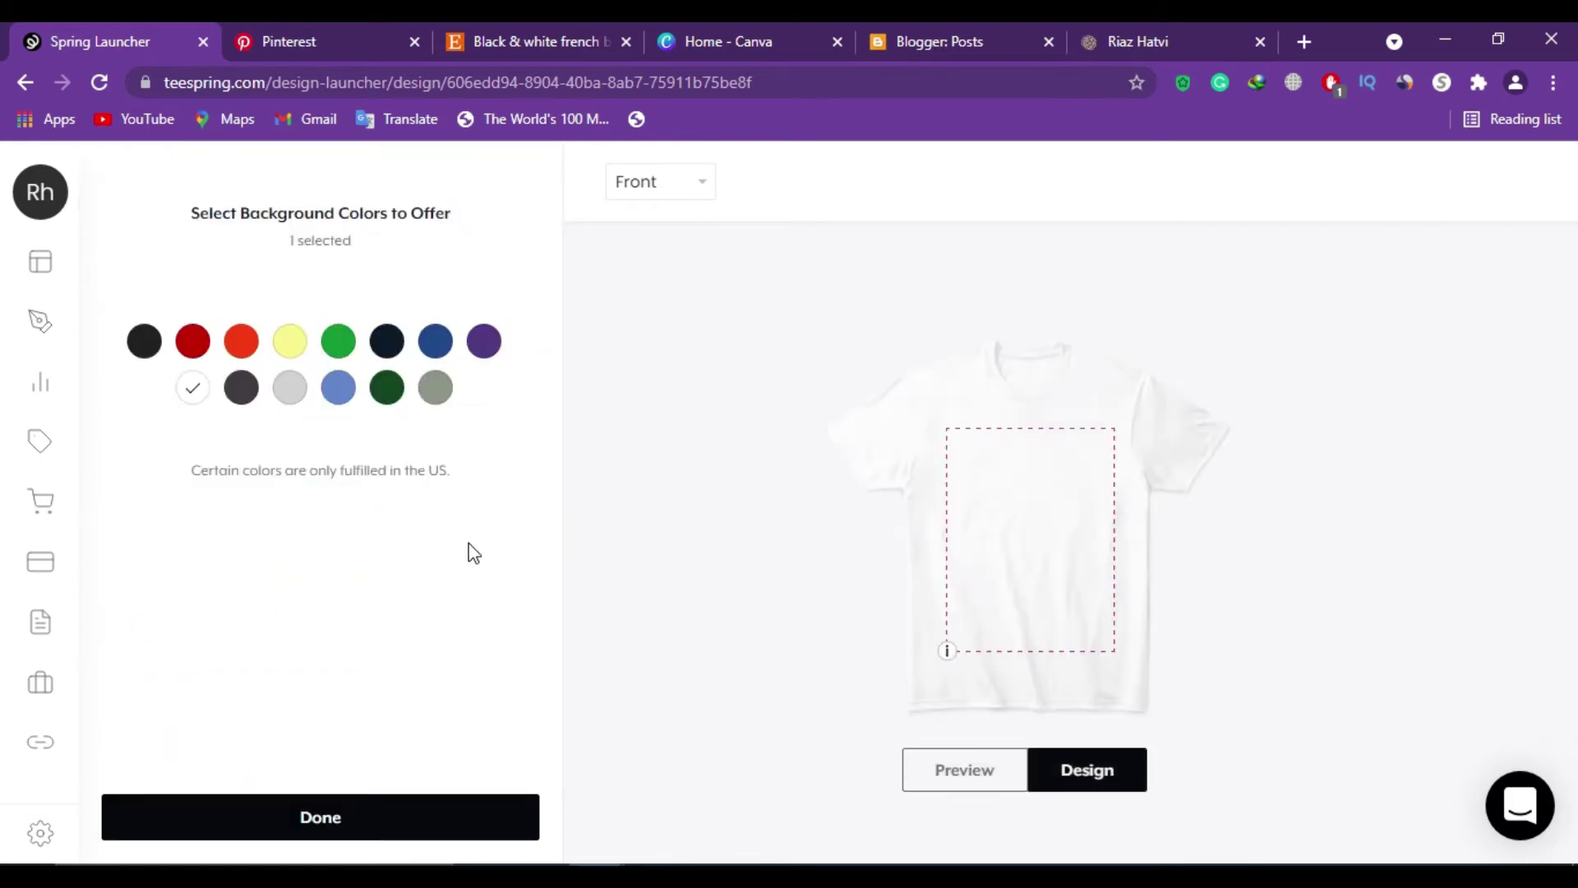
left_click(156, 353)
left_click(197, 390)
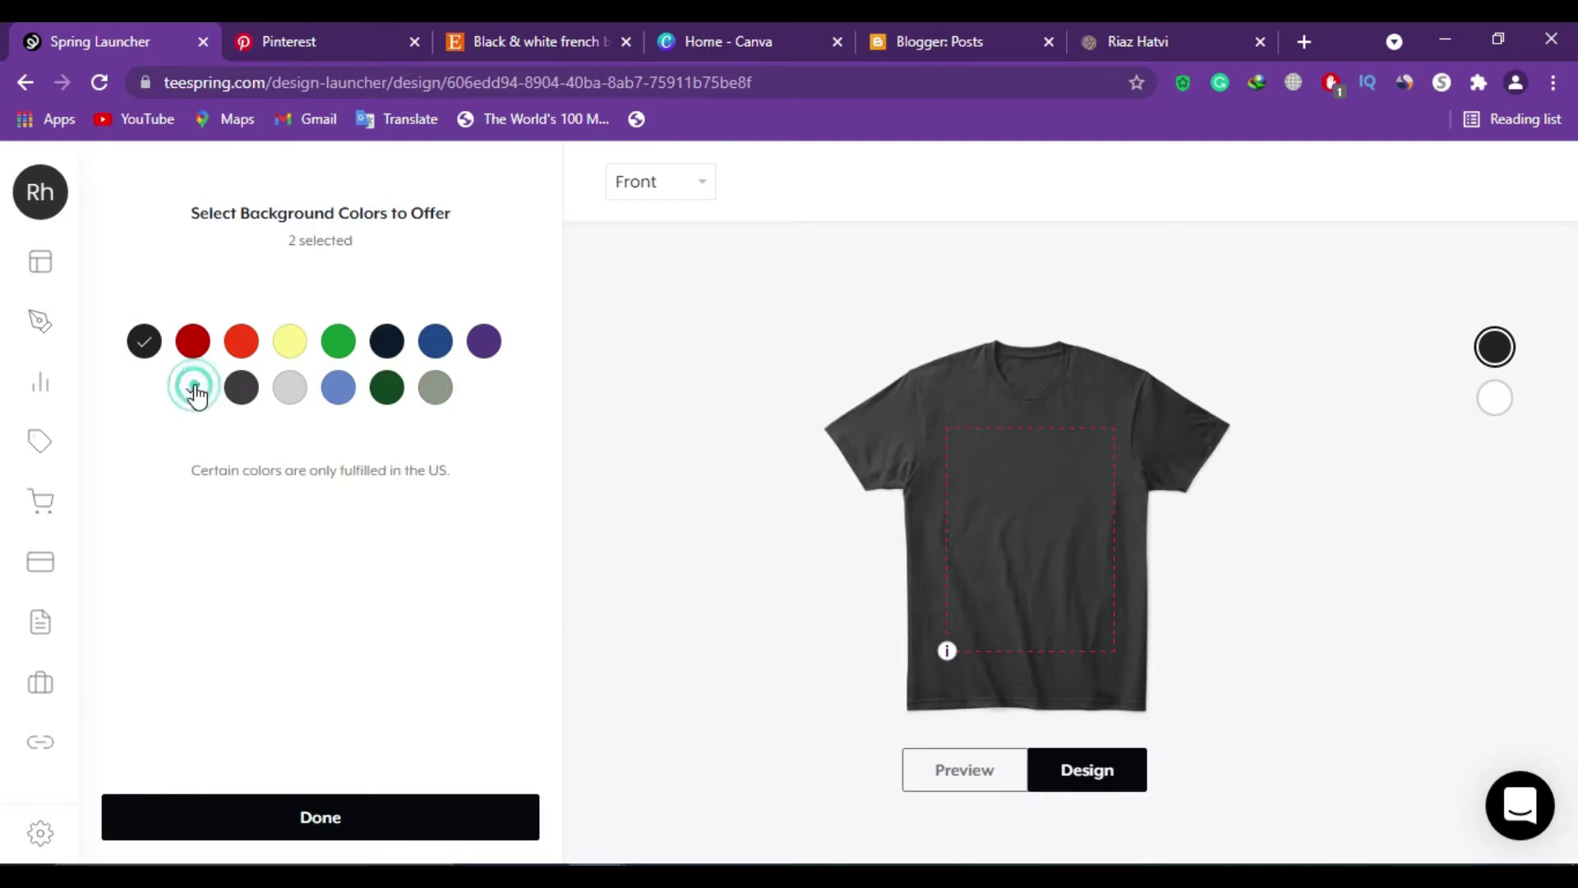
left_click(242, 385)
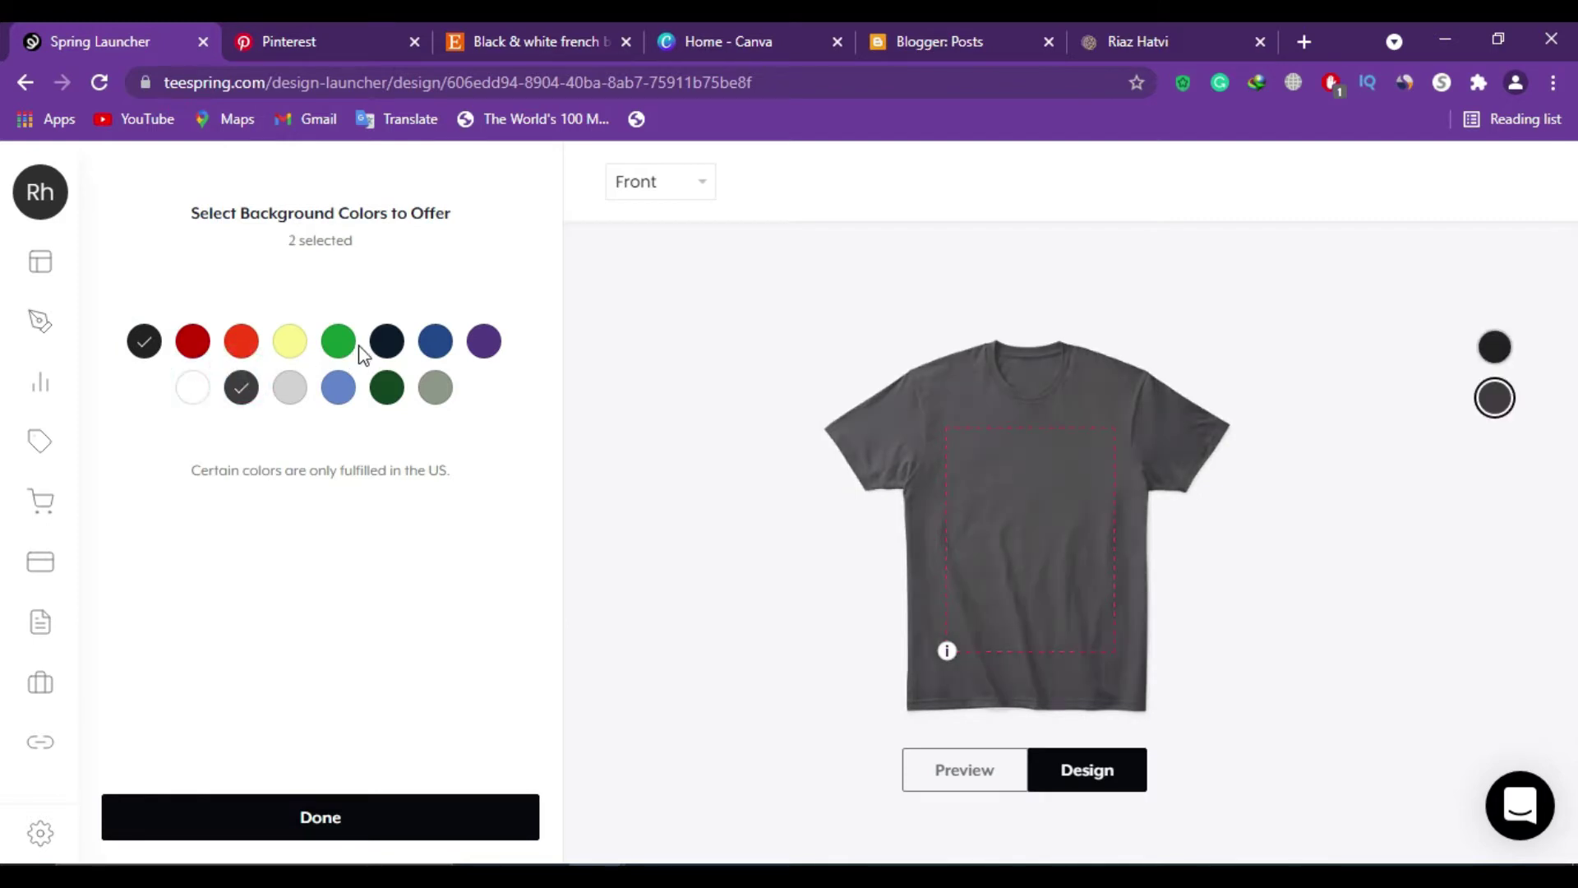
left_click(398, 348)
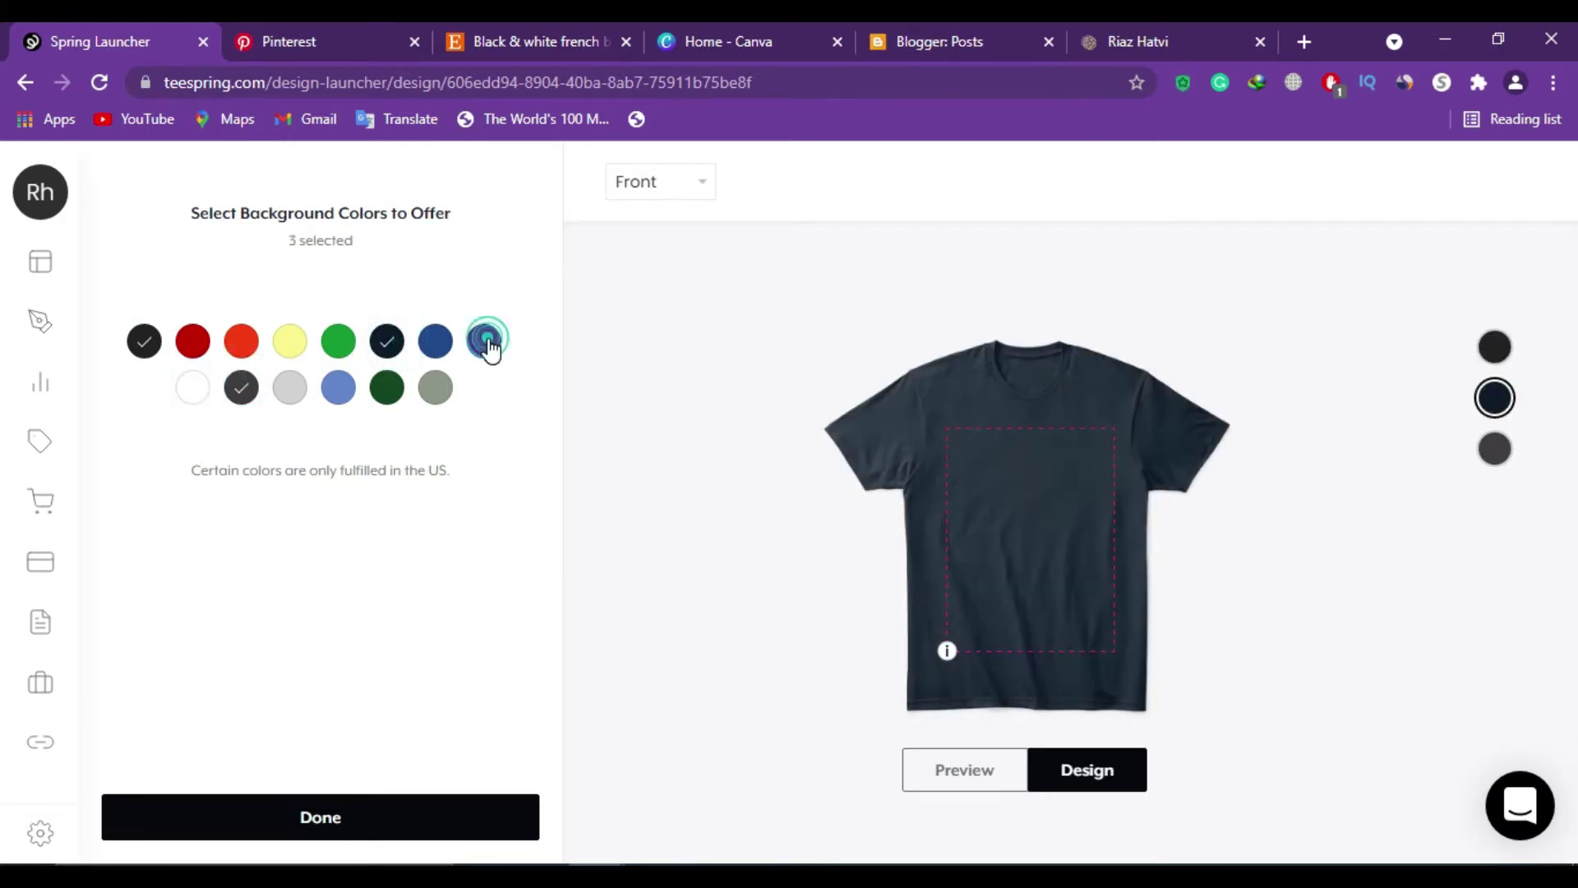
left_click(435, 343)
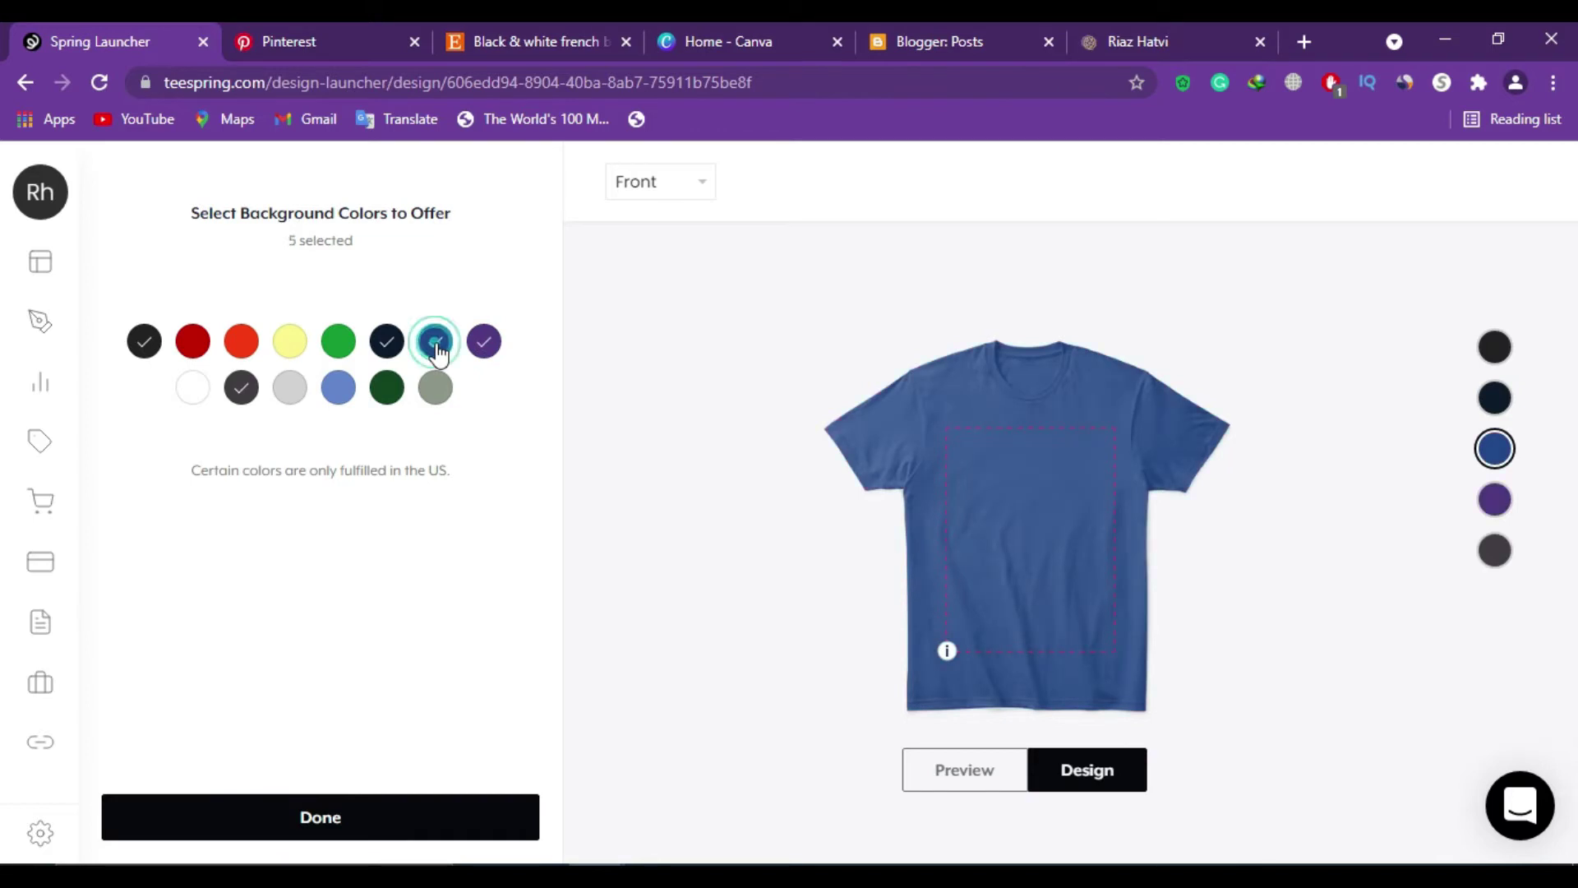
left_click(391, 397)
left_click(338, 391)
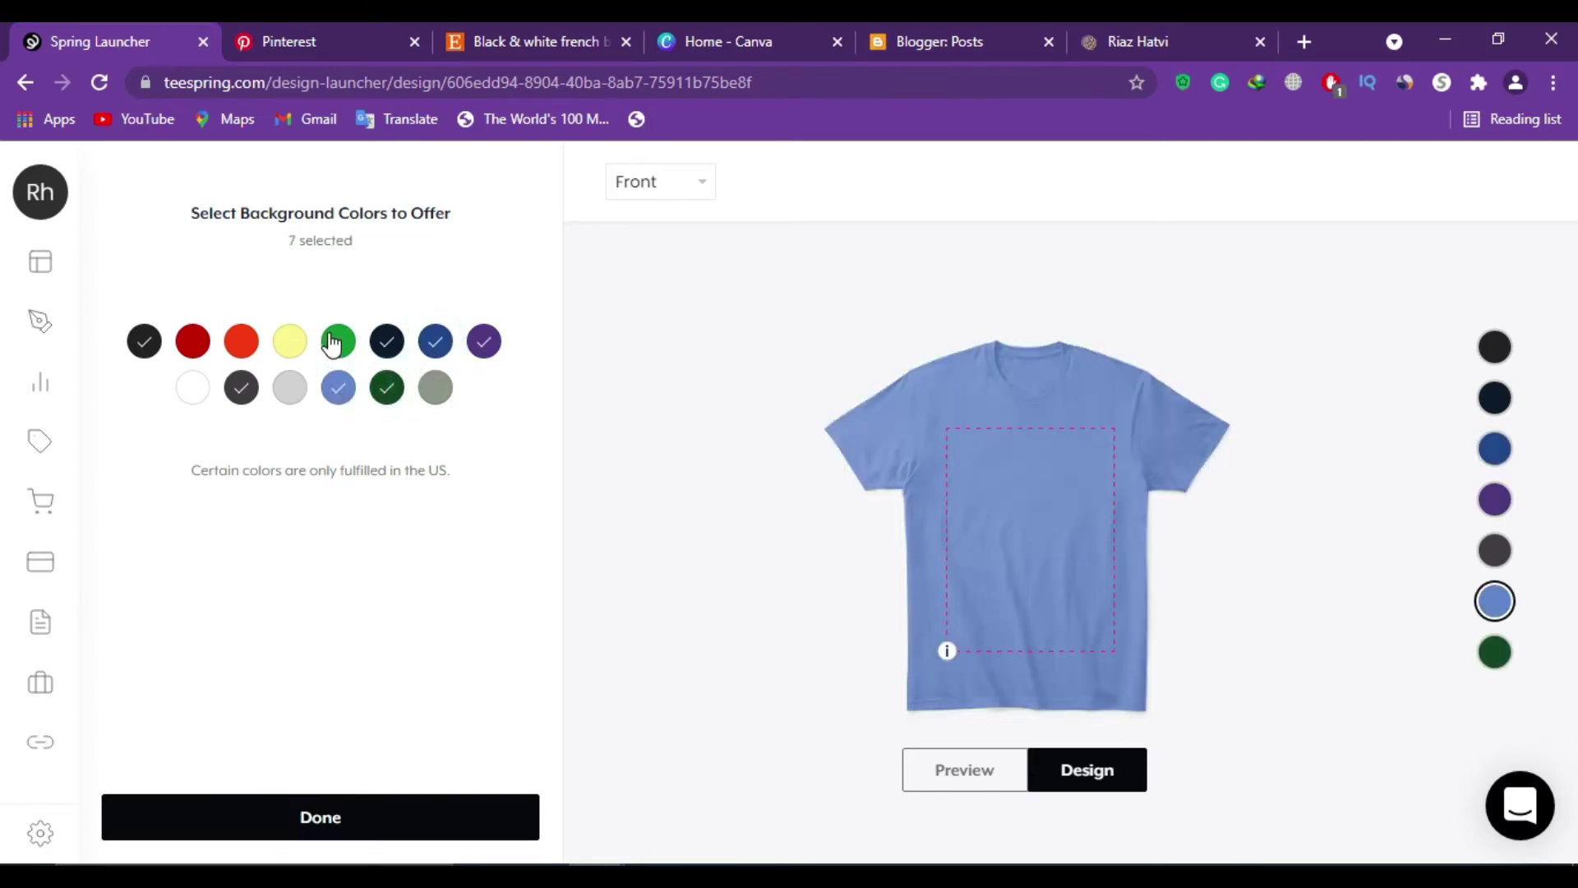
left_click(338, 830)
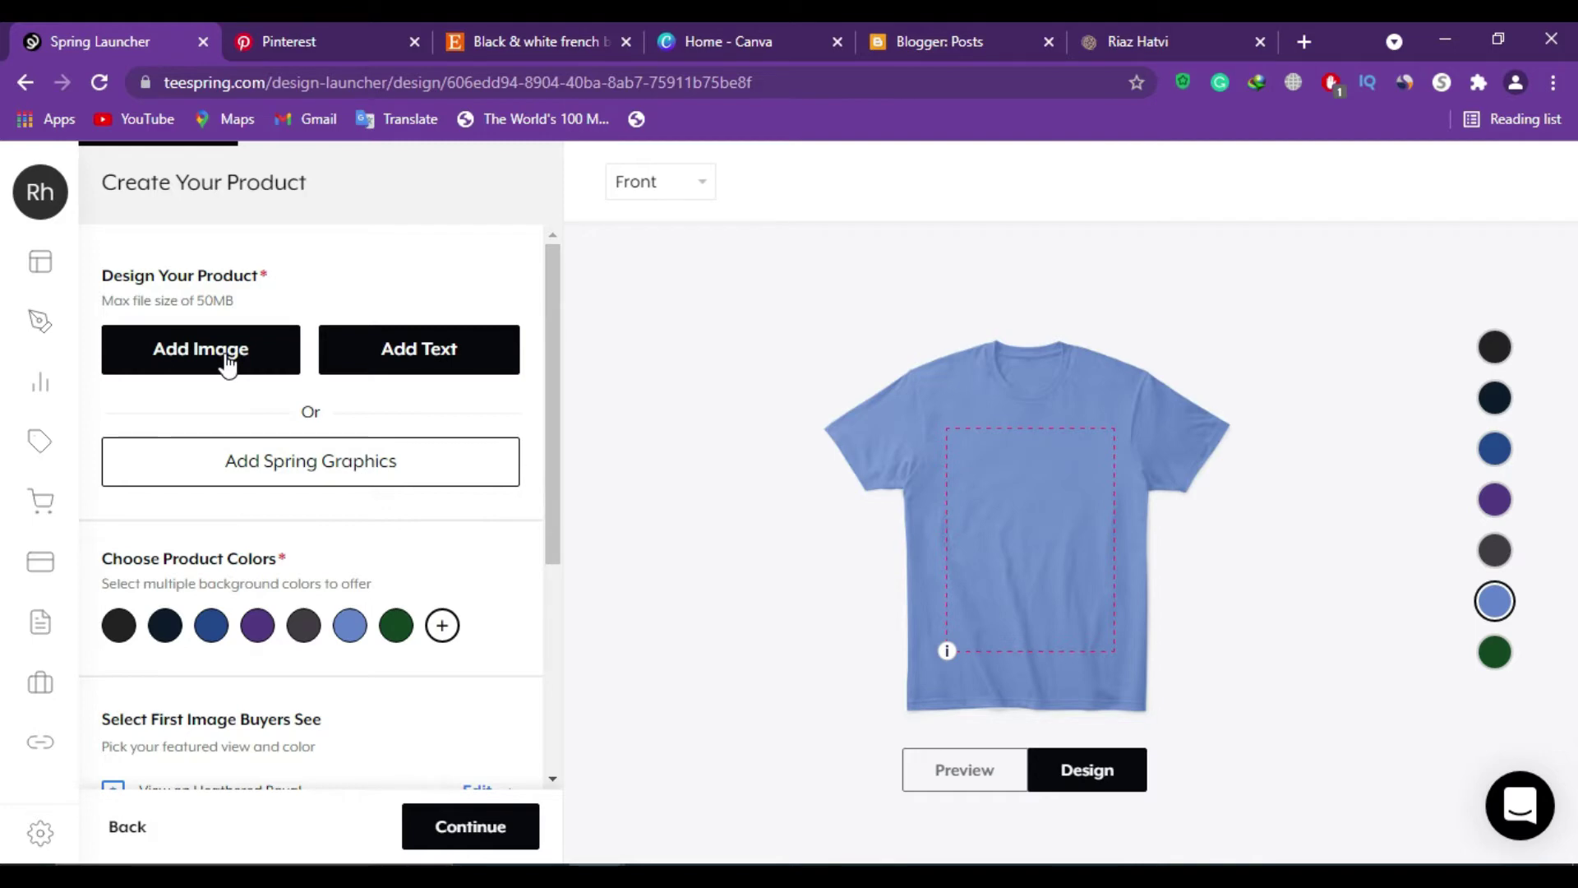
Step: Switch to Canva to view its home page, and return to the Spring product editor
left_click(741, 29)
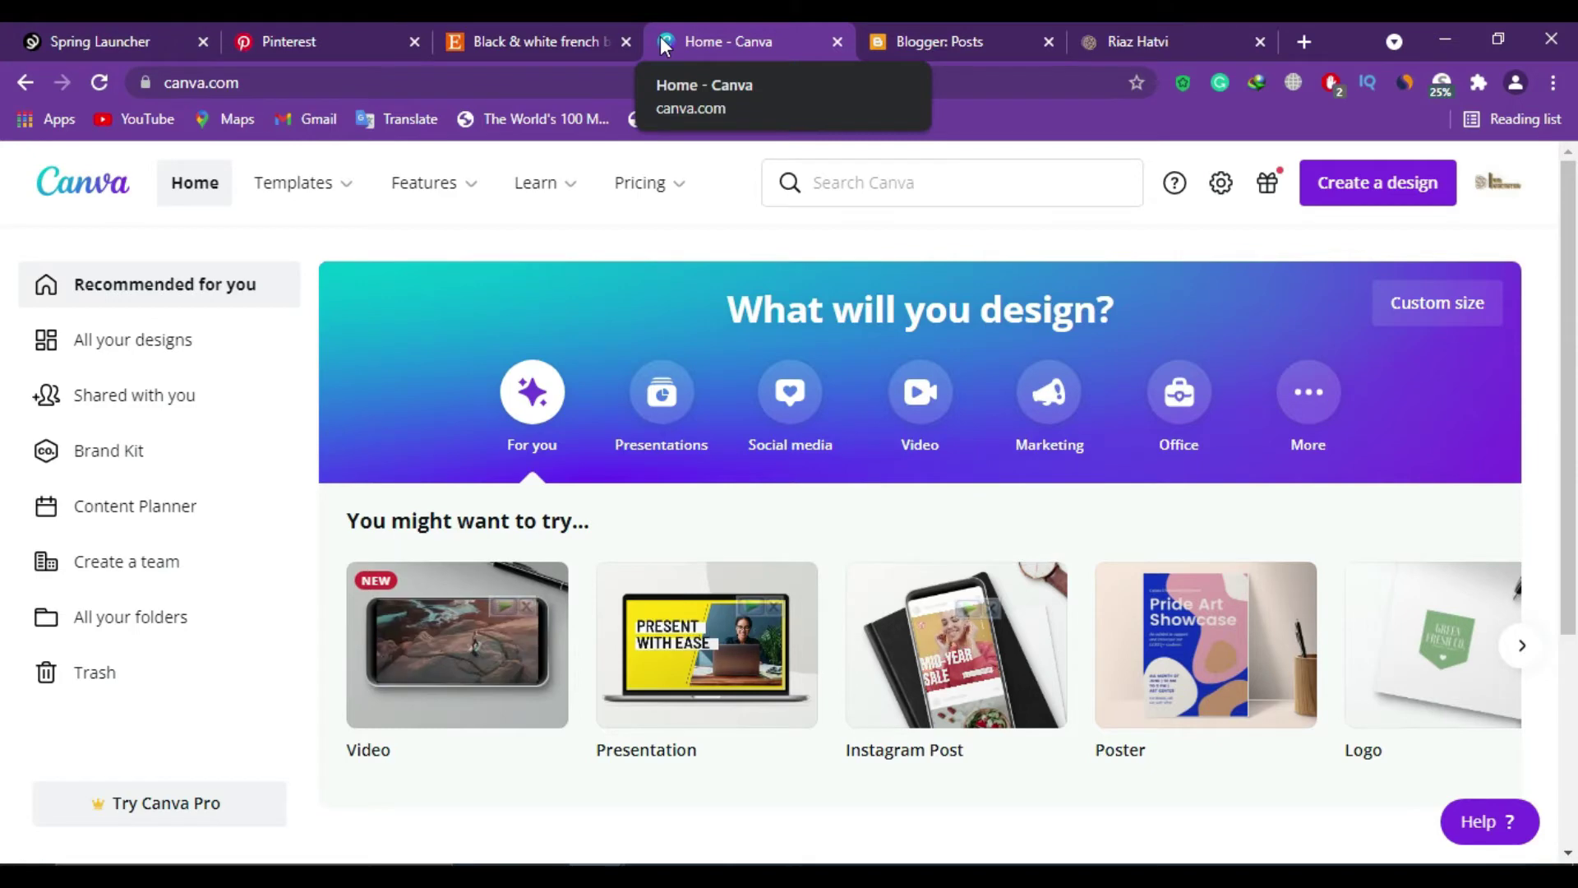
left_click(101, 25)
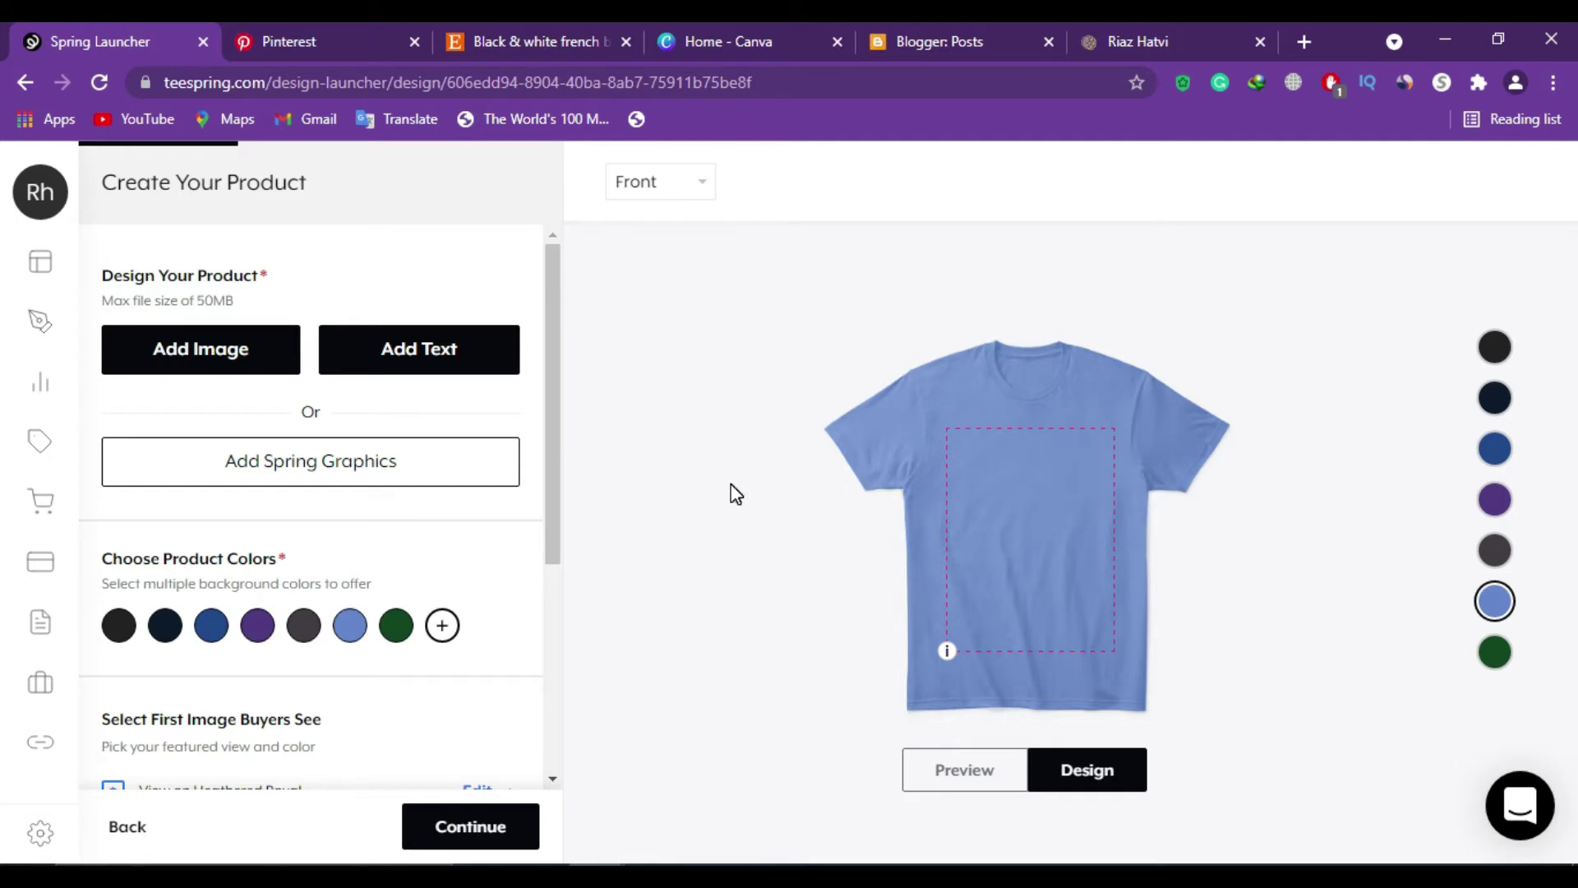
Step: Upload the image "protected 1" from the teespring folder as the shirt's front artwork and select it
left_click(200, 354)
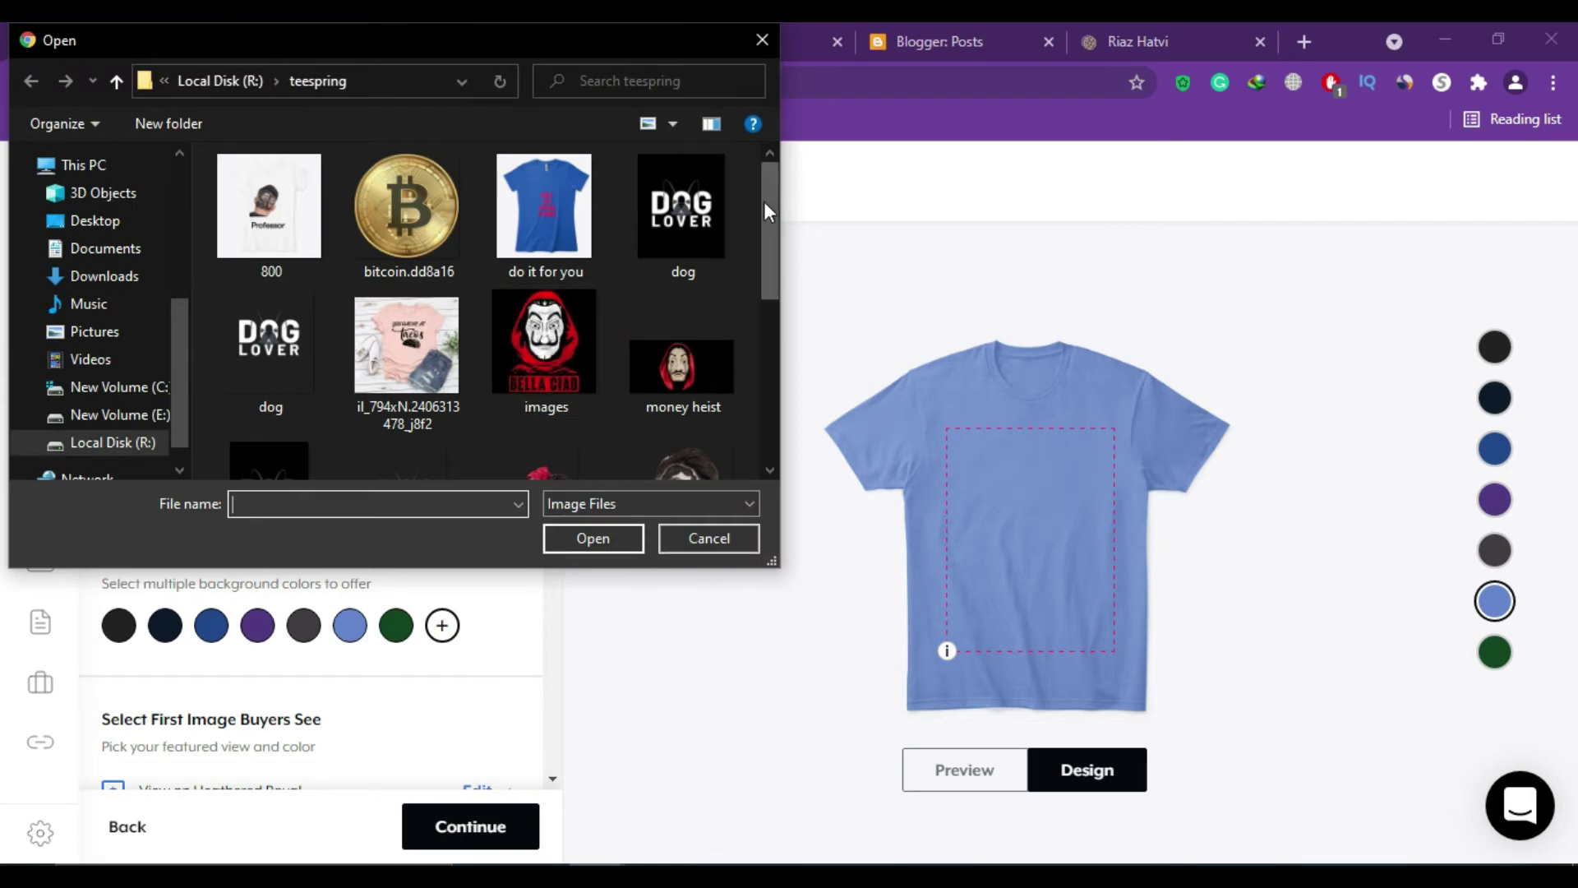
left_click_drag(776, 230, 804, 417)
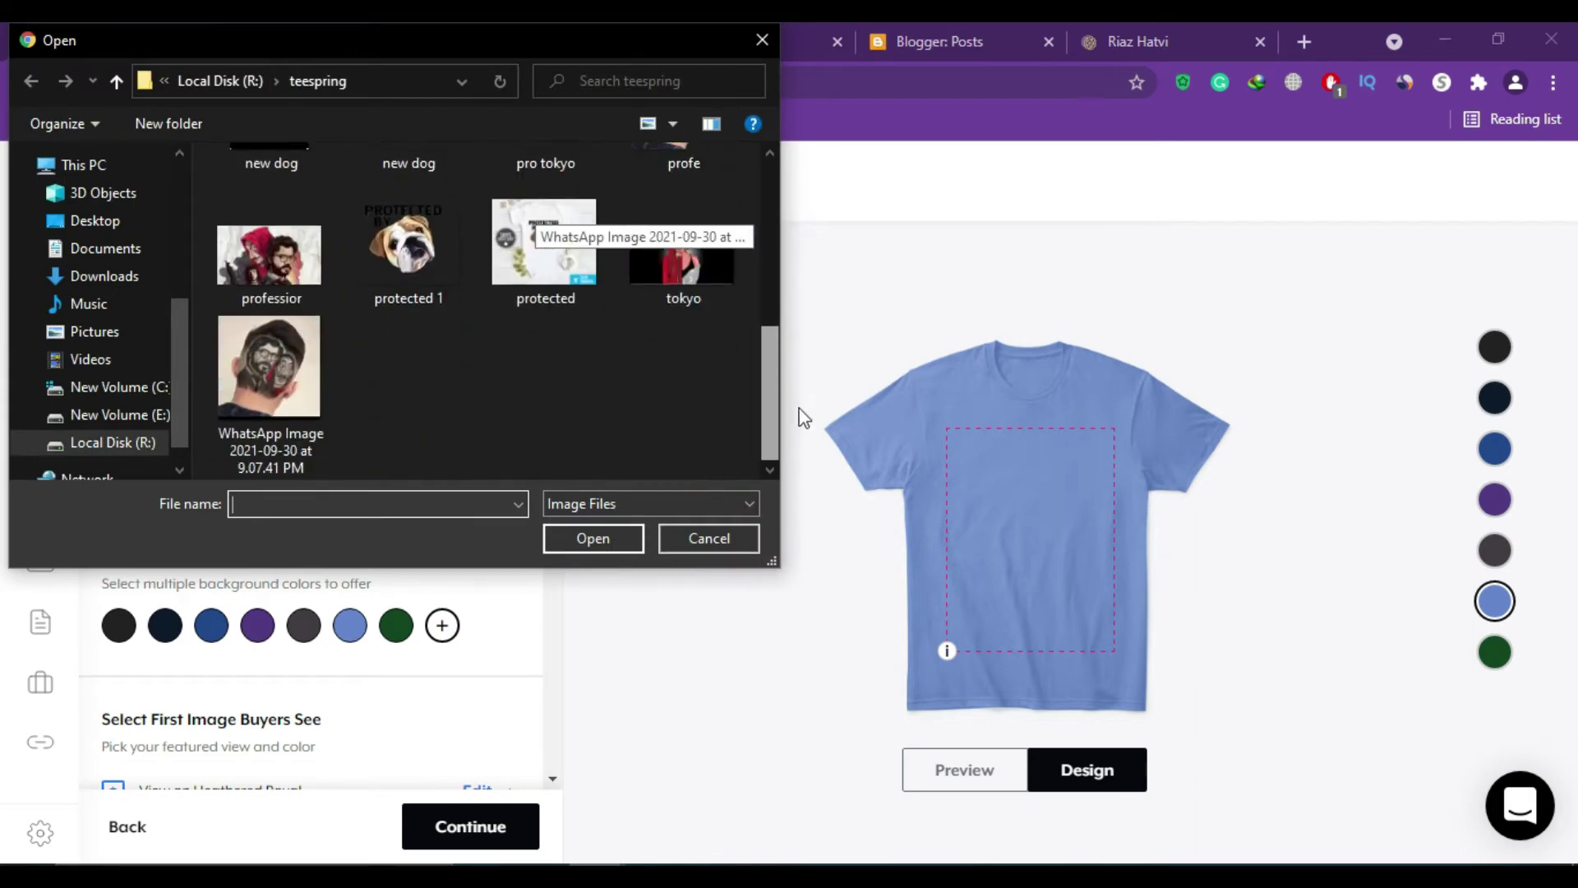
double_click(409, 249)
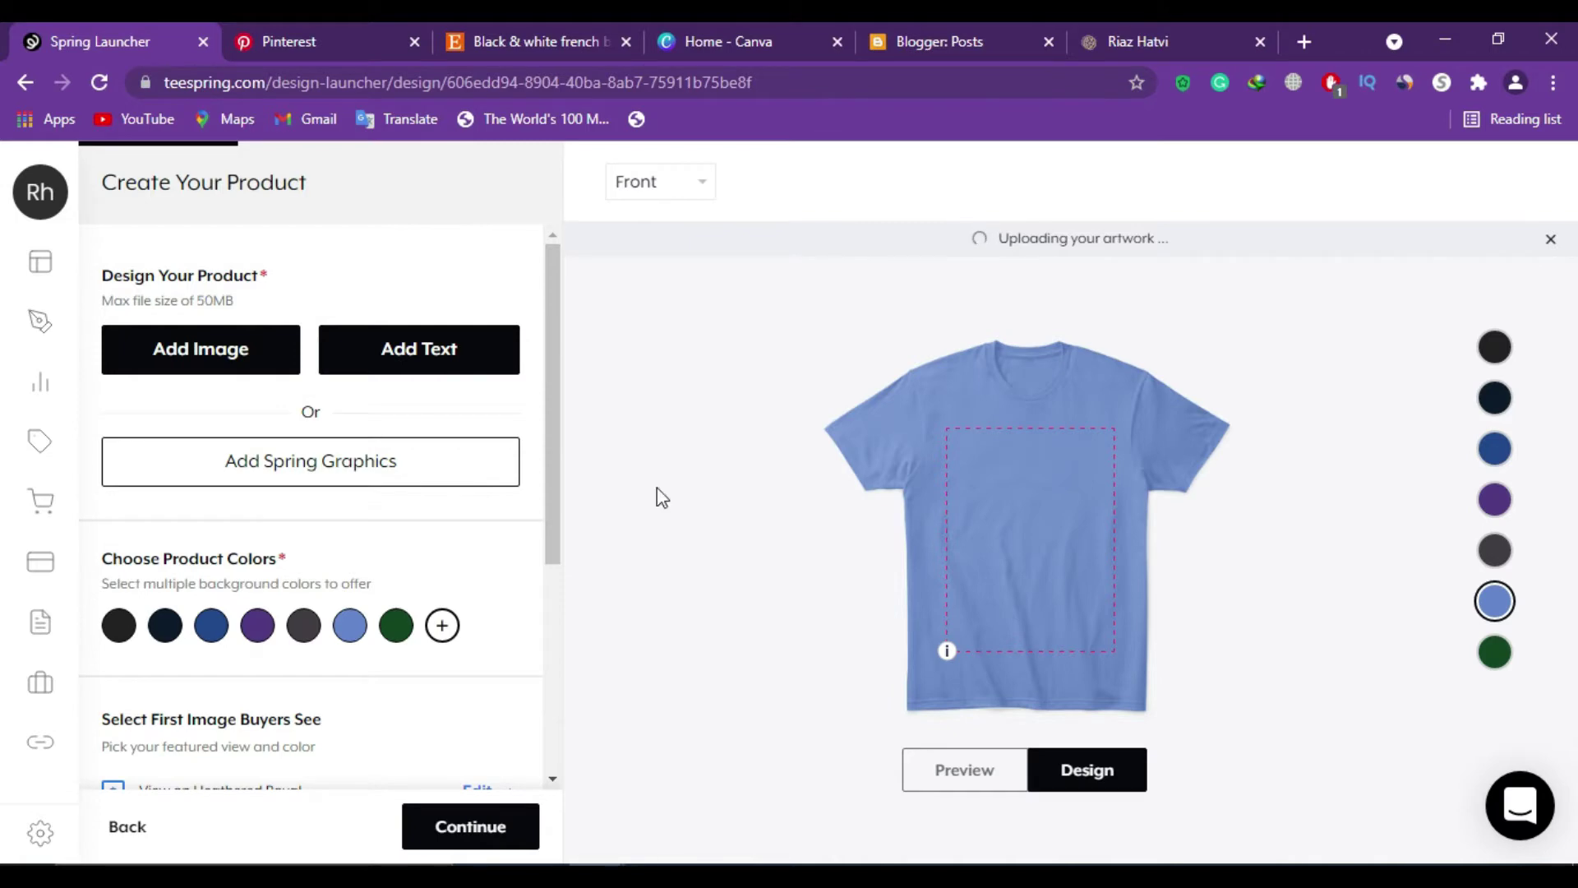
left_click(1040, 496)
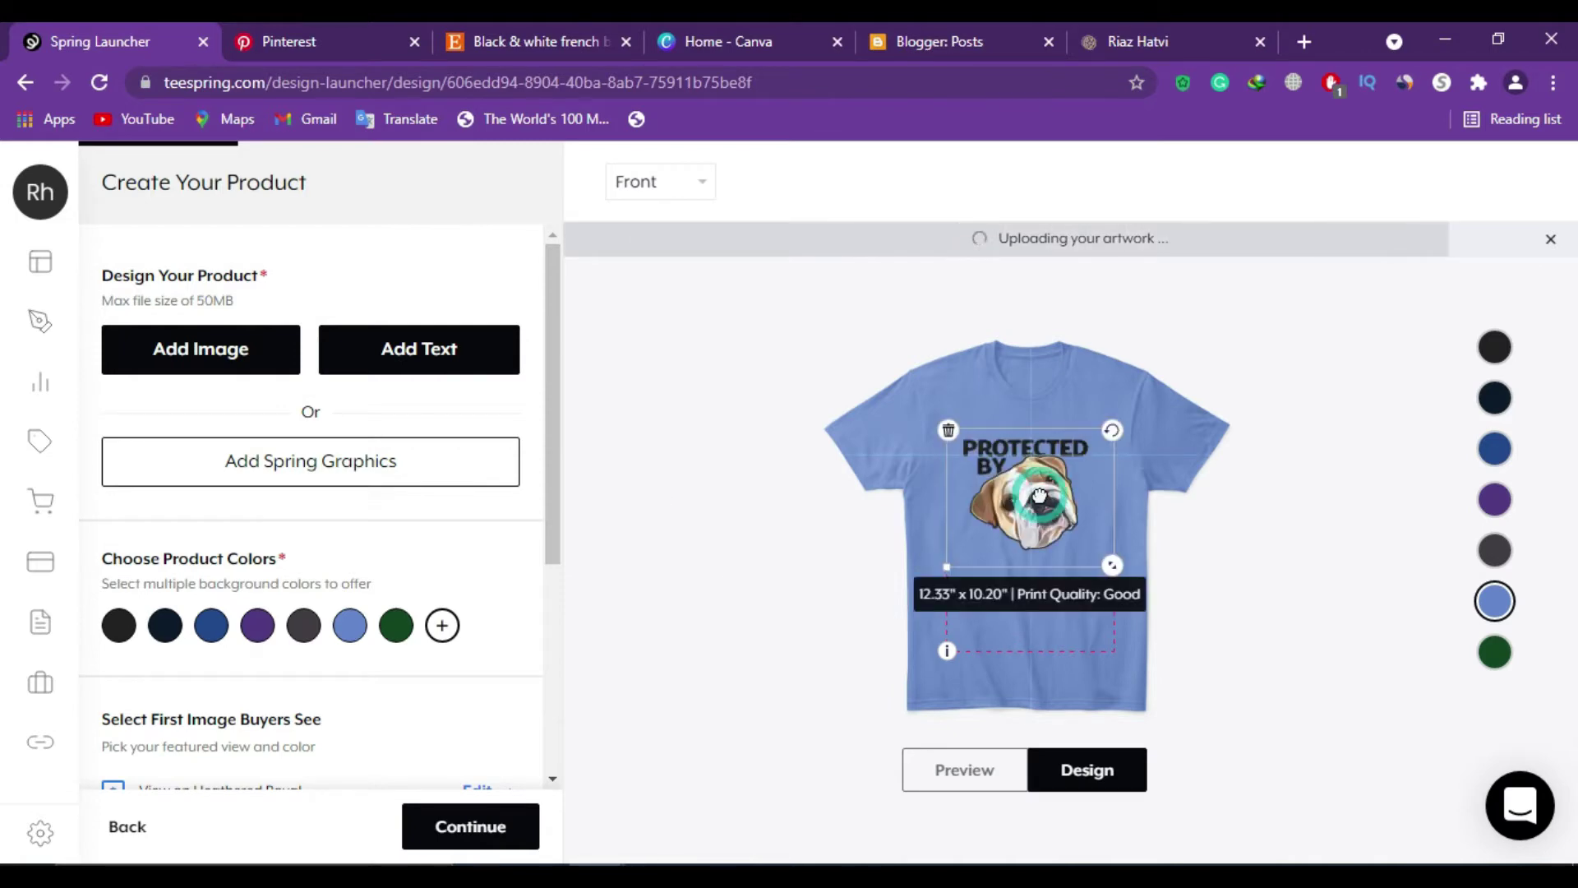
Step: Enlarge the dog artwork on the shirt's front to about 13.98" x 11.58" and centre it near the top of the print area
left_click_drag(1040, 496, 1039, 496)
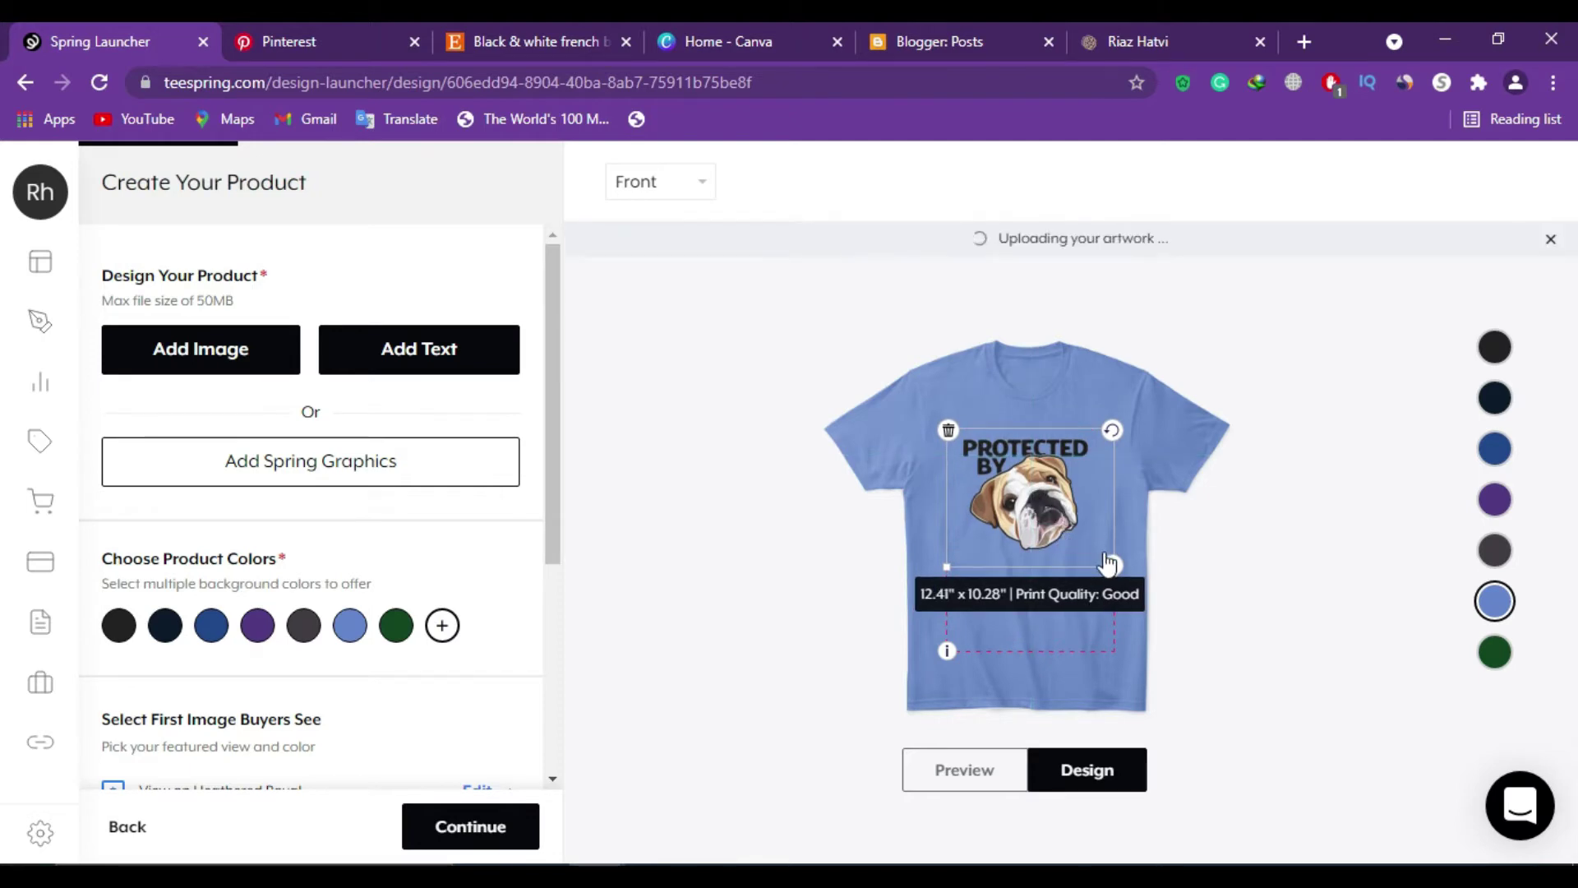
left_click_drag(1114, 567, 1130, 581)
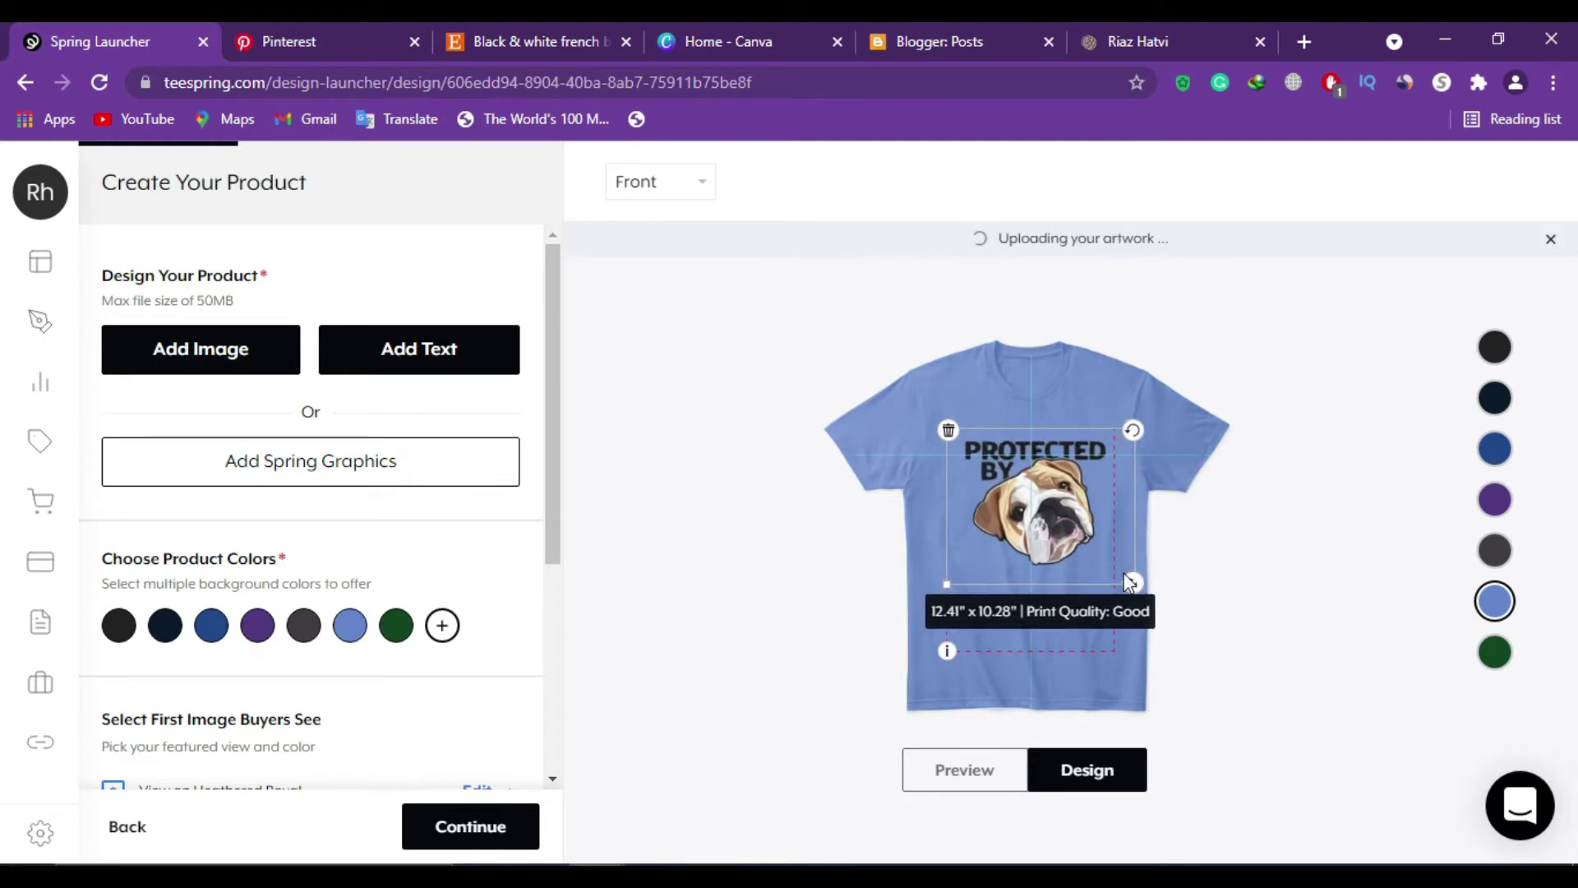
left_click_drag(1048, 502, 1043, 499)
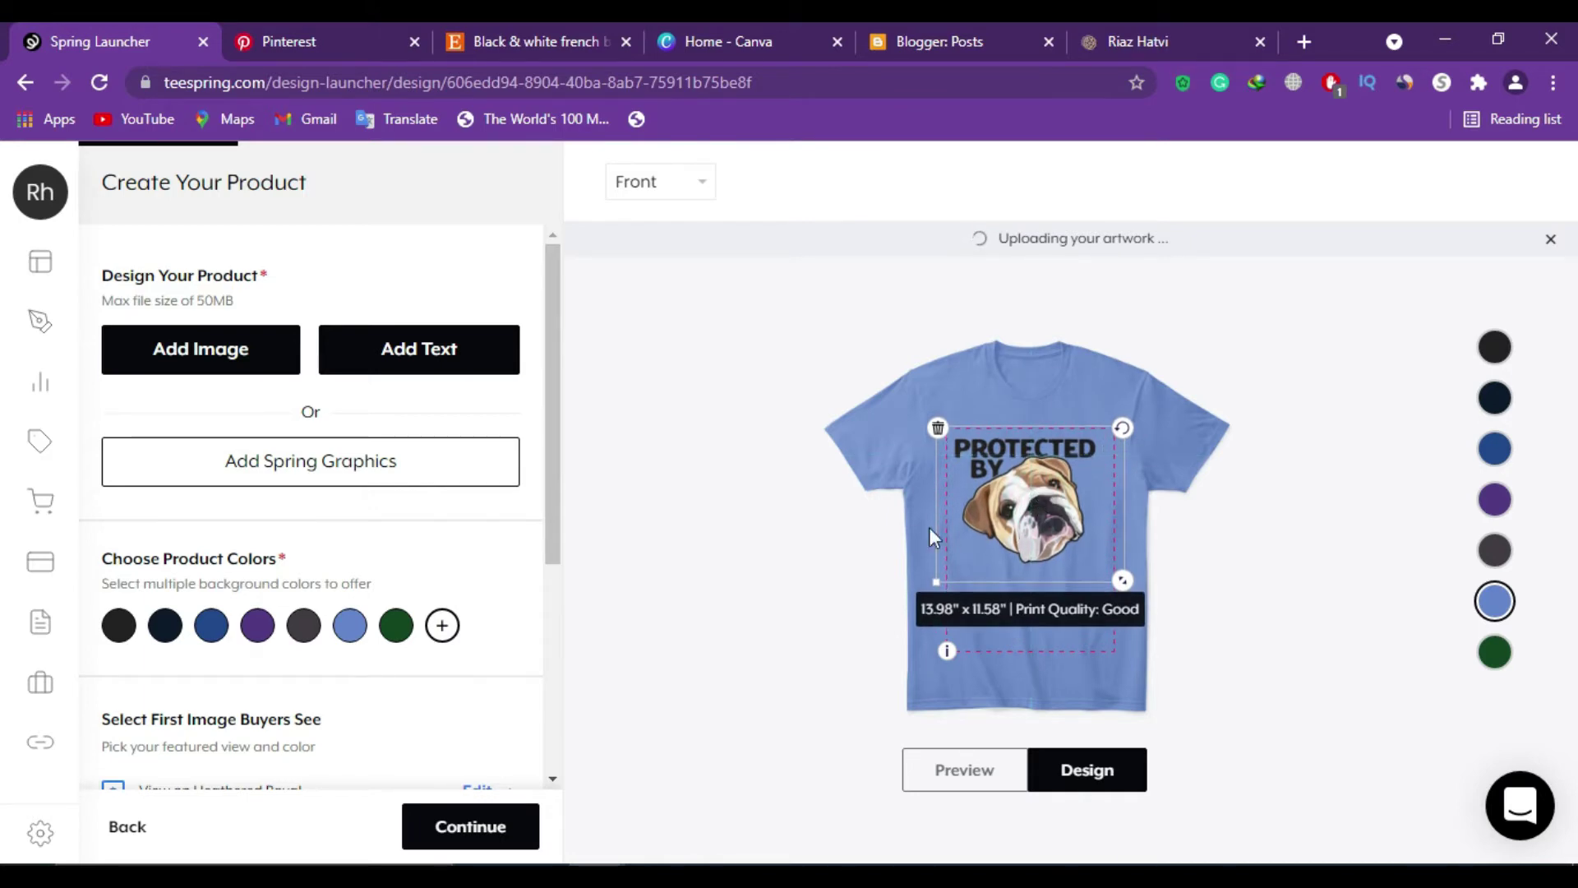
left_click(834, 561)
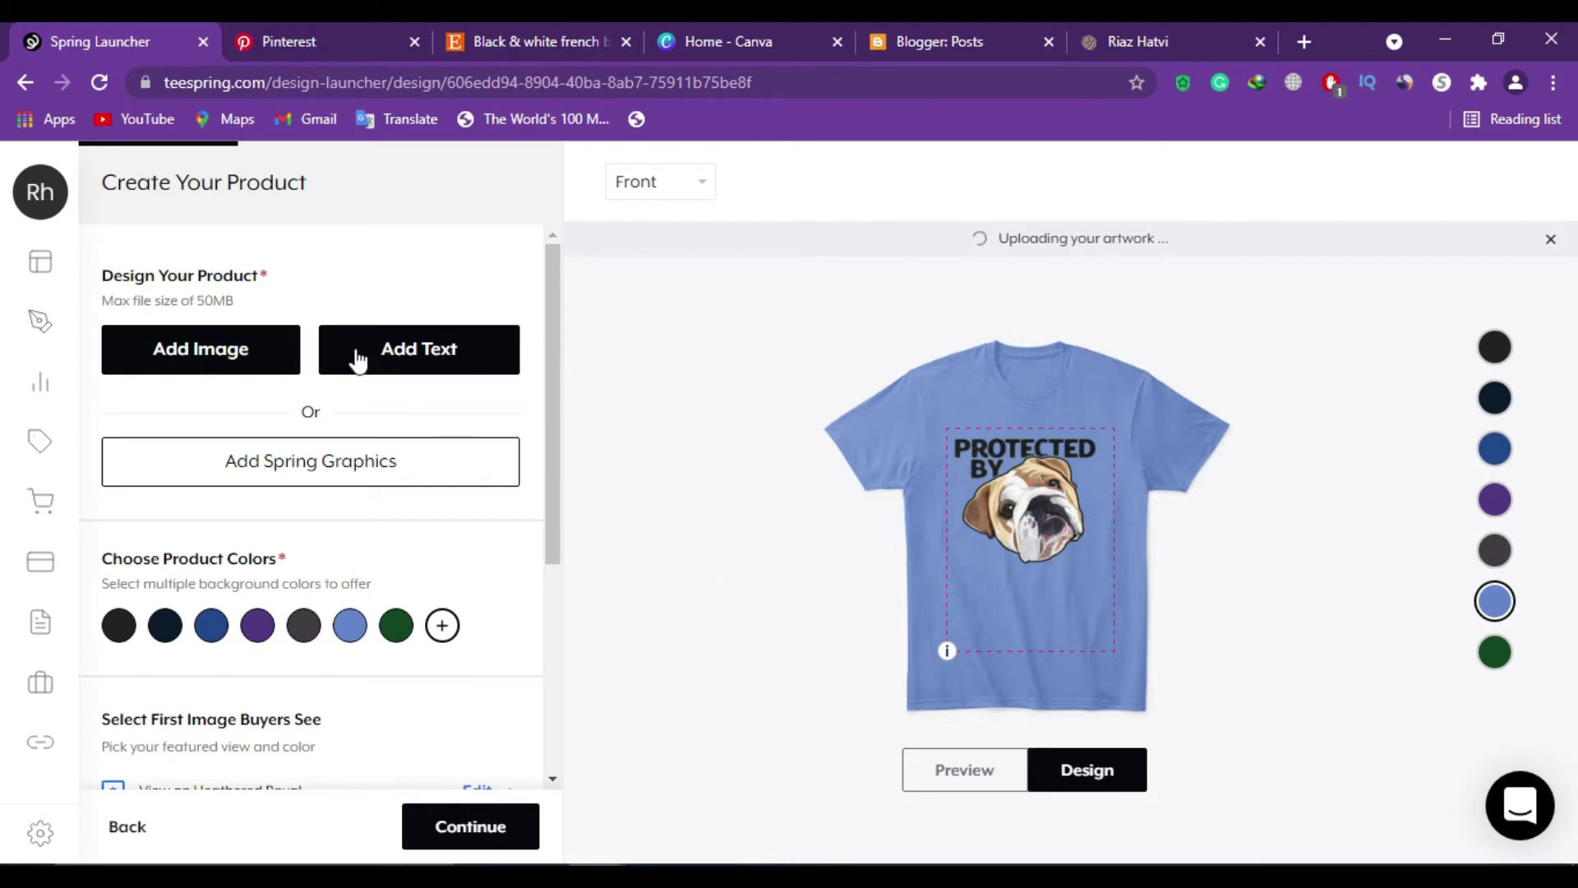
Step: Add the text "Bull Dog" to the shirt's front, sized about 8.46" x 2.56" and placed beneath the dog artwork
left_click(402, 353)
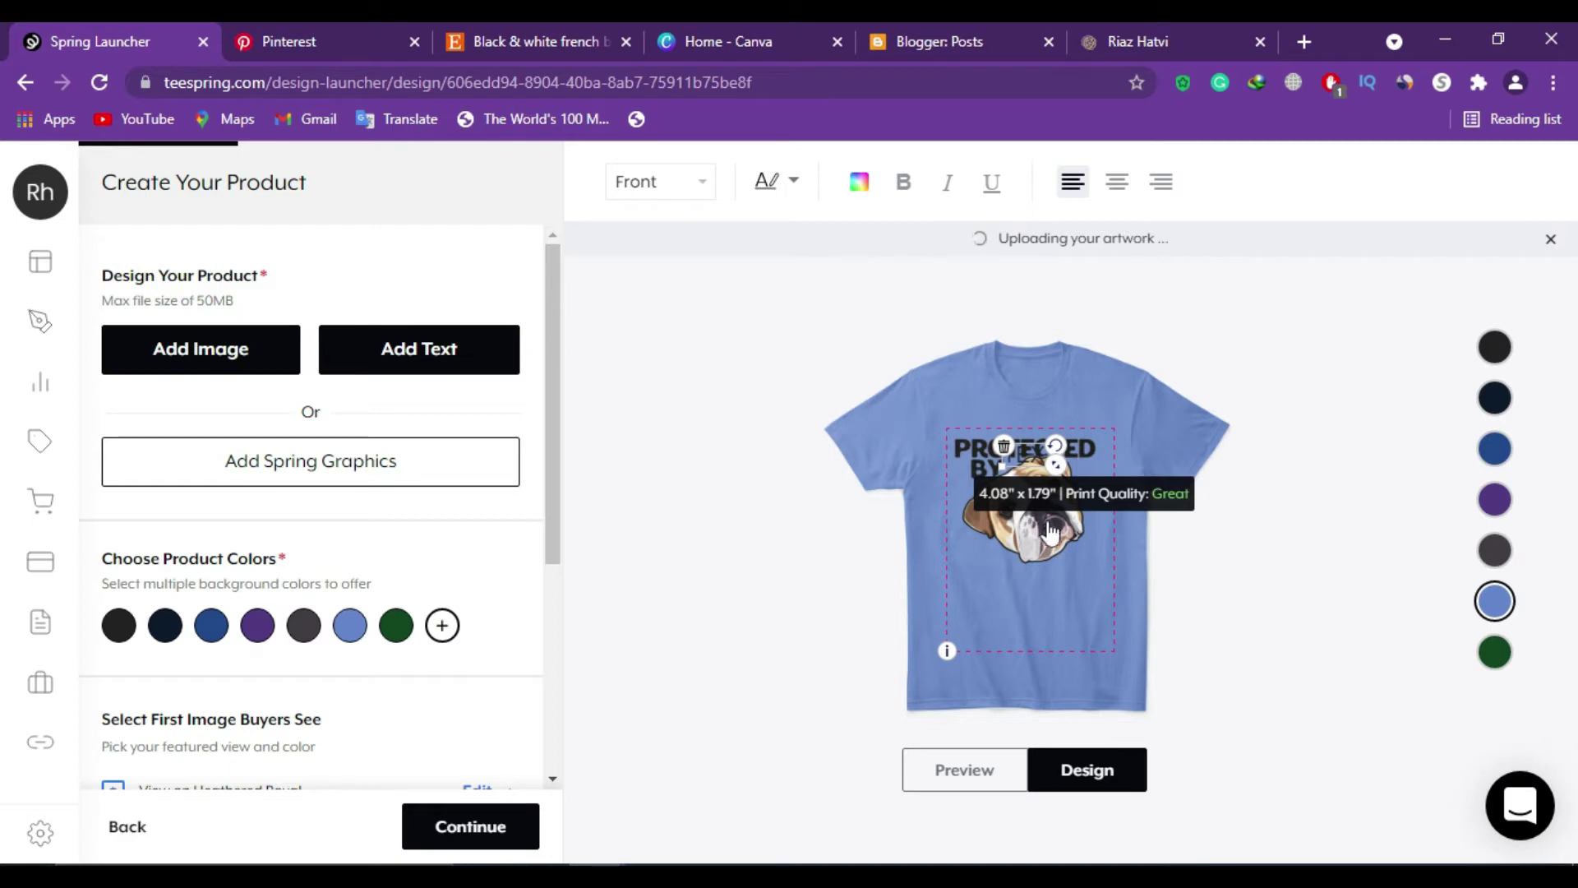
left_click_drag(1026, 459, 1027, 459)
double_click(1029, 462)
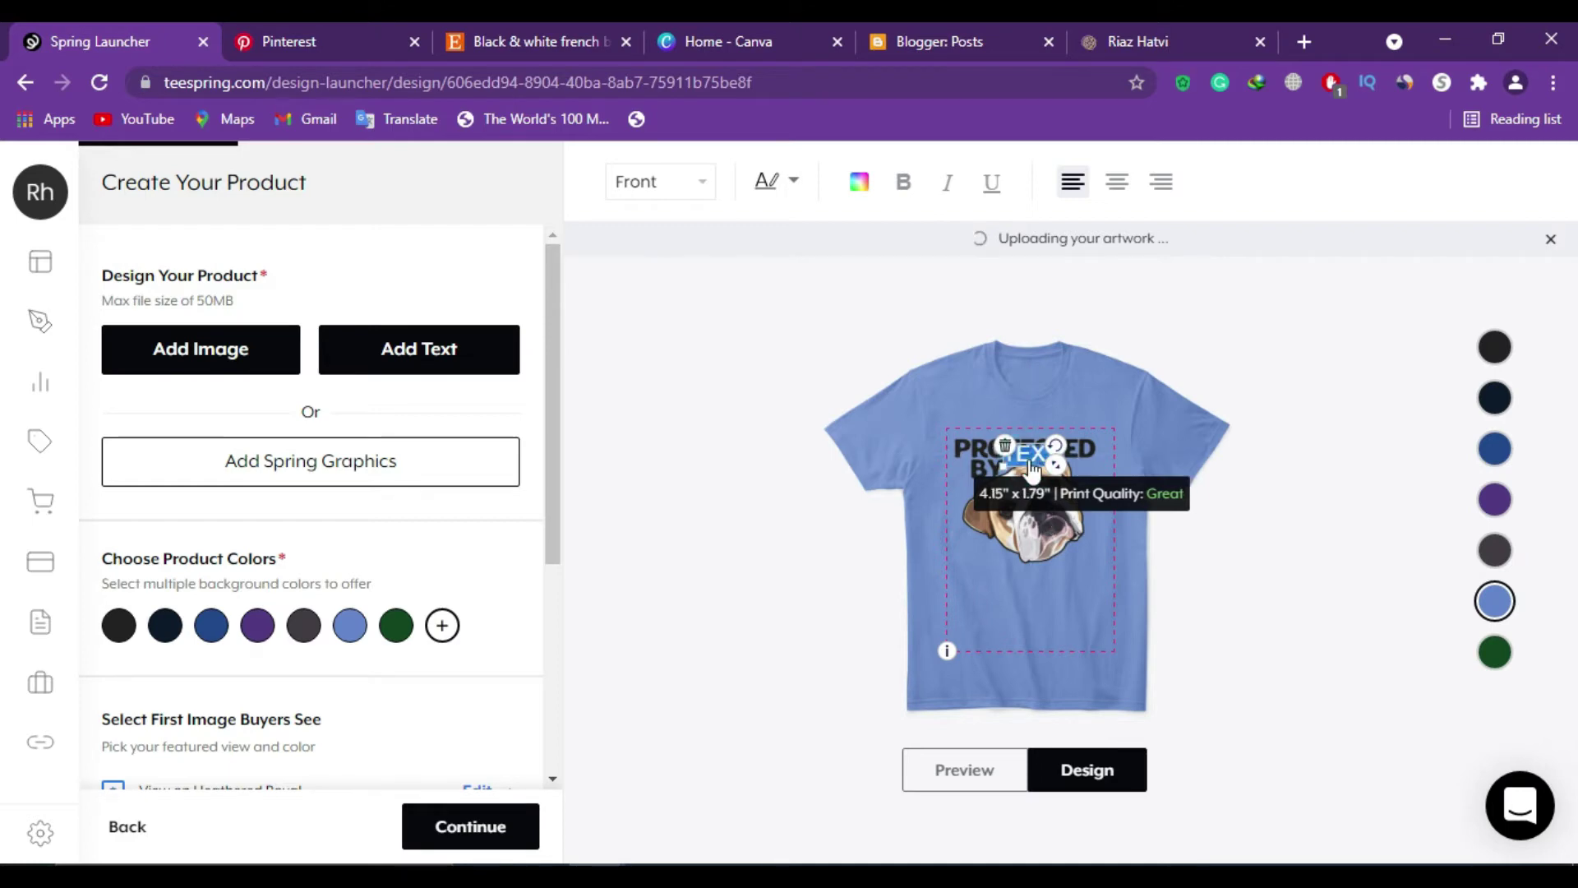
key("BackSpace")
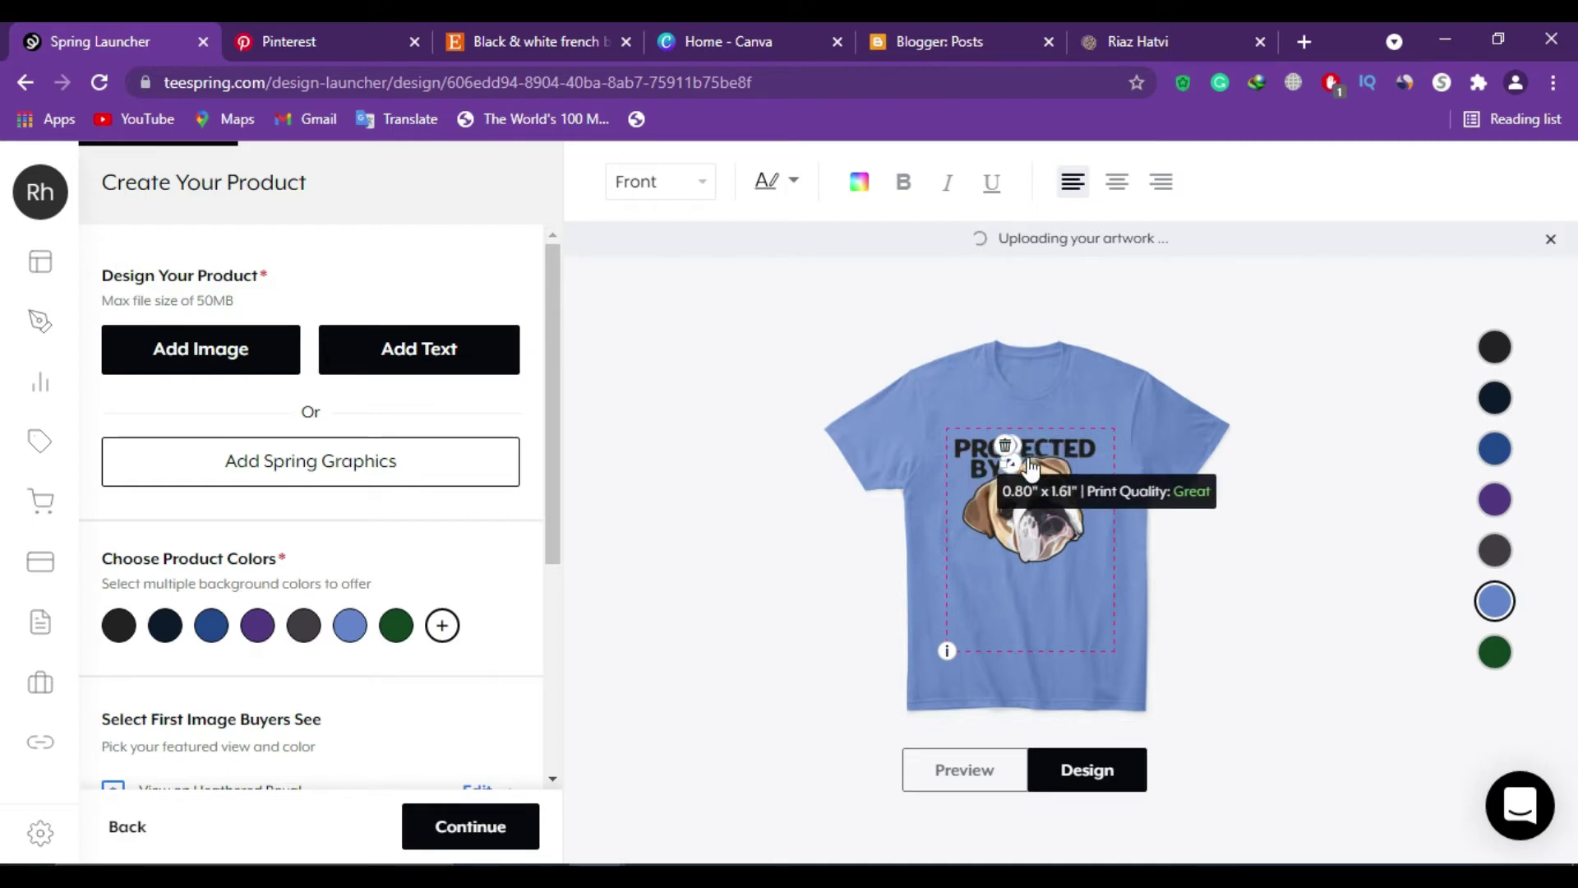
type("Dog")
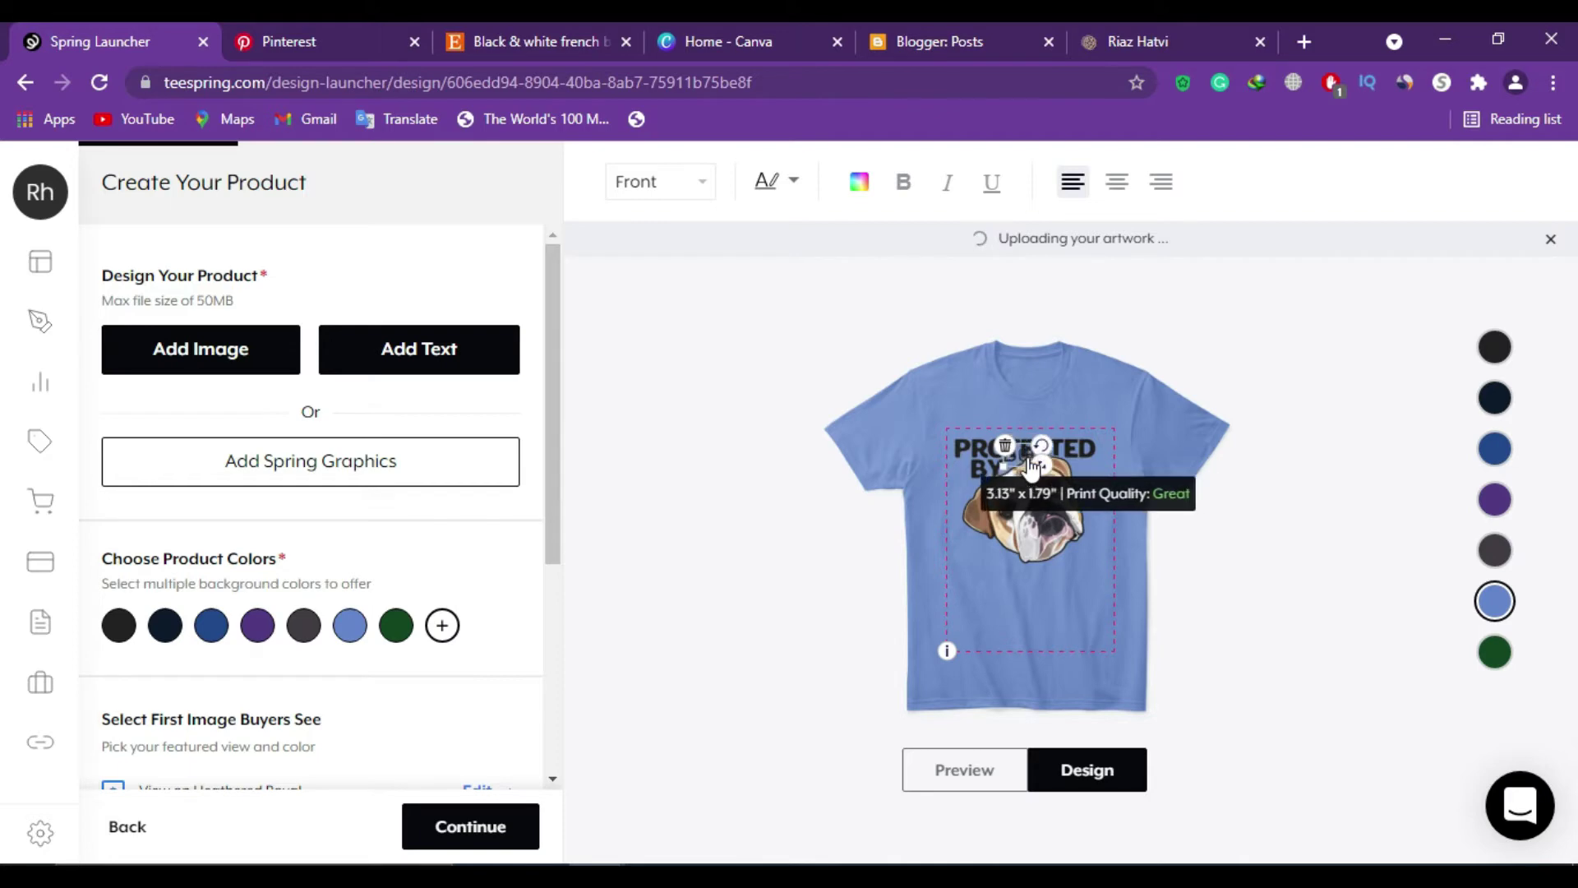
type(" lov")
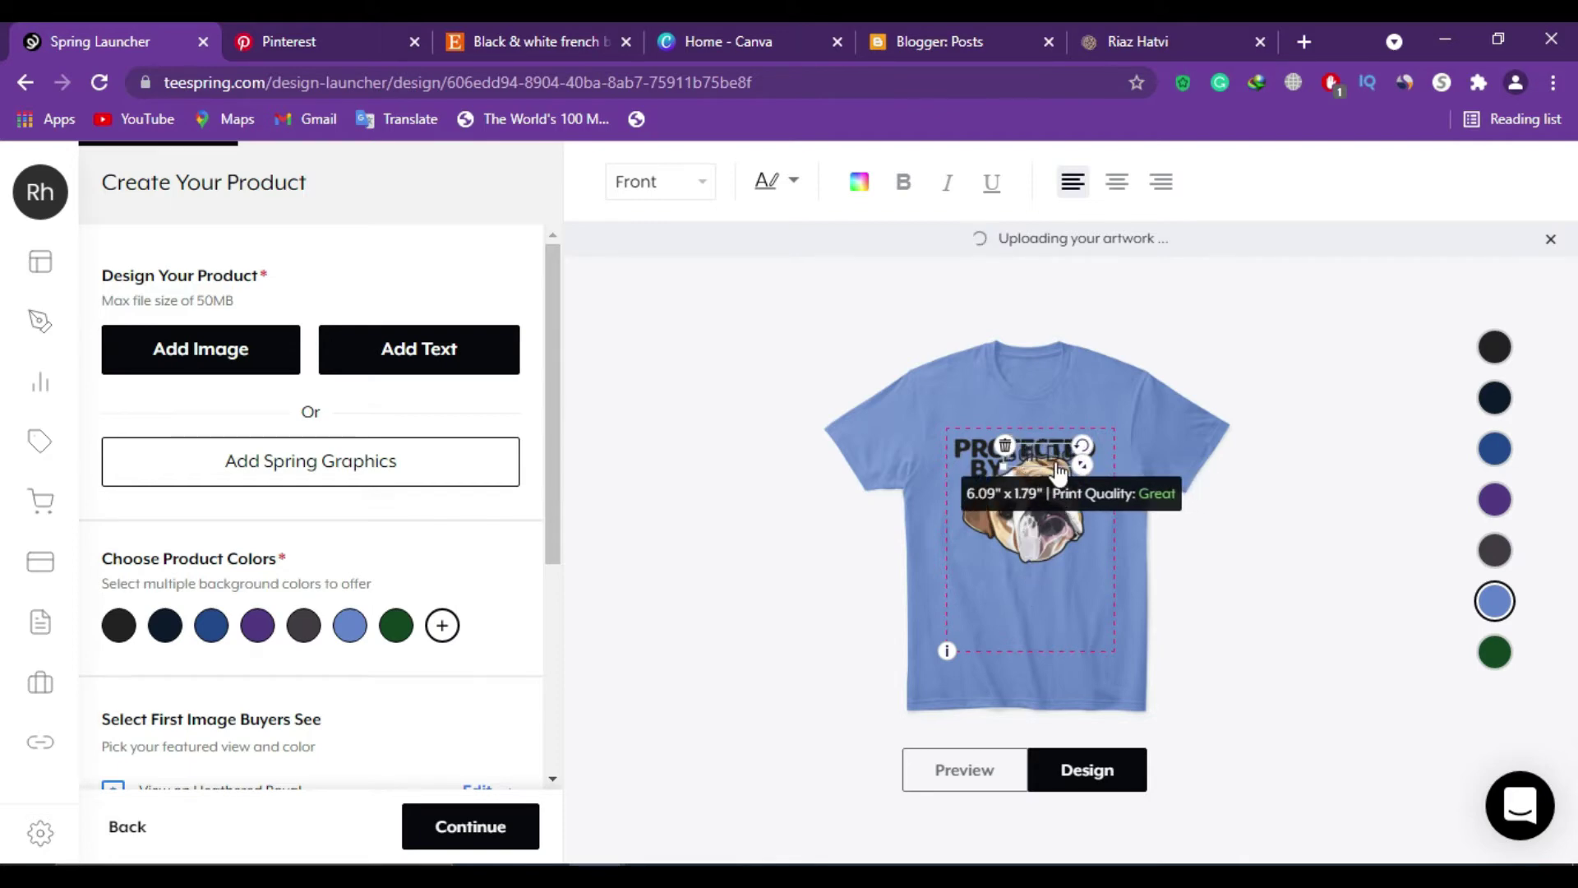
left_click_drag(1045, 458, 1046, 608)
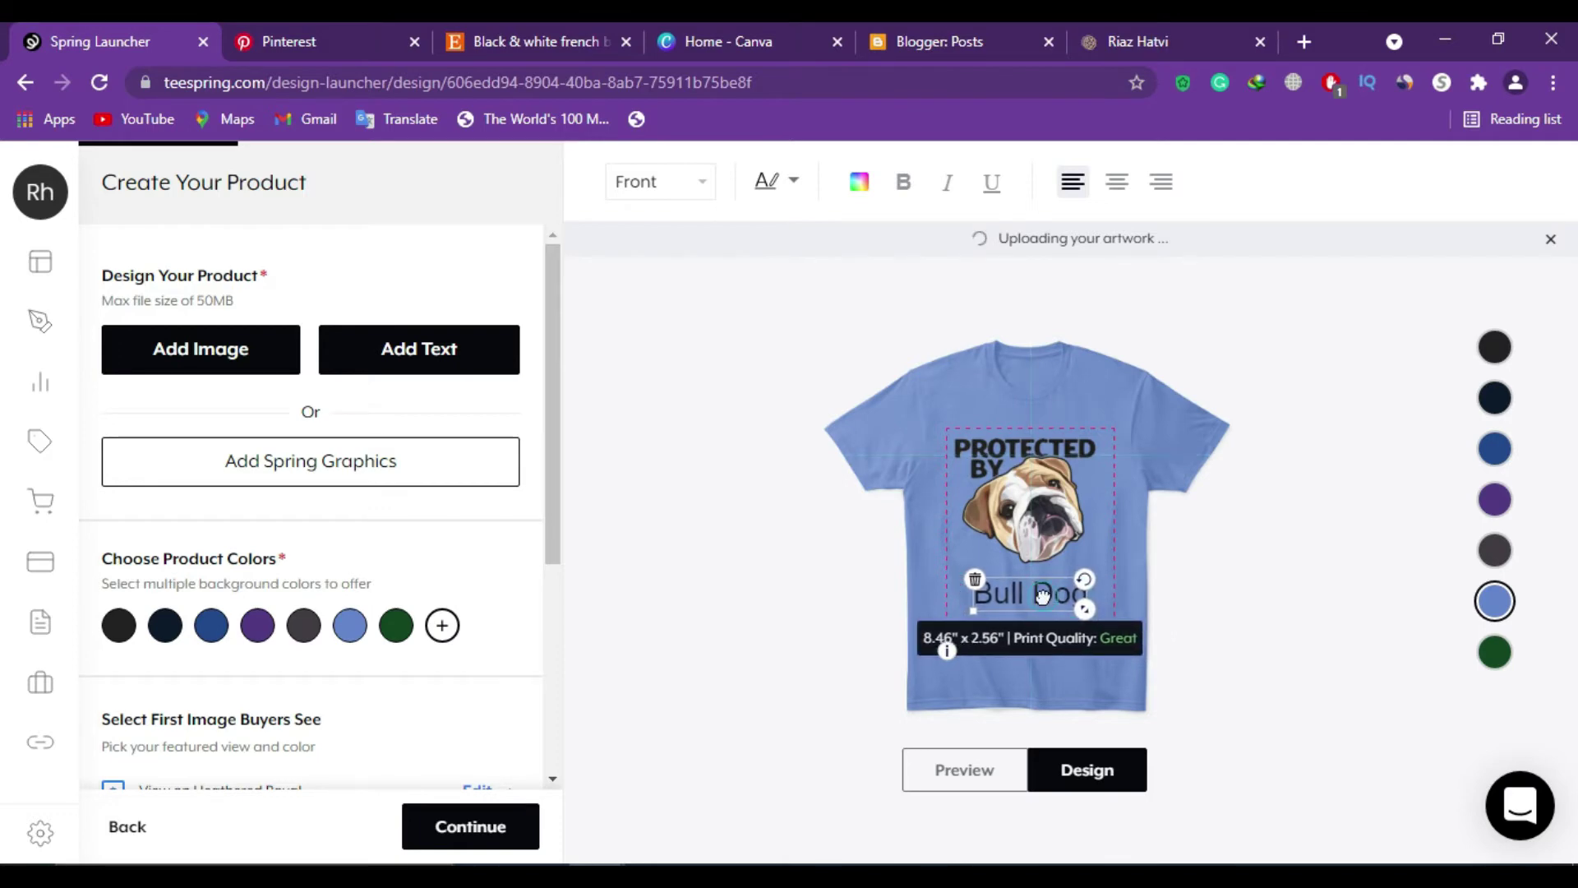
Step: Make the front "Bull Dog" text bold and try the Holy Empire font on it
double_click(1046, 608)
key("ctrl+a")
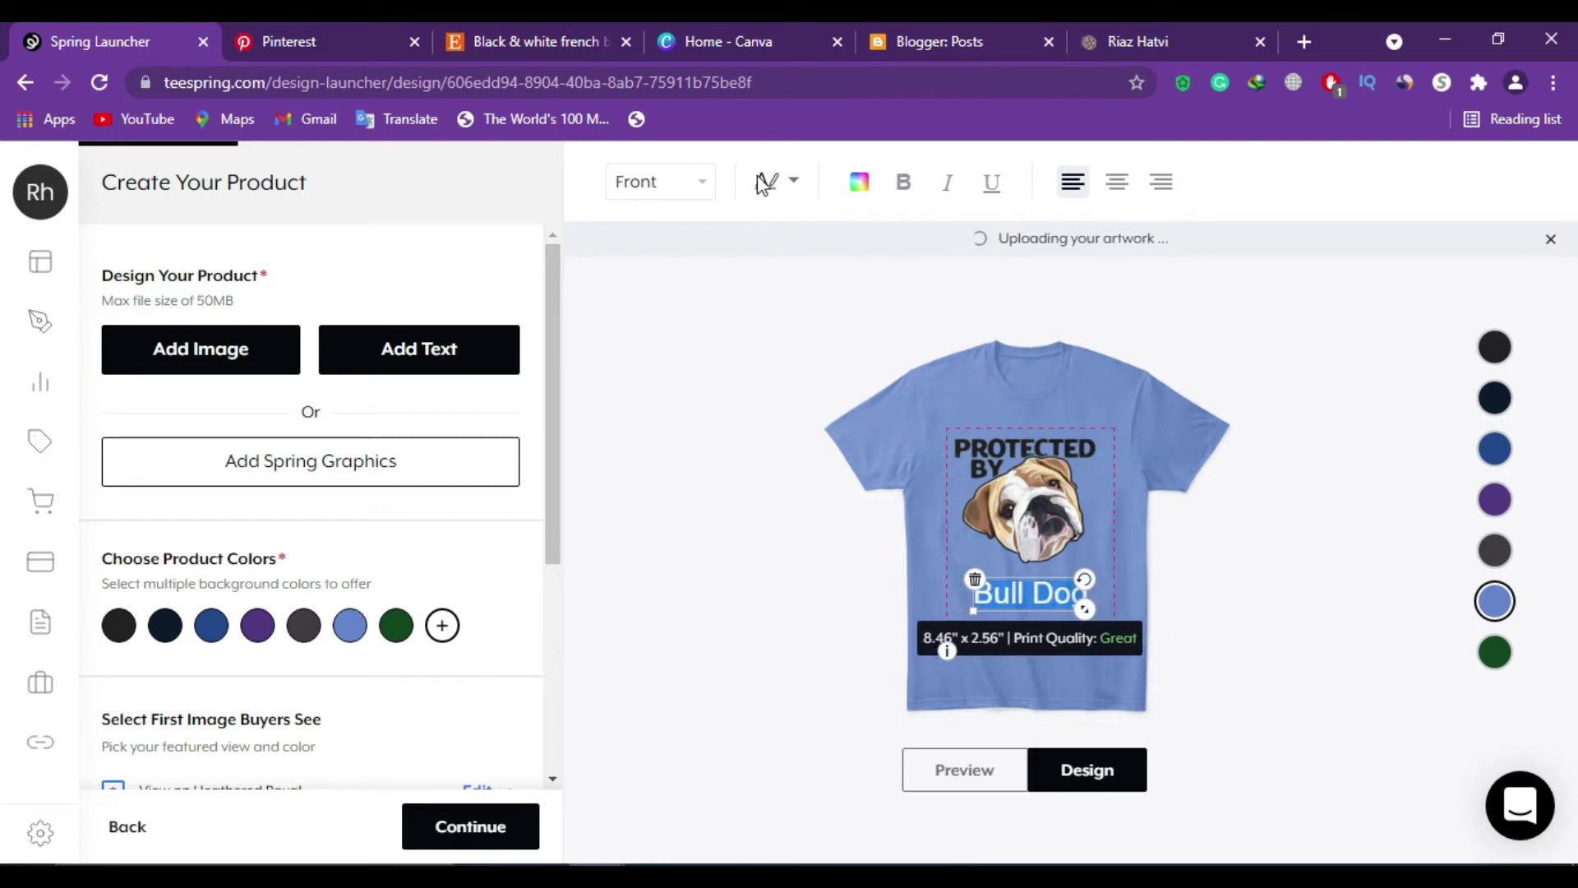
left_click(901, 184)
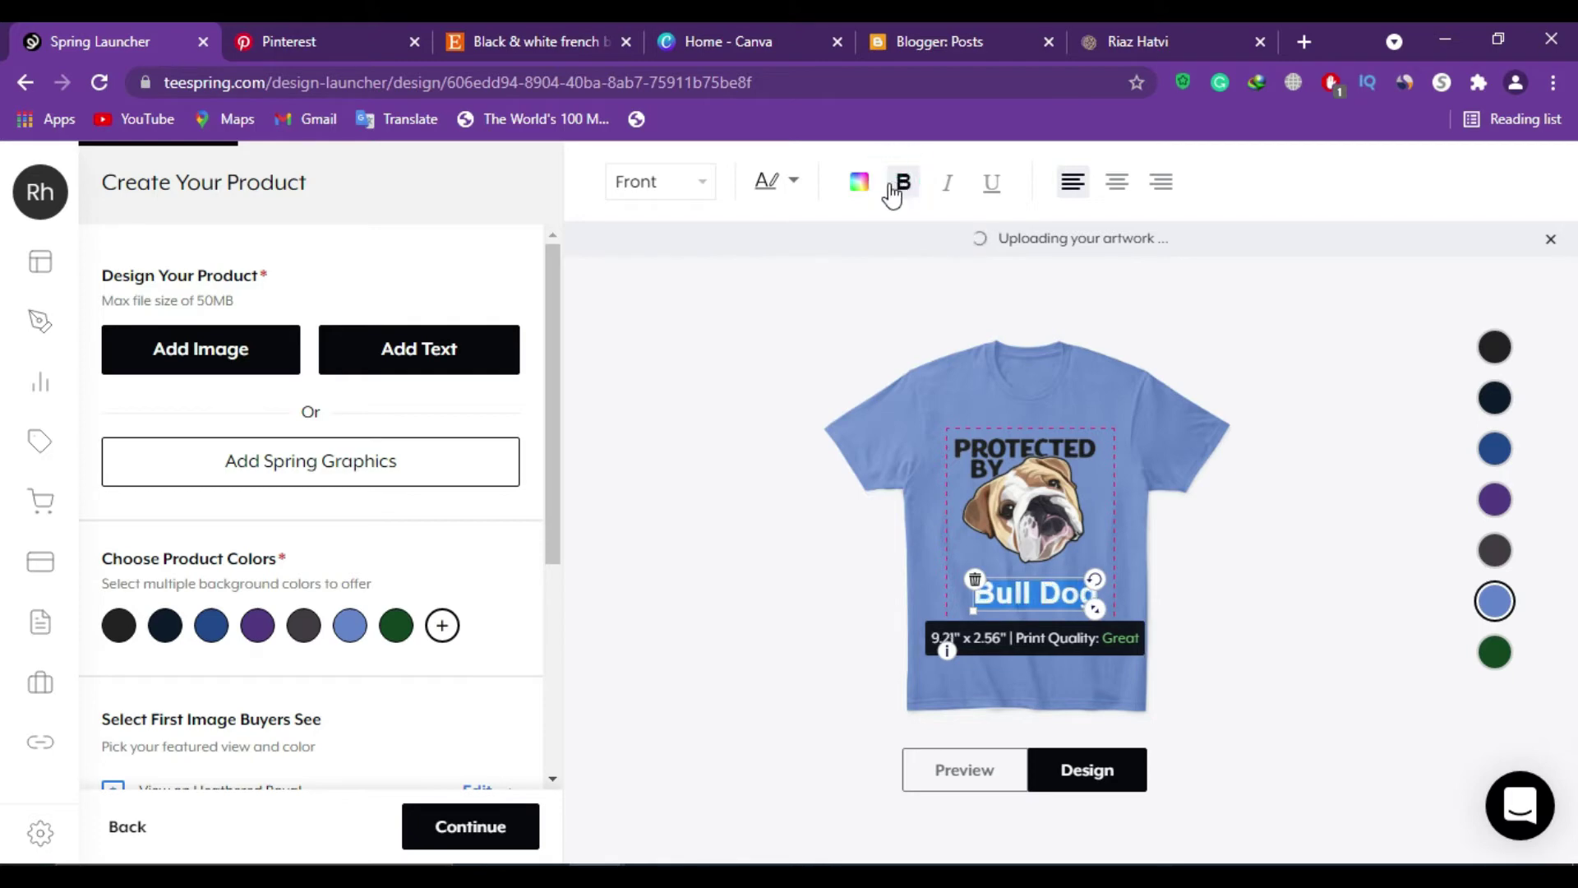
left_click(794, 185)
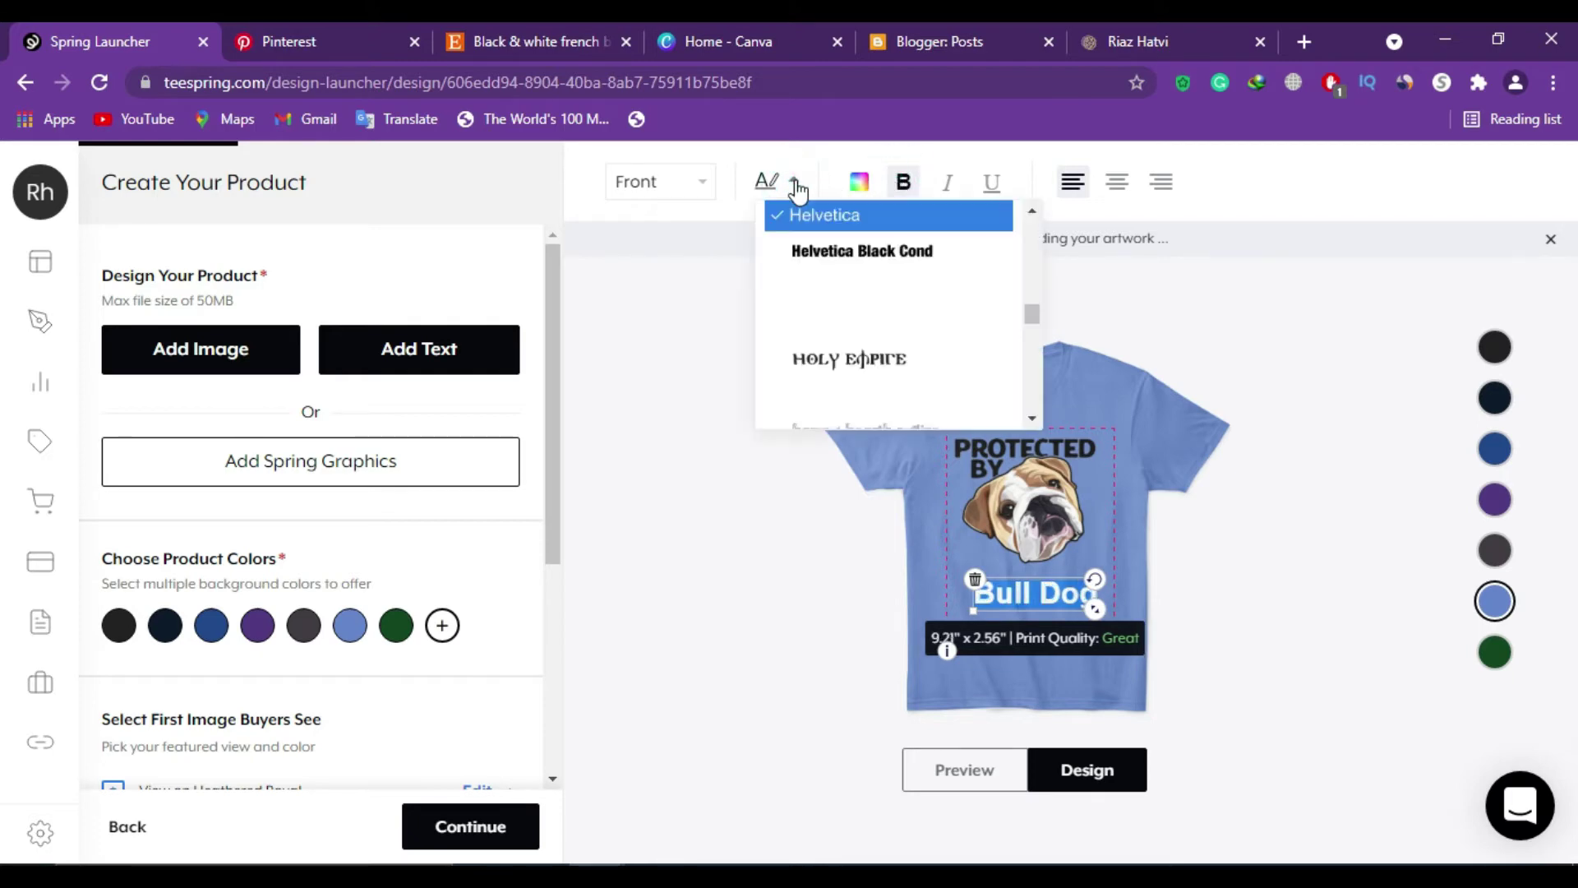
left_click(915, 361)
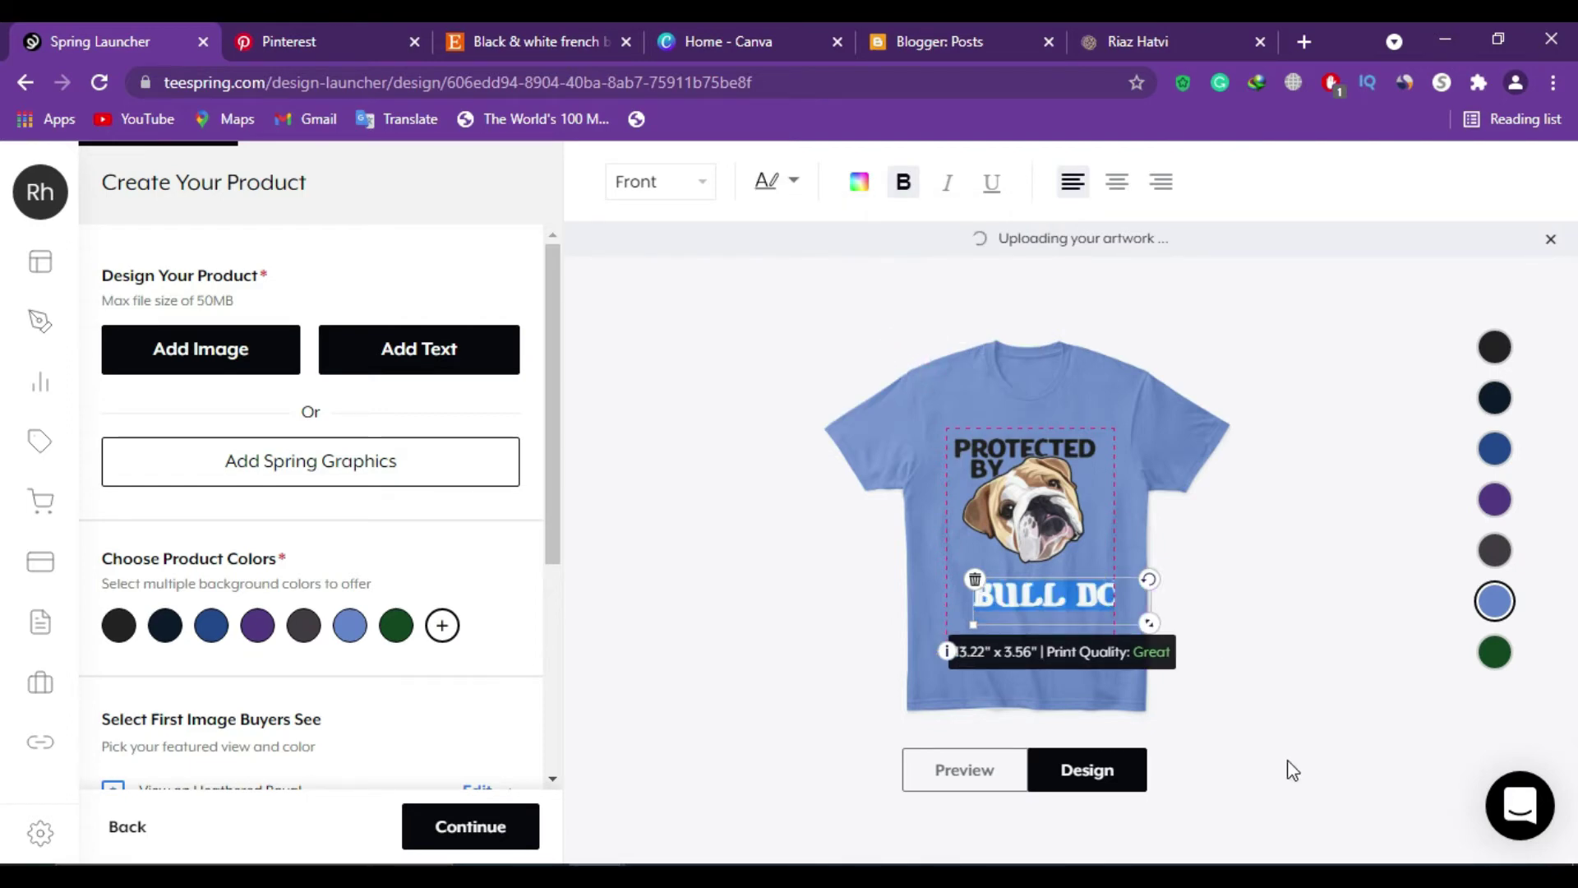
Step: Set the front "Bull Dog" text in the Honey Script font and enlarge it to about 4.49" high, centred beneath the dog
left_click(783, 180)
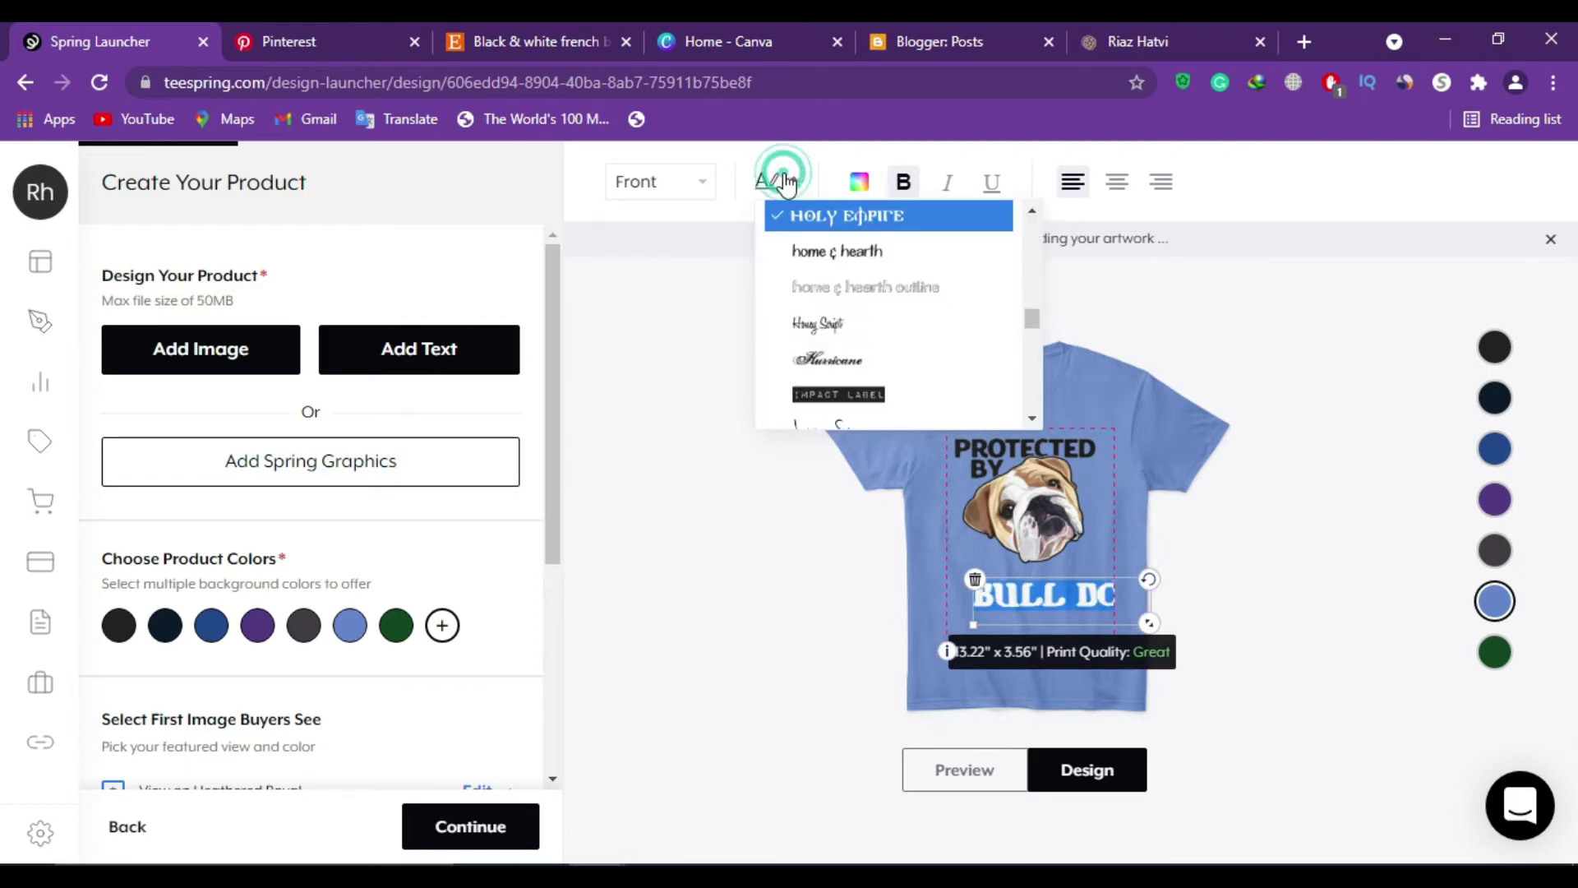
left_click(905, 341)
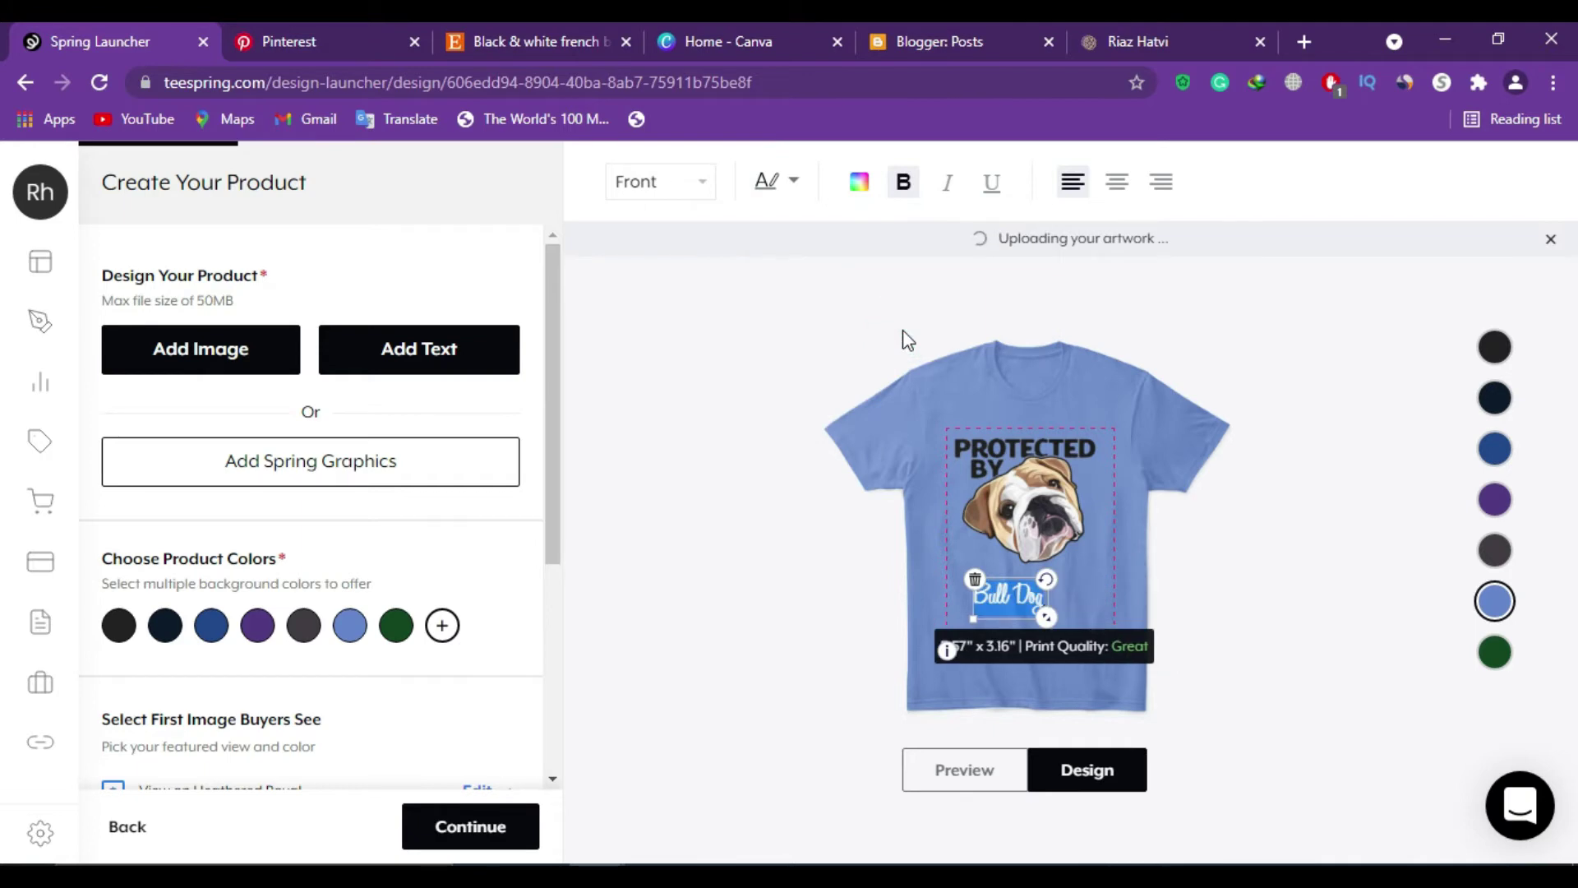
mouse_move(1044, 618)
left_mouse_down()
mouse_move(1069, 621)
mouse_move(1041, 604)
left_mouse_up()
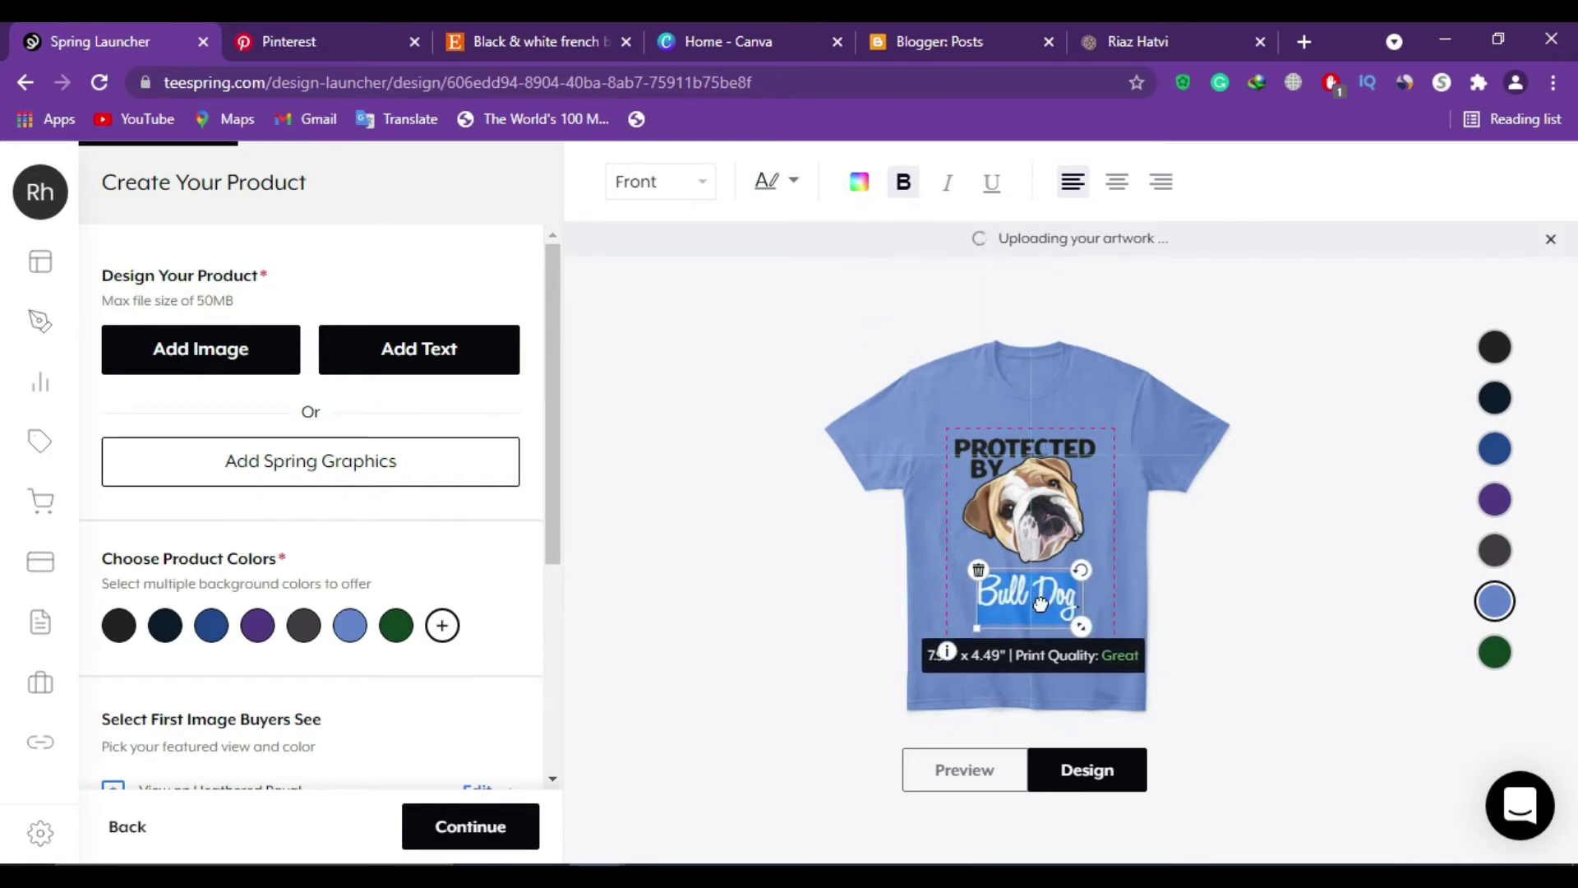
left_click(1230, 570)
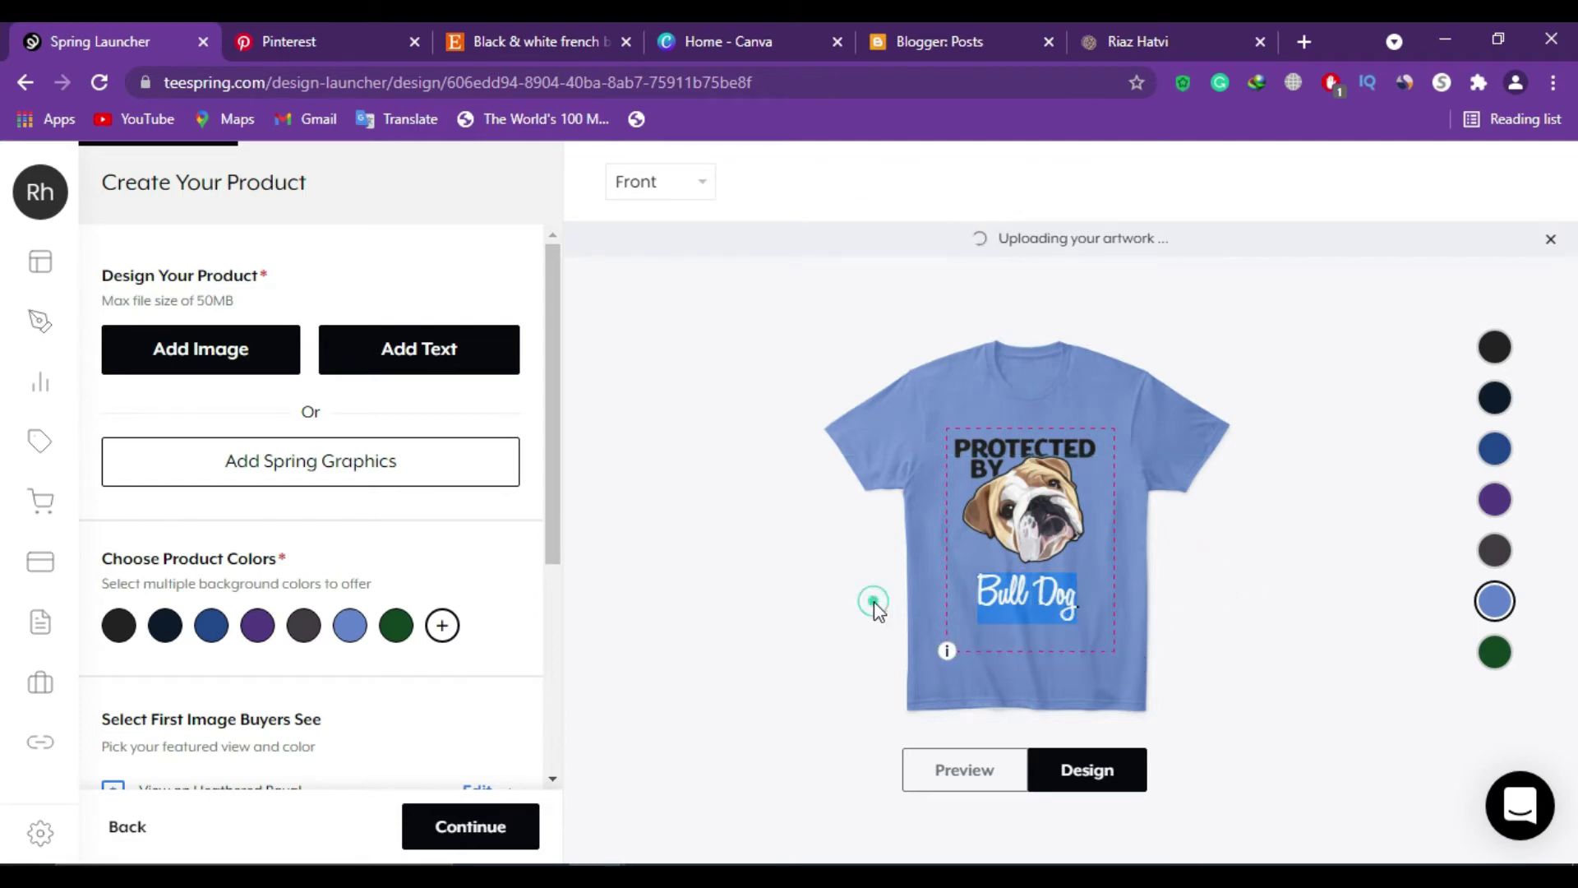
Step: Colour the front "Bull Dog" text black (000000) and deselect it
left_click(1050, 625)
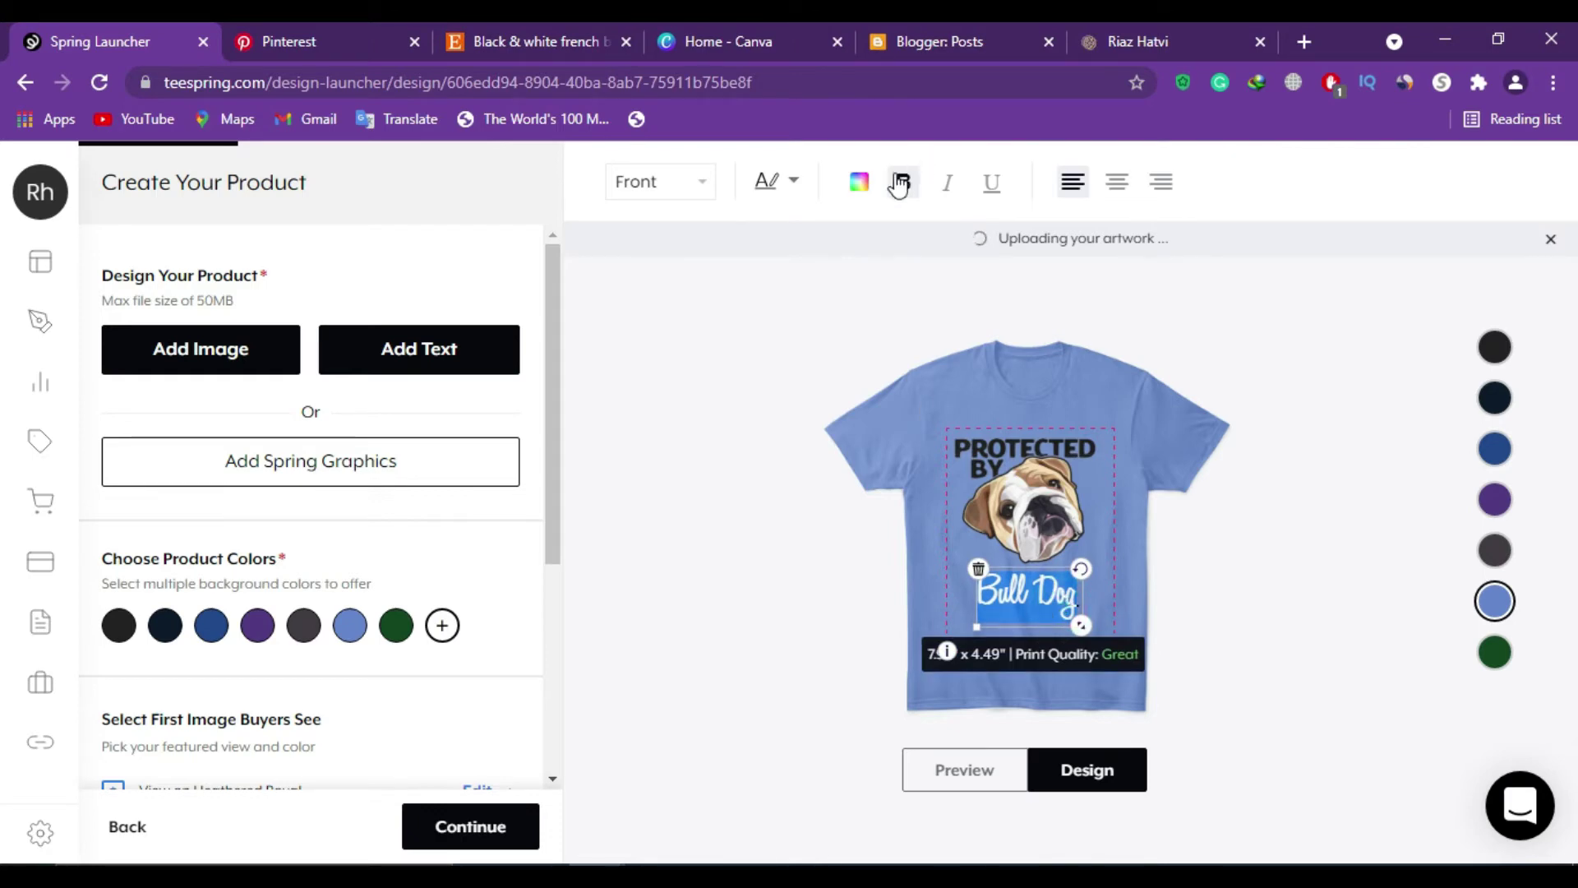
left_click(857, 187)
left_click(929, 311)
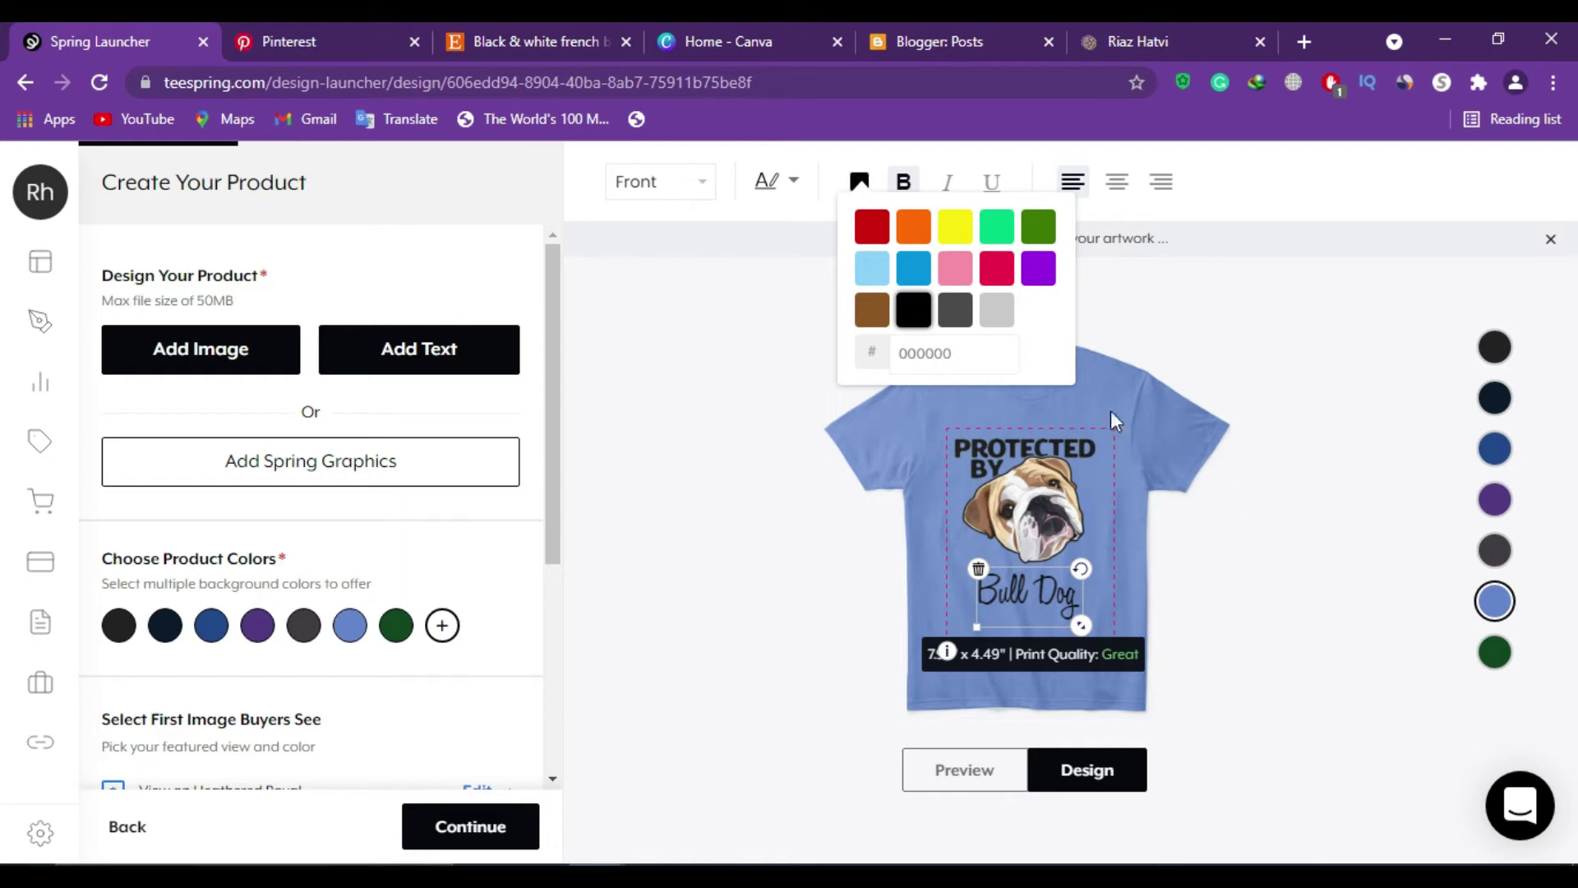
left_click(1324, 574)
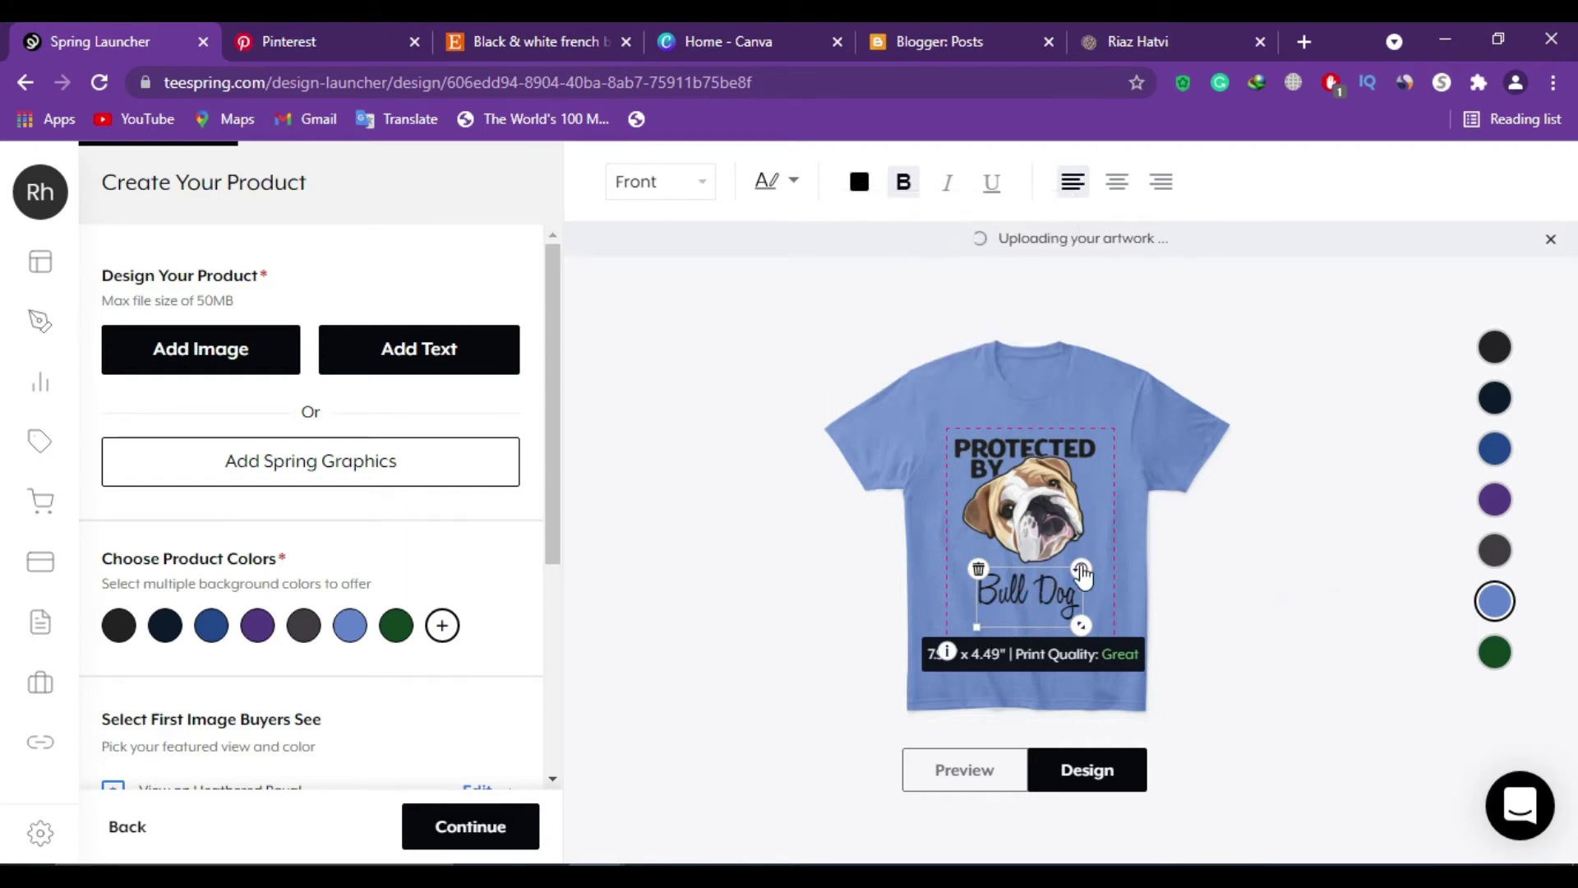
left_click(706, 493)
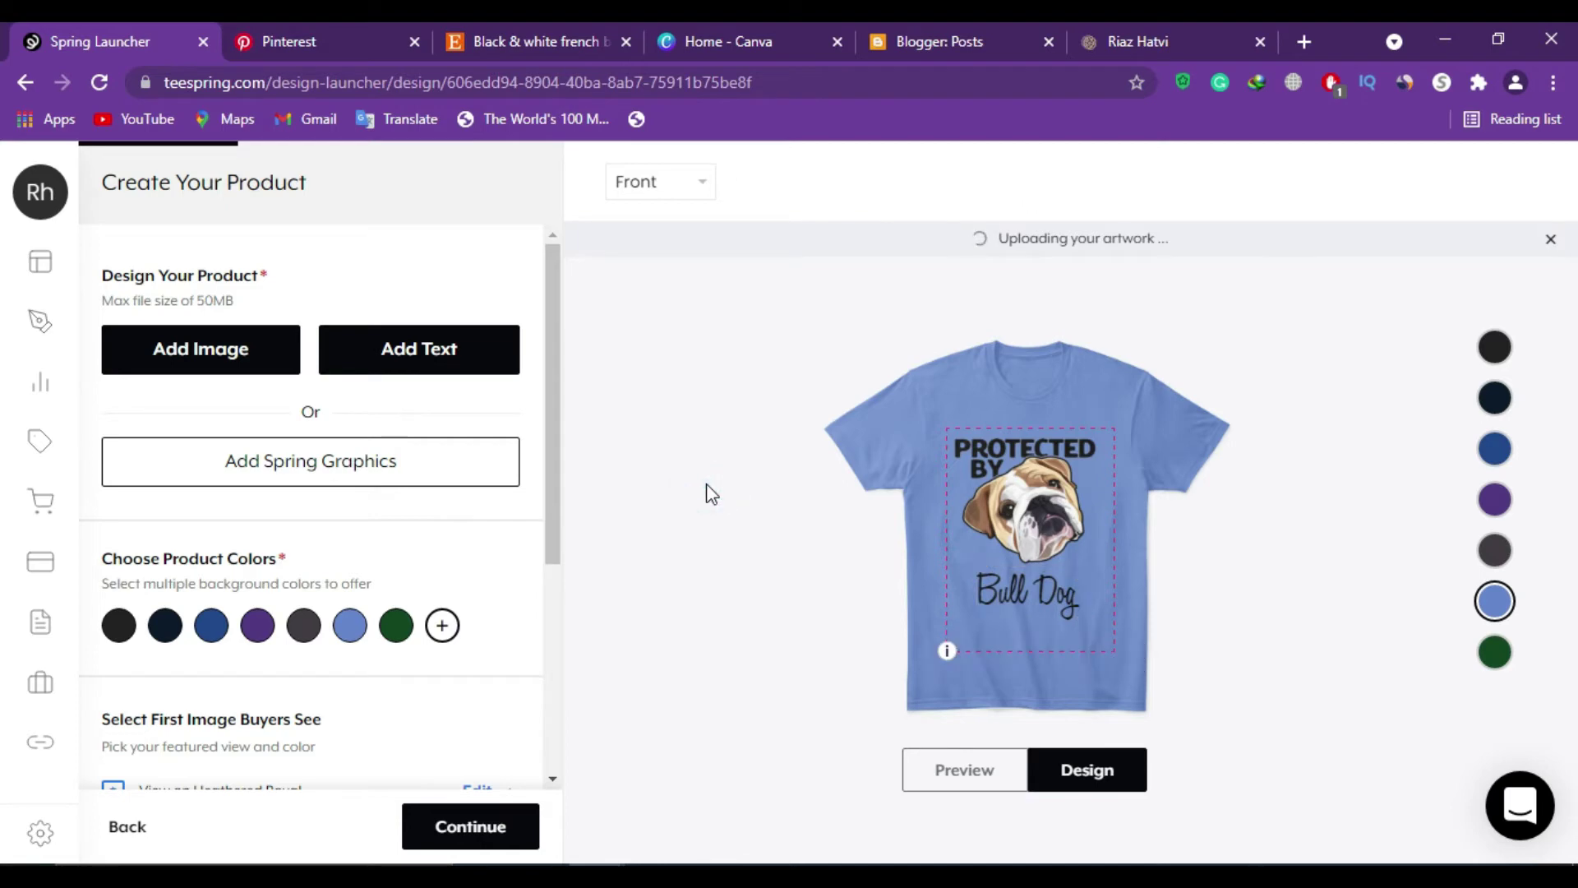
Step: Switch to the shirt's back and add the text "Bull Dog" near the top, sized about 9.09" x 2.65"
left_click(675, 195)
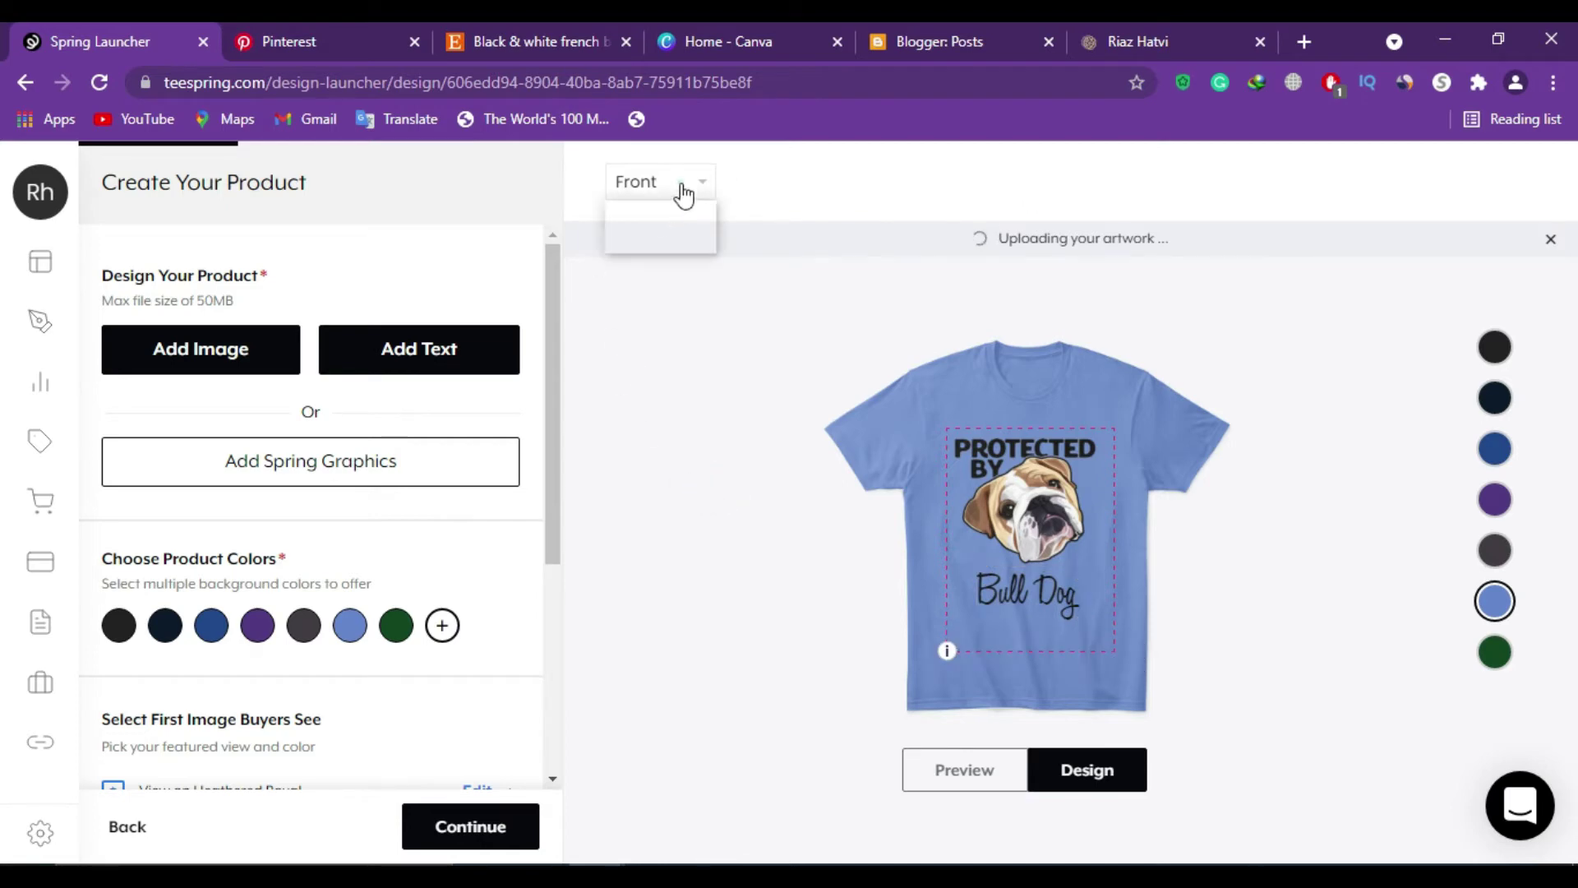
left_click(656, 239)
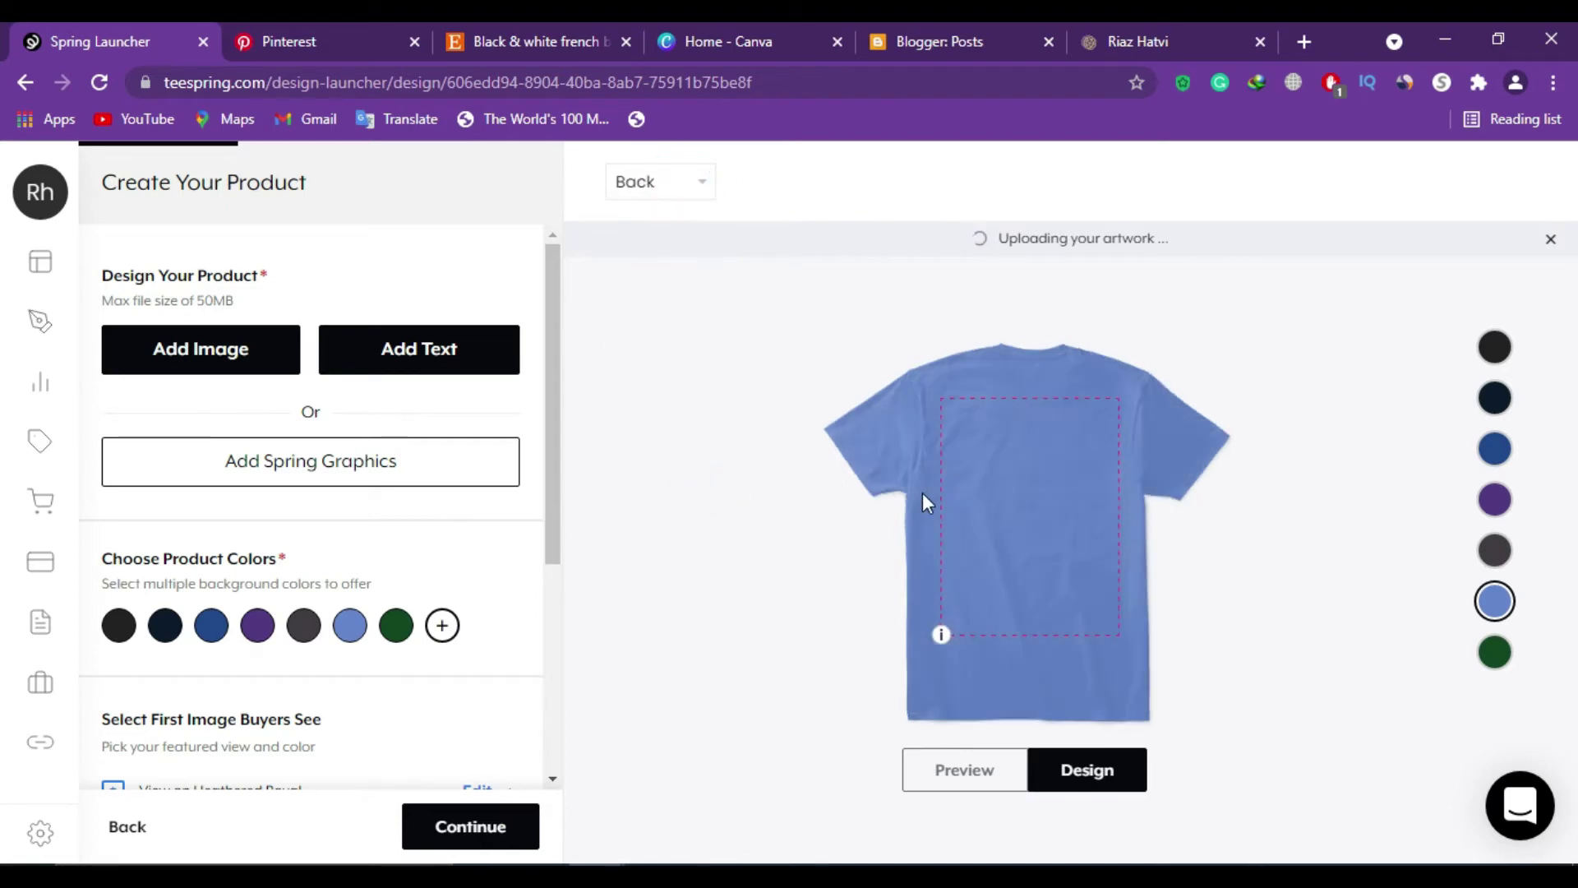
left_click(396, 352)
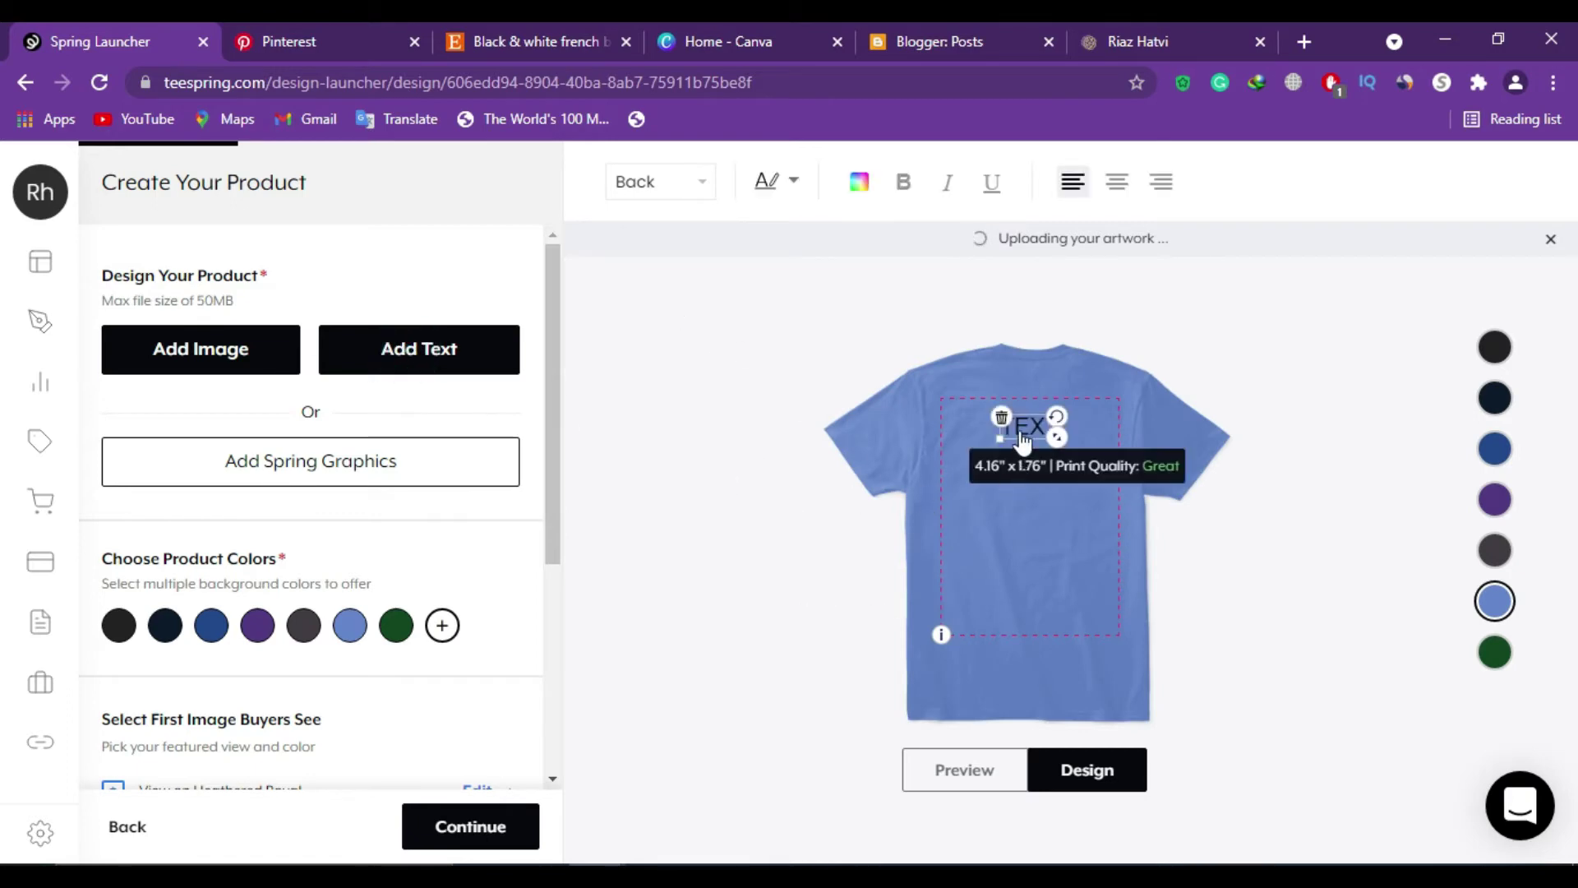
type("Bull Do")
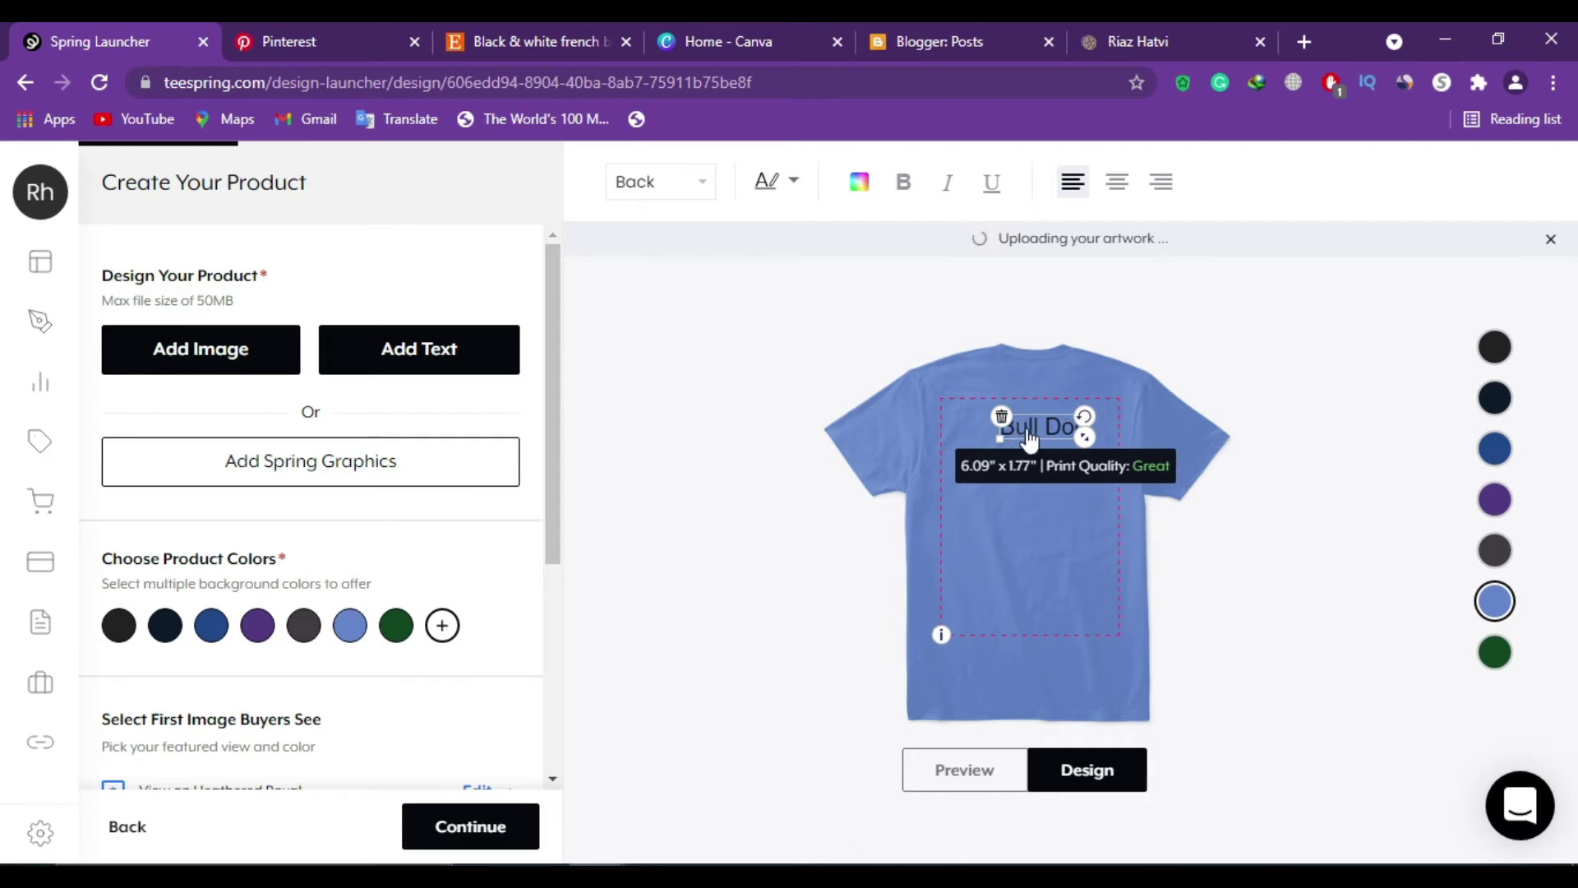
left_click_drag(1087, 439, 1040, 440)
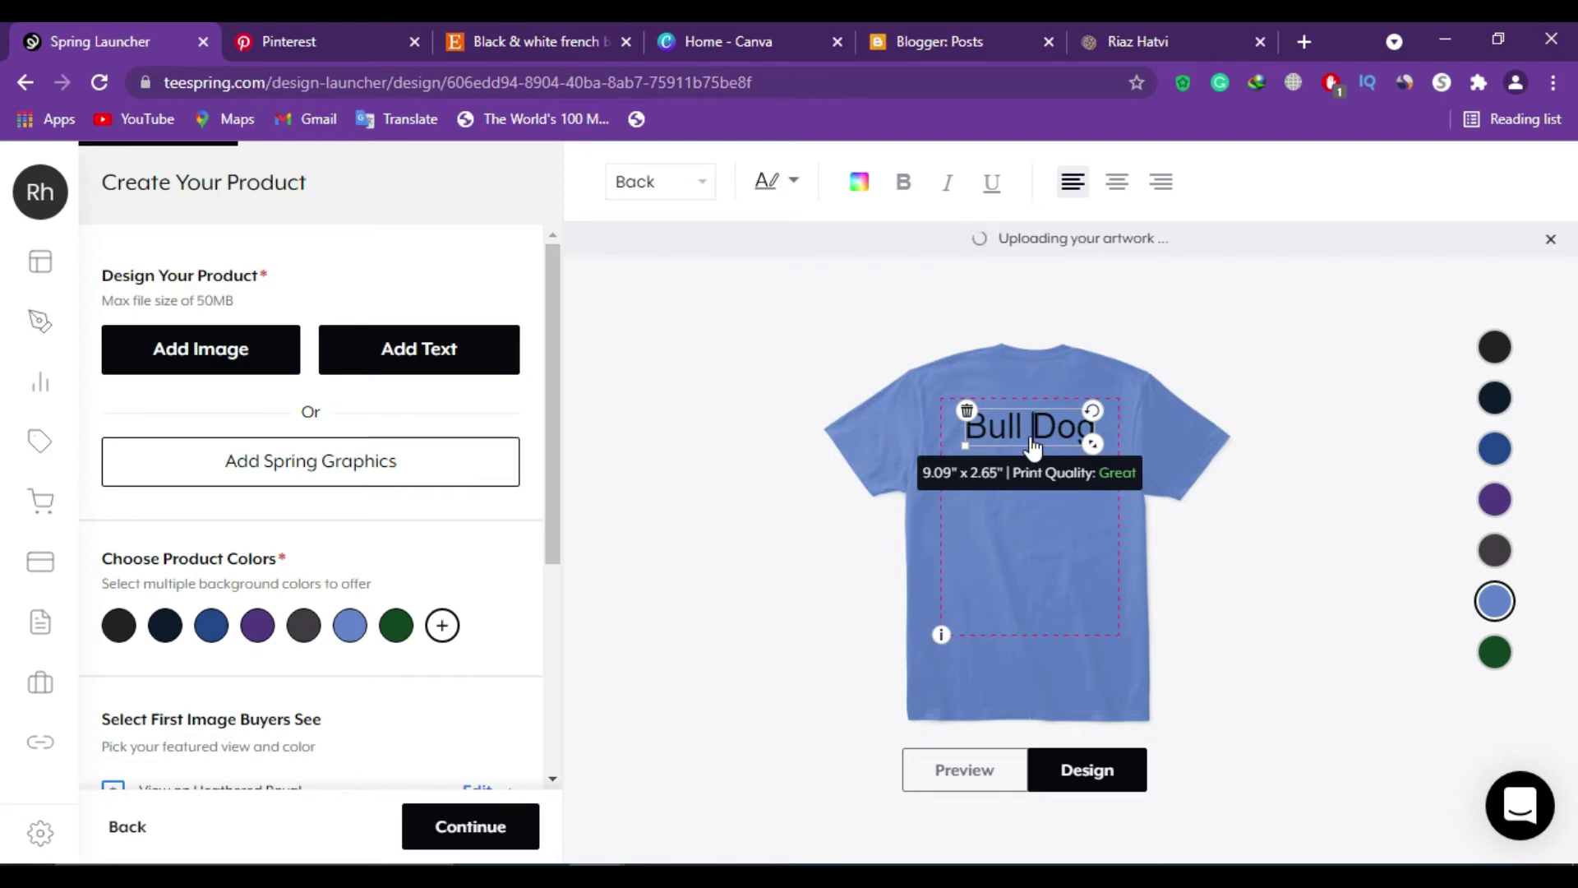
Step: Set the back "Bull Dog" text in a thin handwritten script font and enlarge it to about 8.30" x 5.08"
key("ctrl+a")
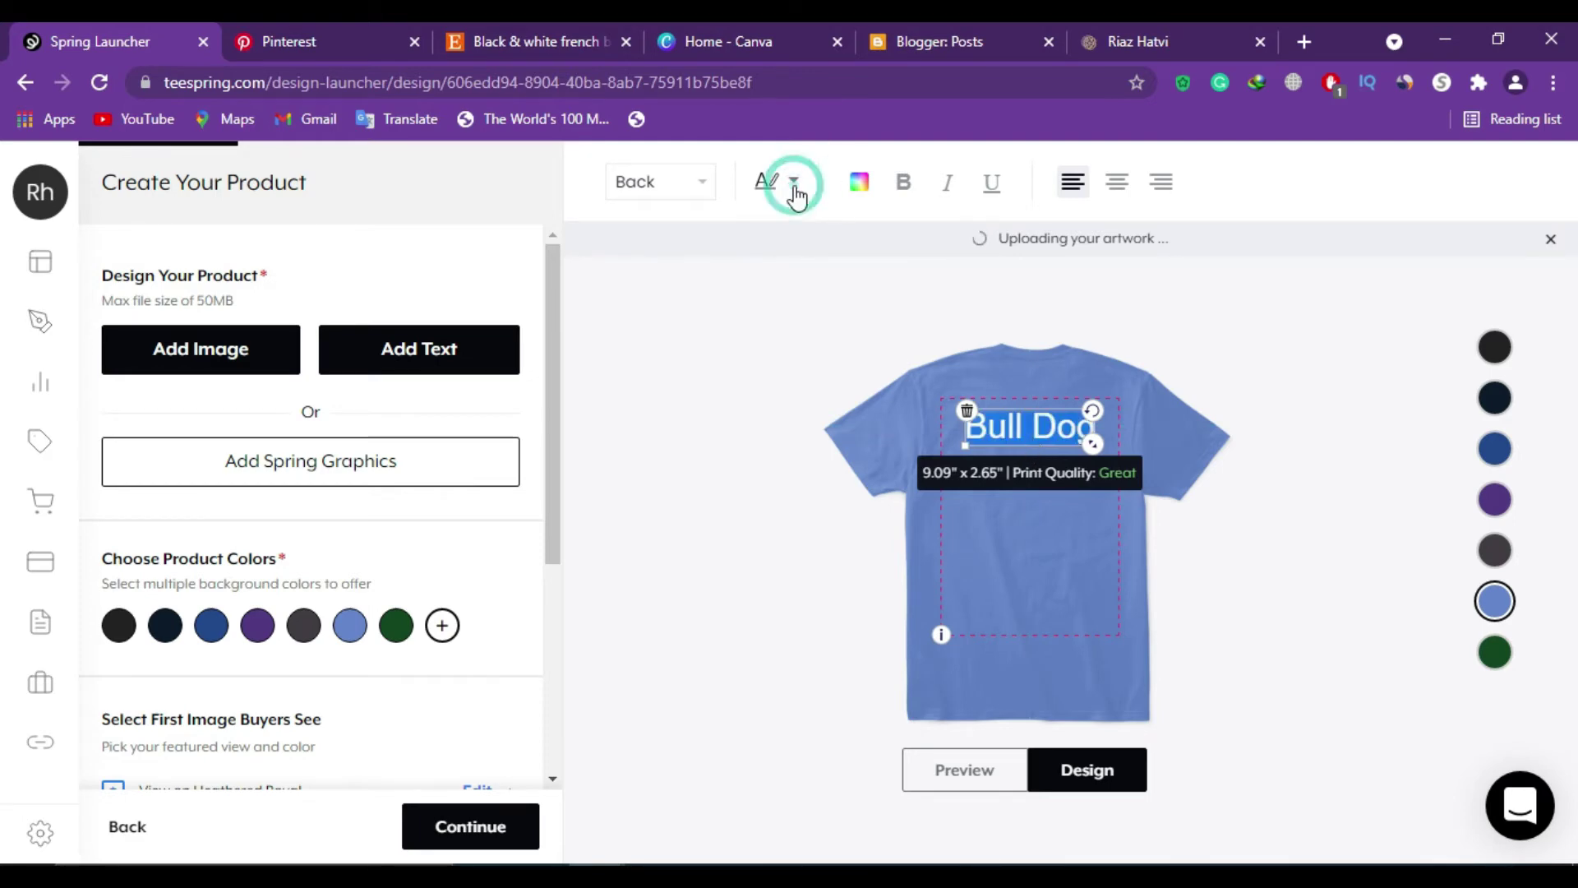
left_click(793, 182)
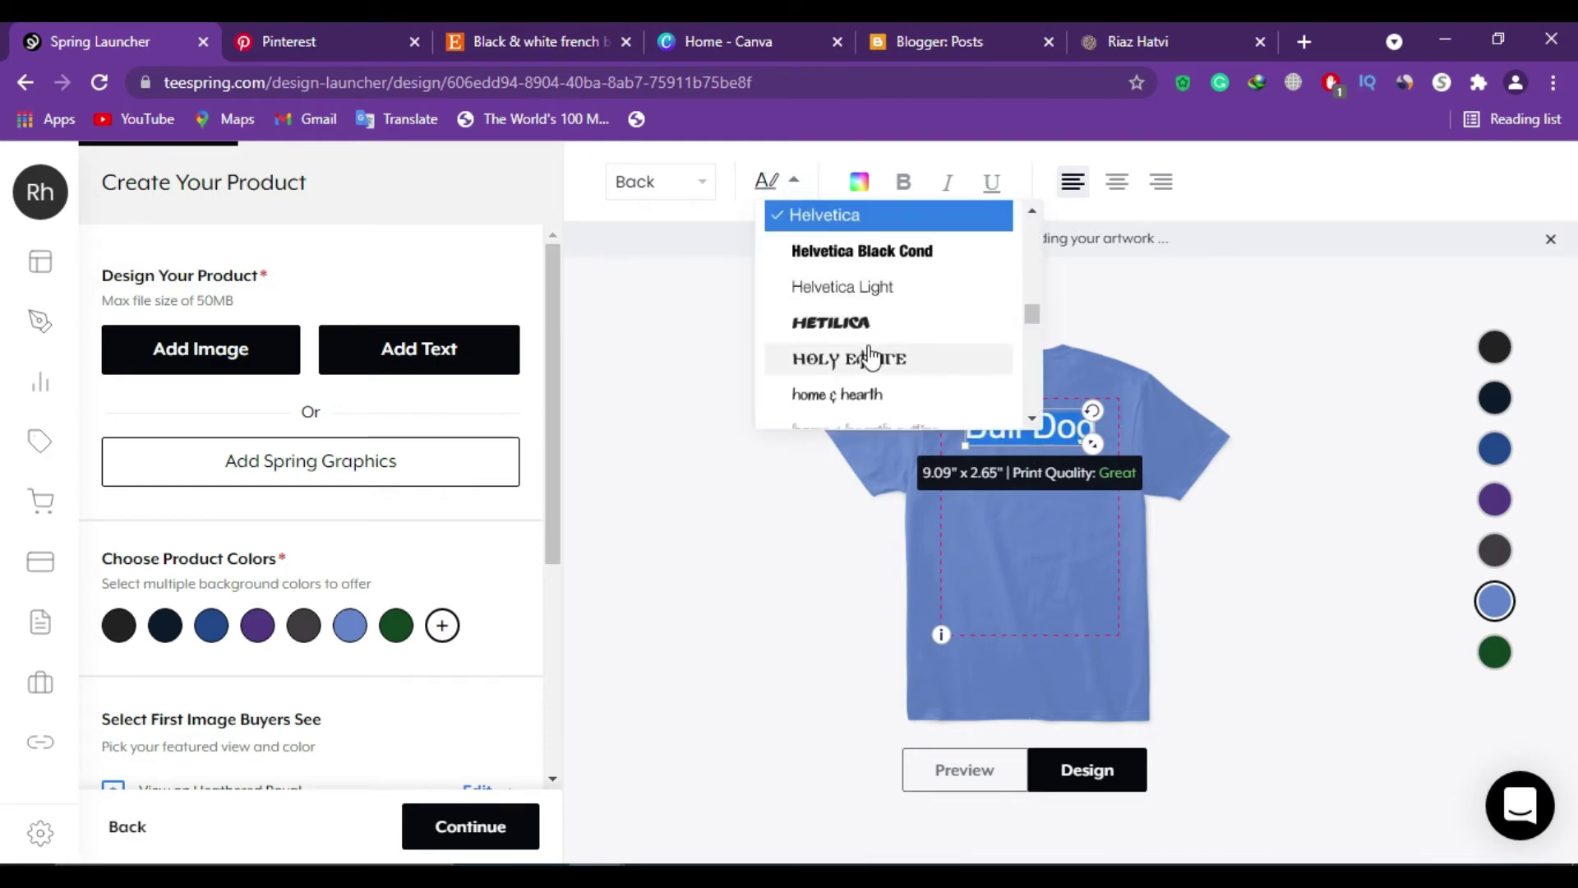
left_click(888, 398)
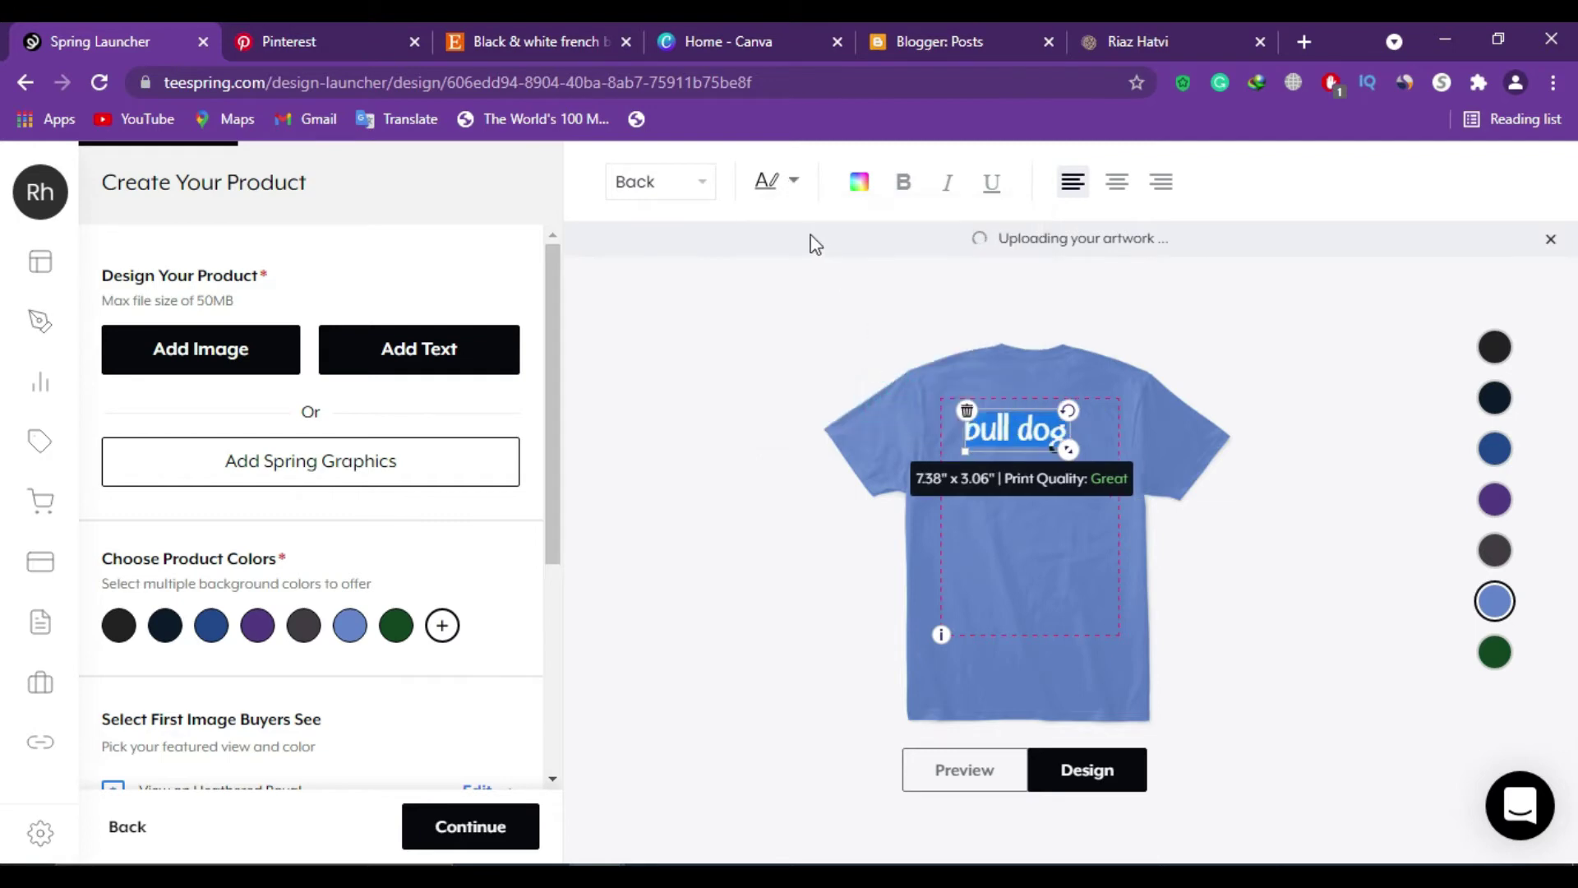
left_click(794, 182)
left_click(865, 398)
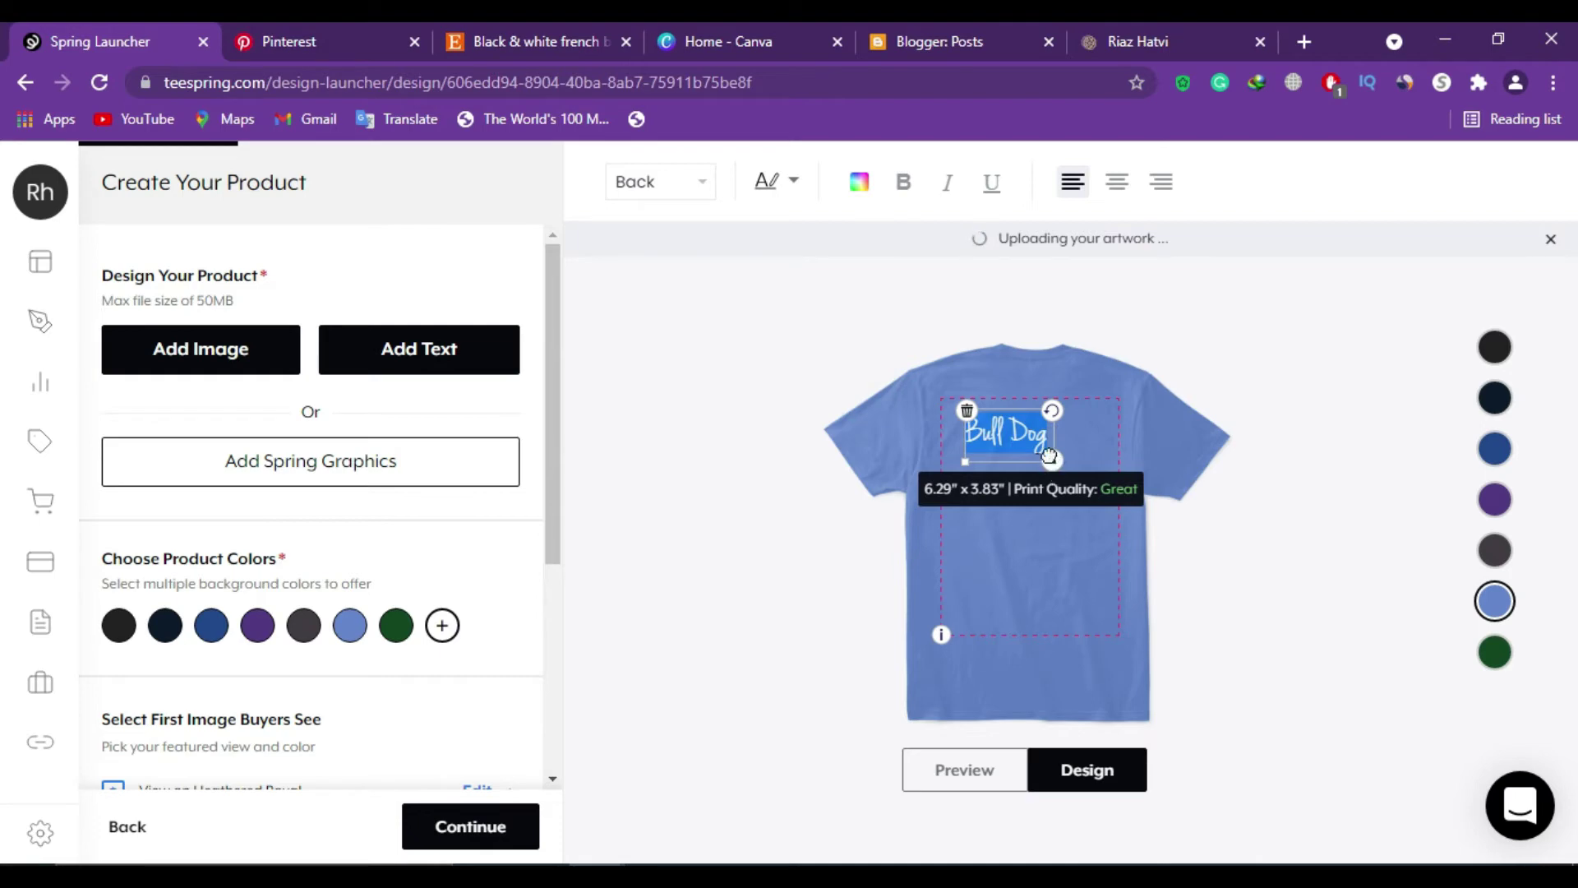
mouse_move(1051, 461)
left_mouse_down()
mouse_move(1080, 474)
mouse_move(1031, 450)
mouse_move(1047, 451)
left_mouse_up()
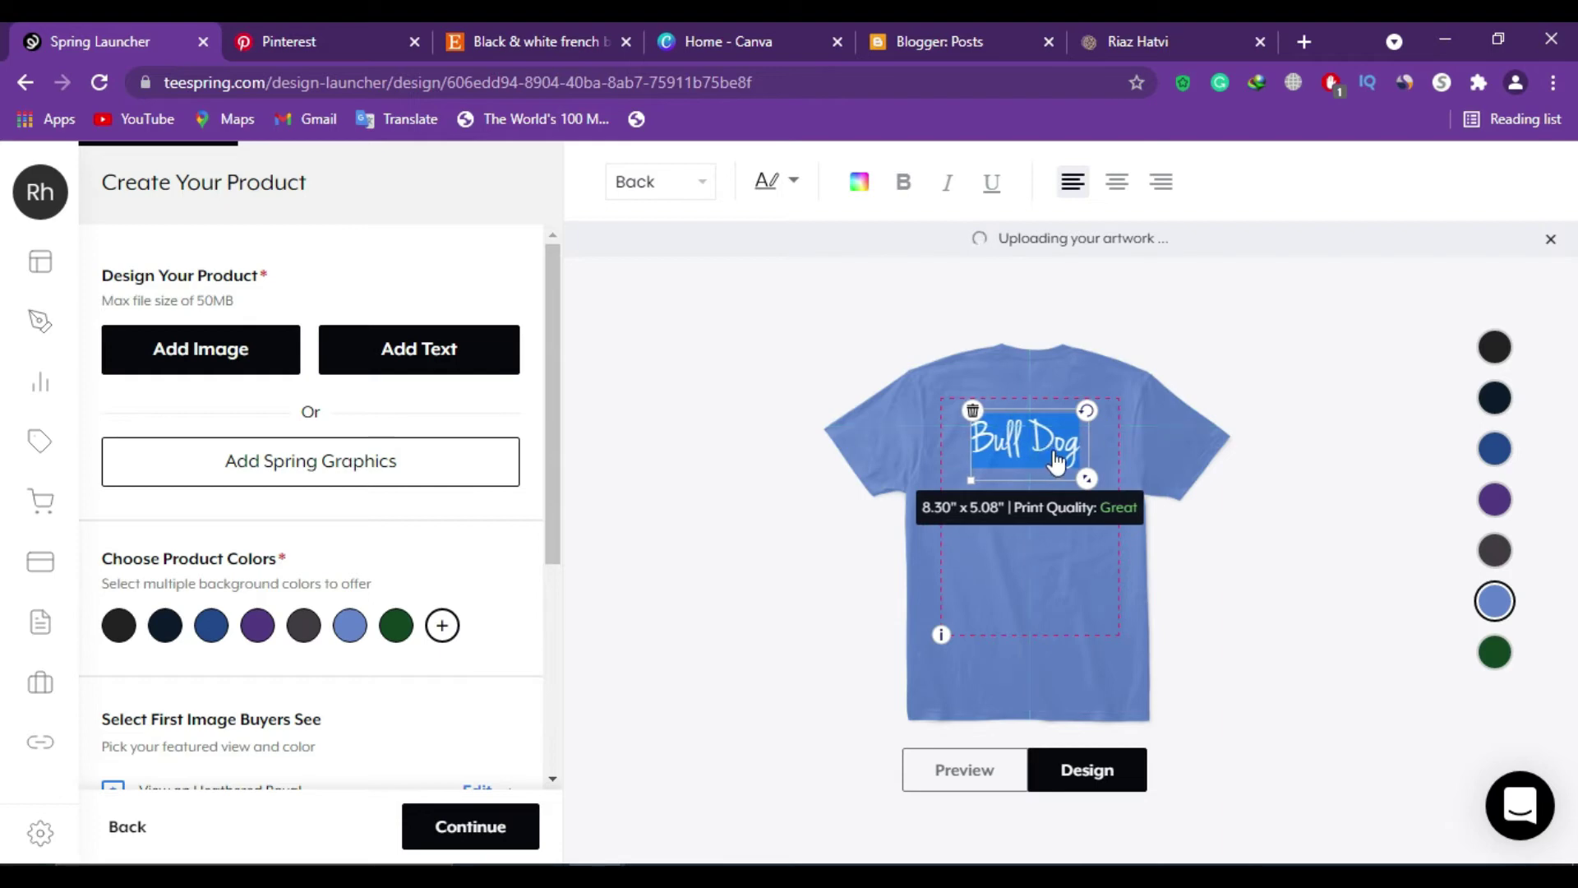
left_click(1128, 452)
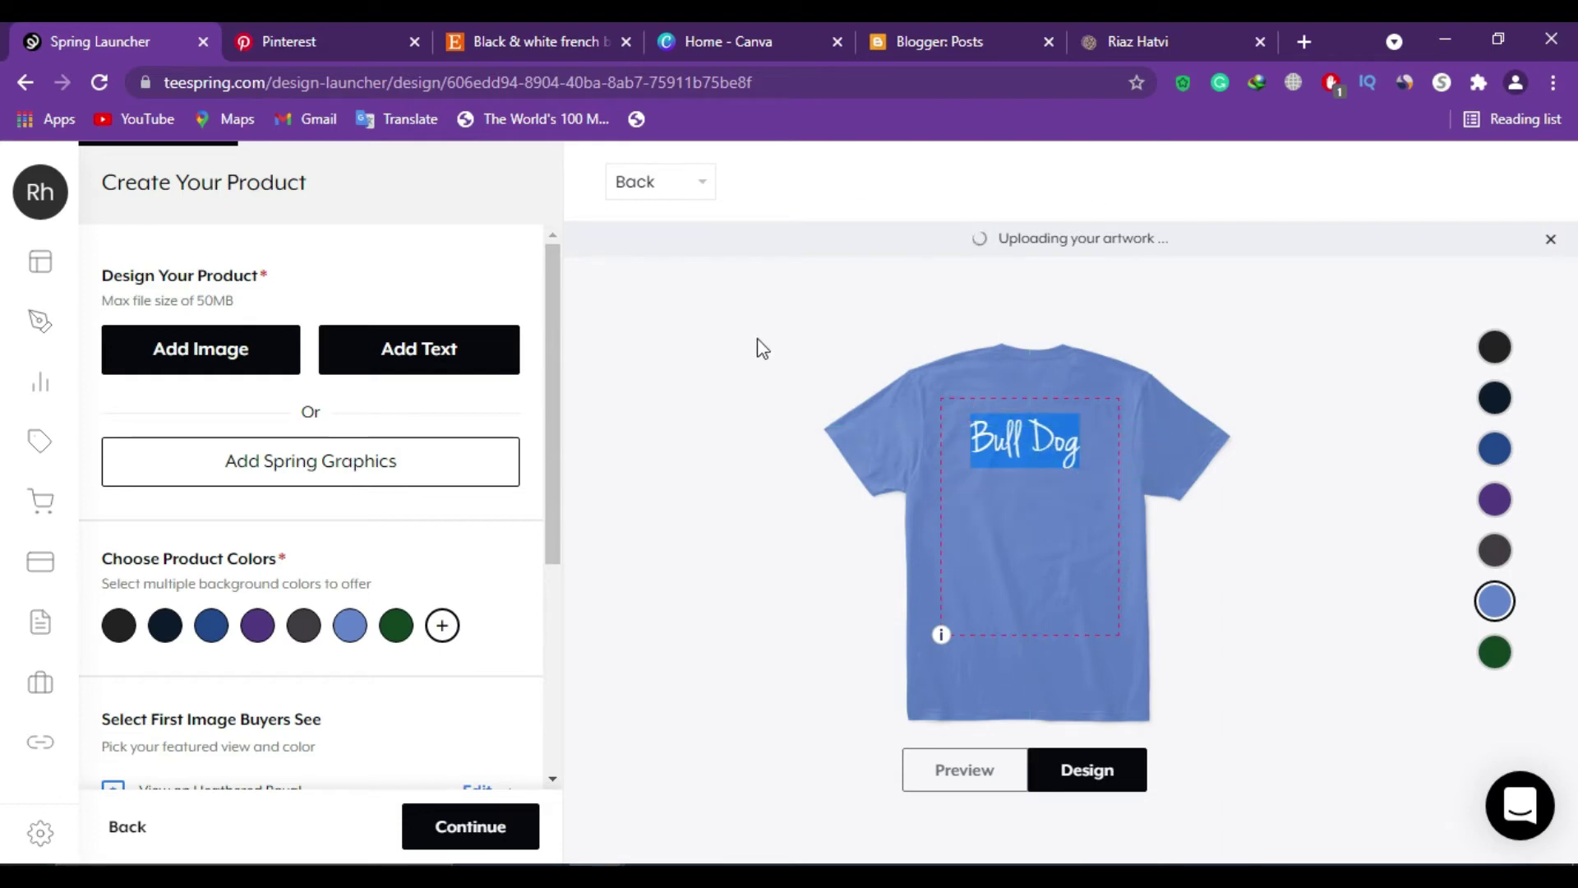
Step: Make the "Bull Dog" text on the shirt's back bold and colour it black
double_click(1043, 457)
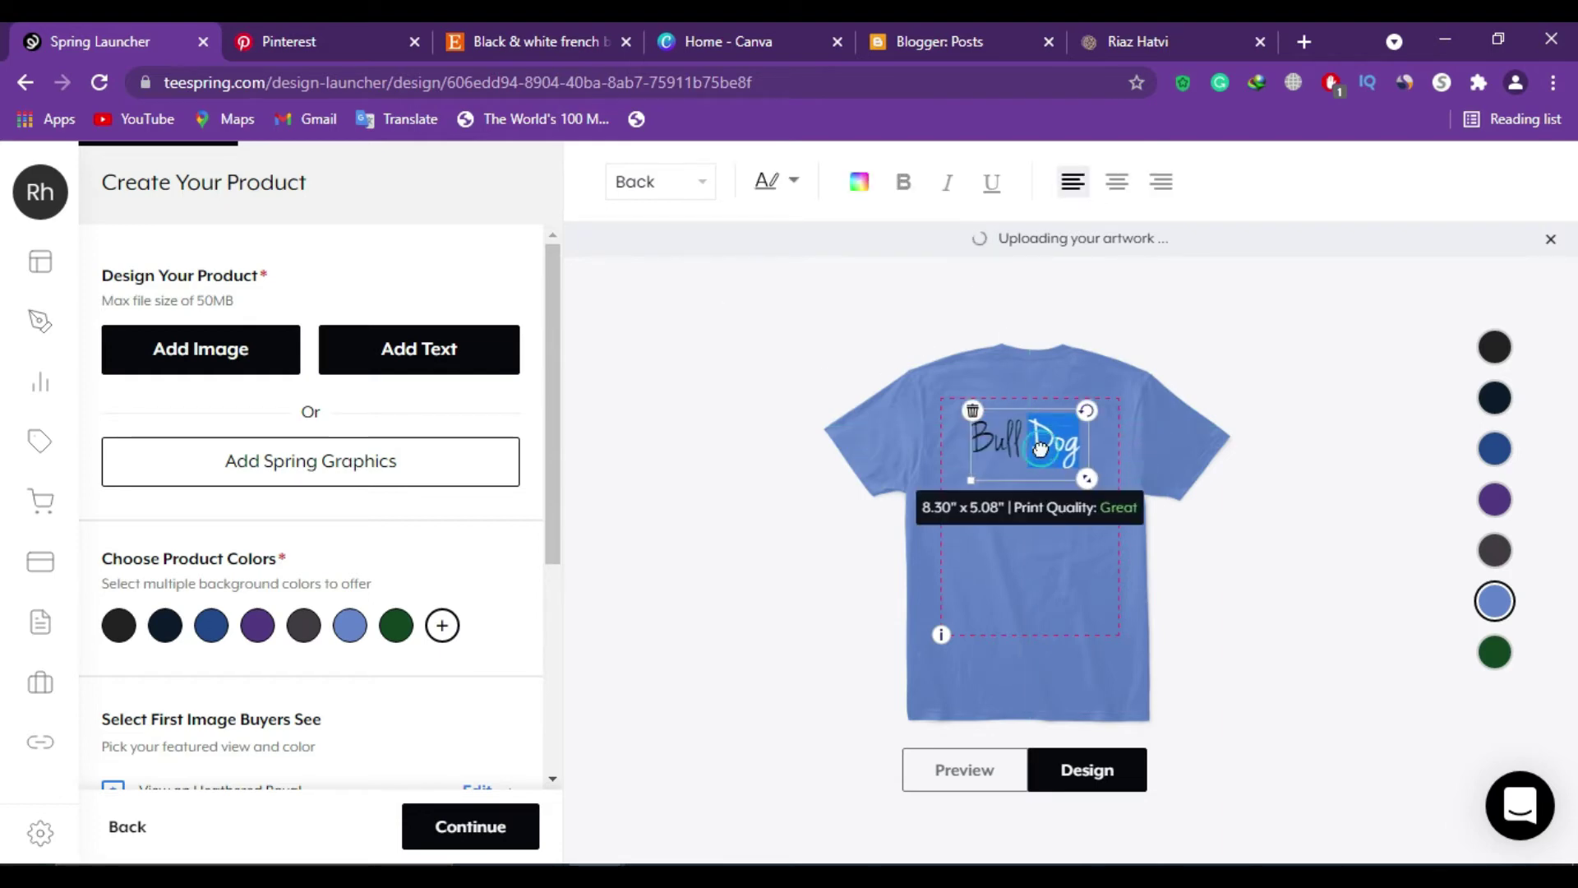
triple_click(1001, 460)
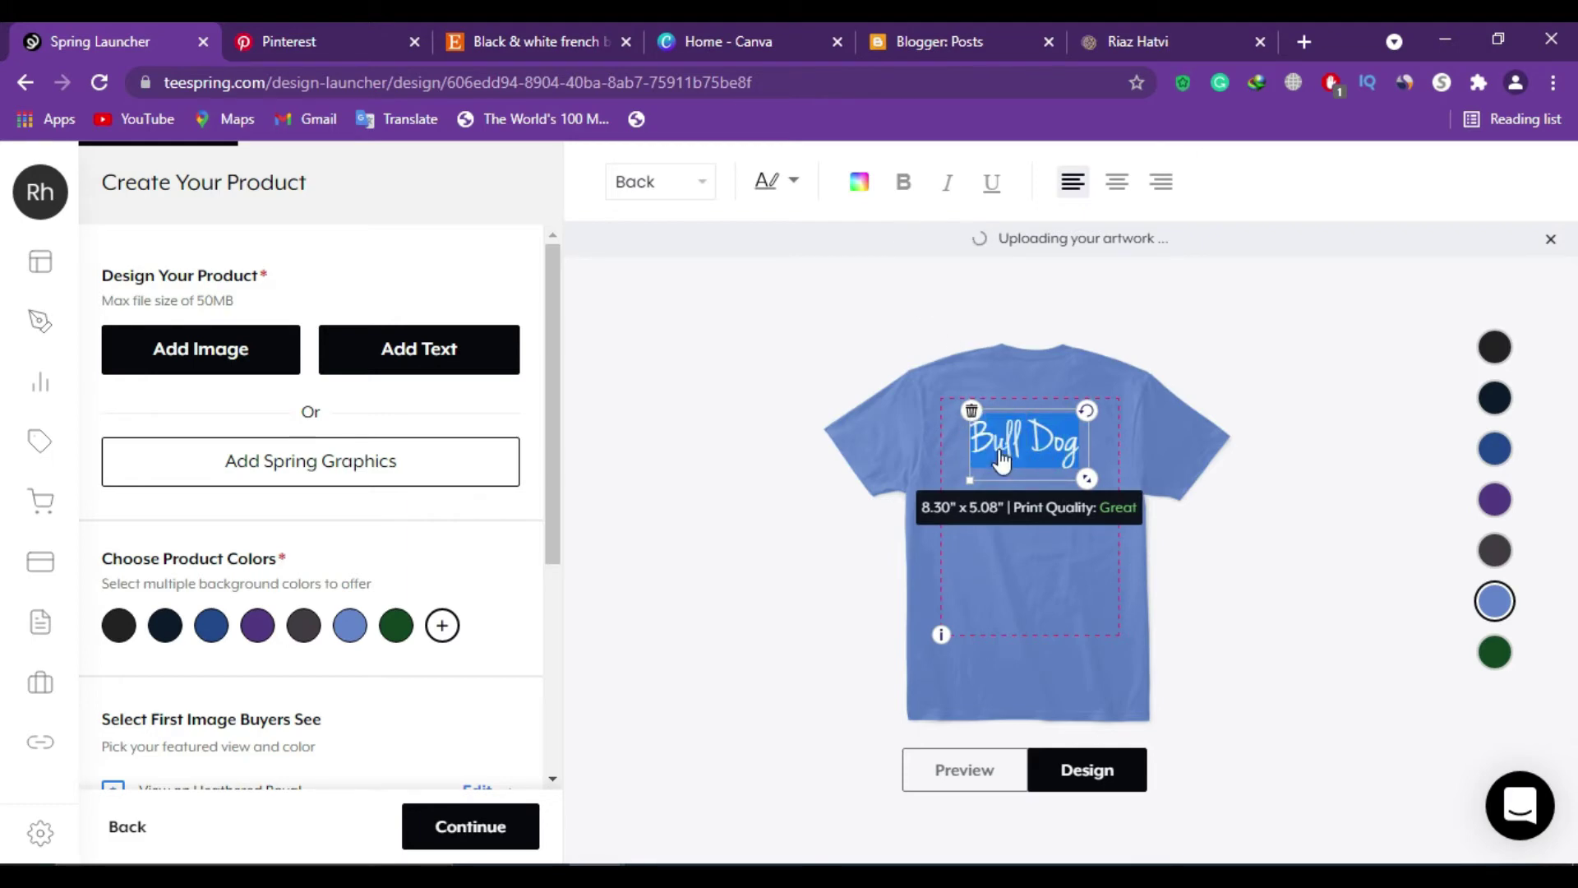
left_click(904, 184)
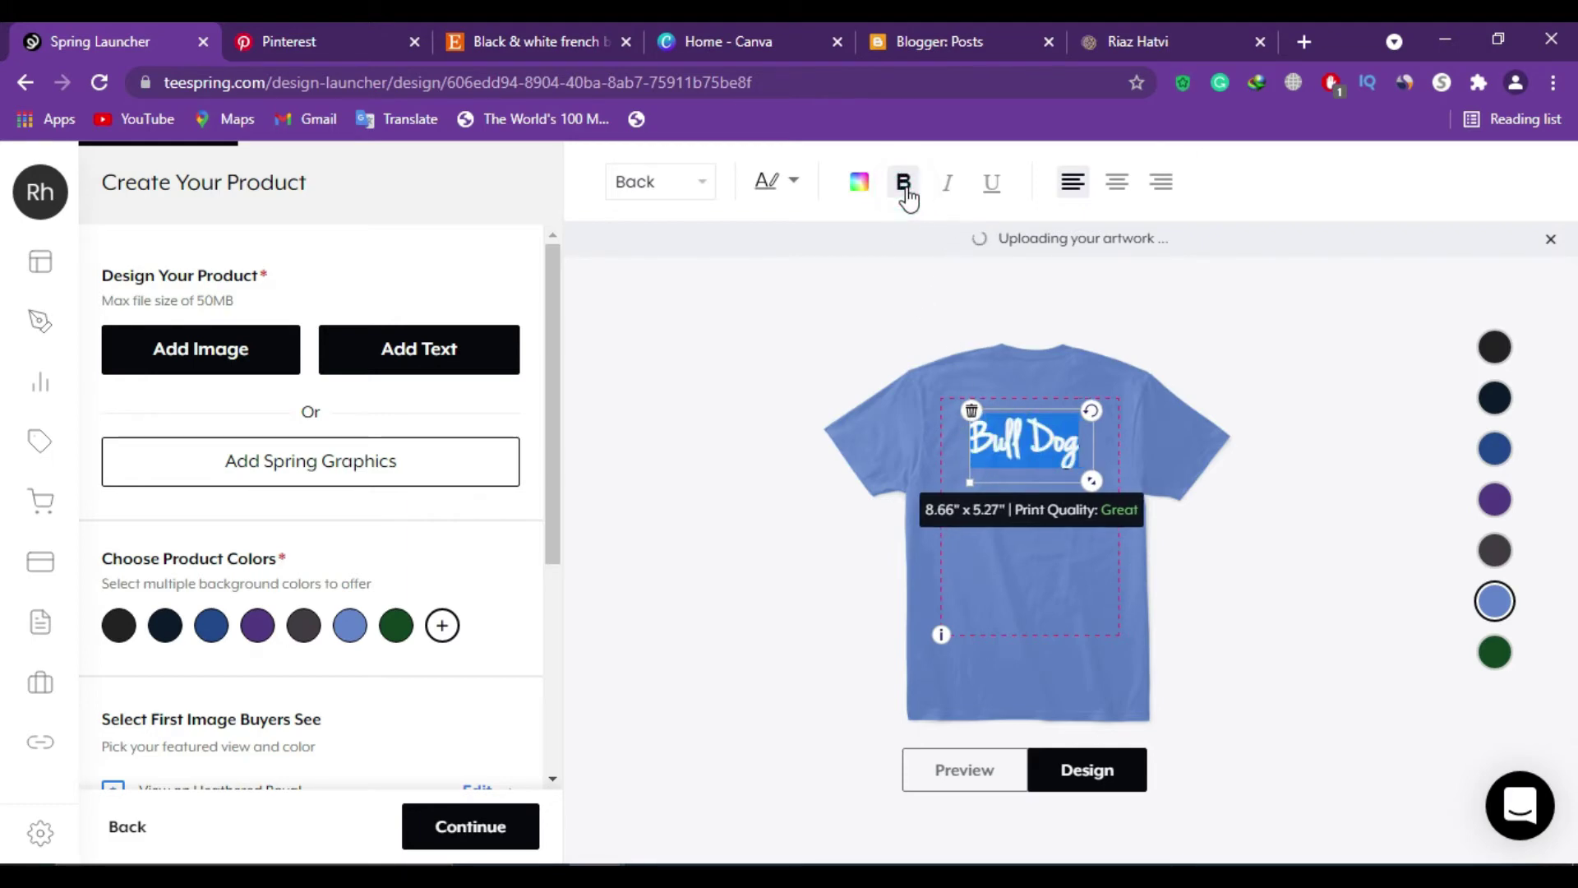
left_click(859, 183)
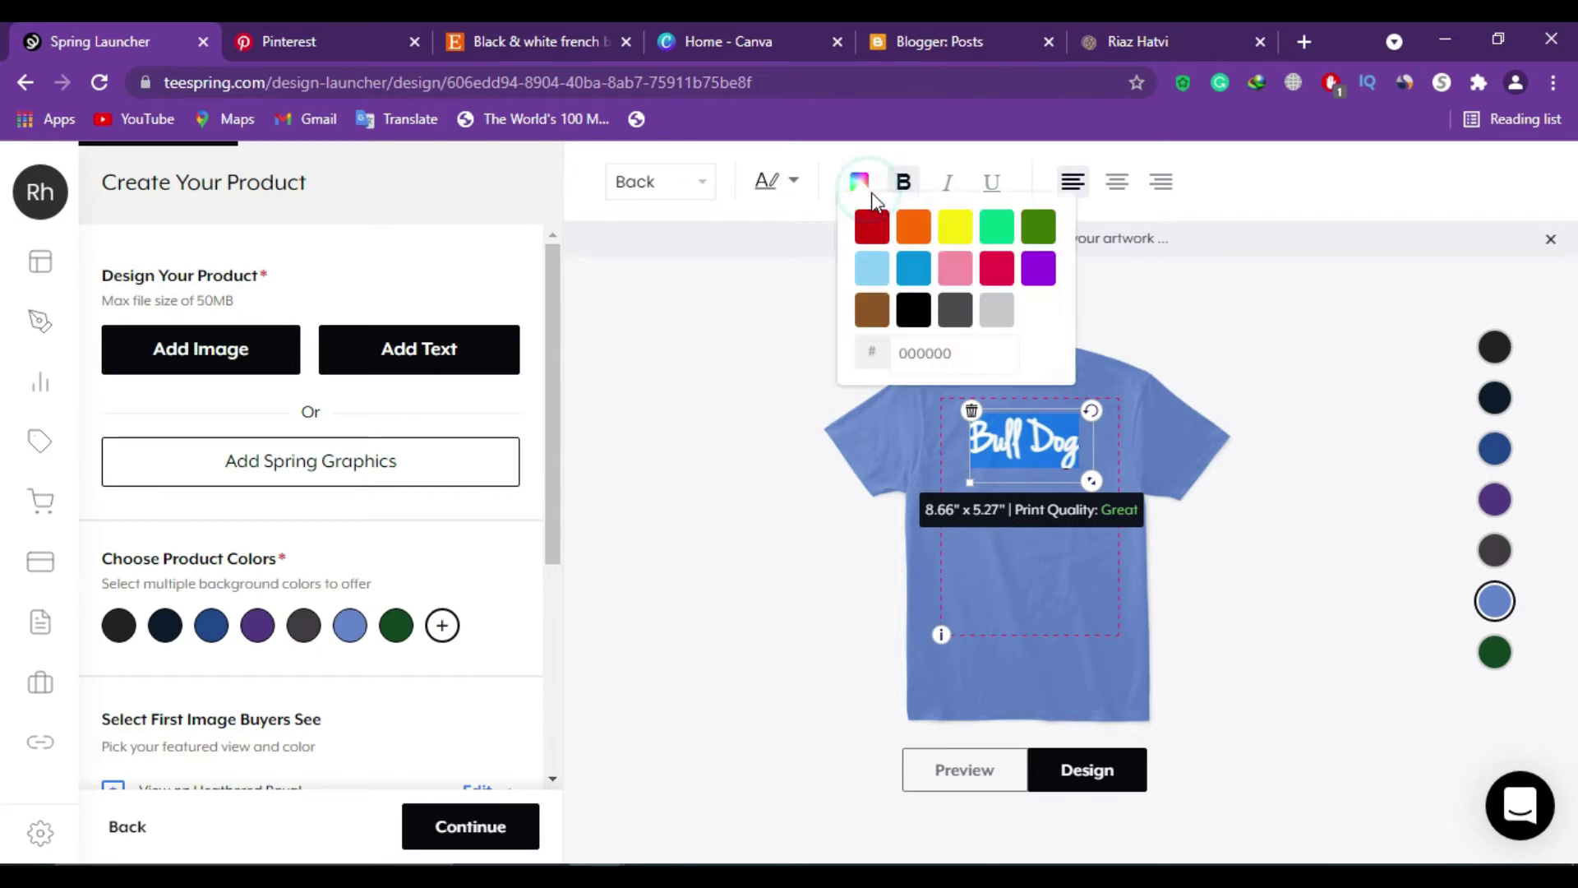
left_click(914, 313)
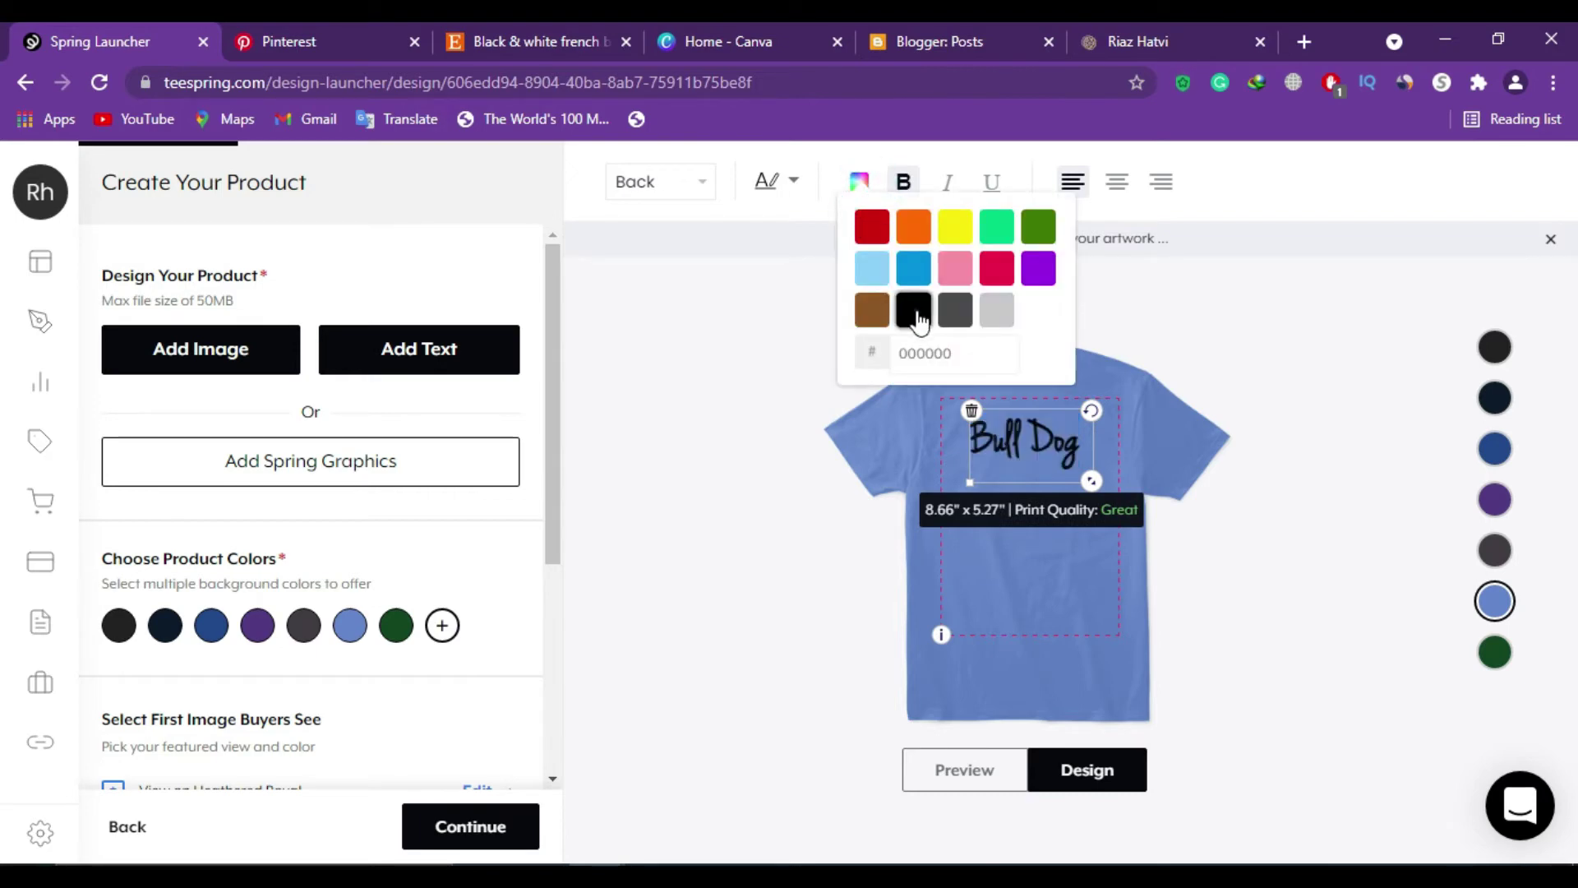
left_click(1329, 581)
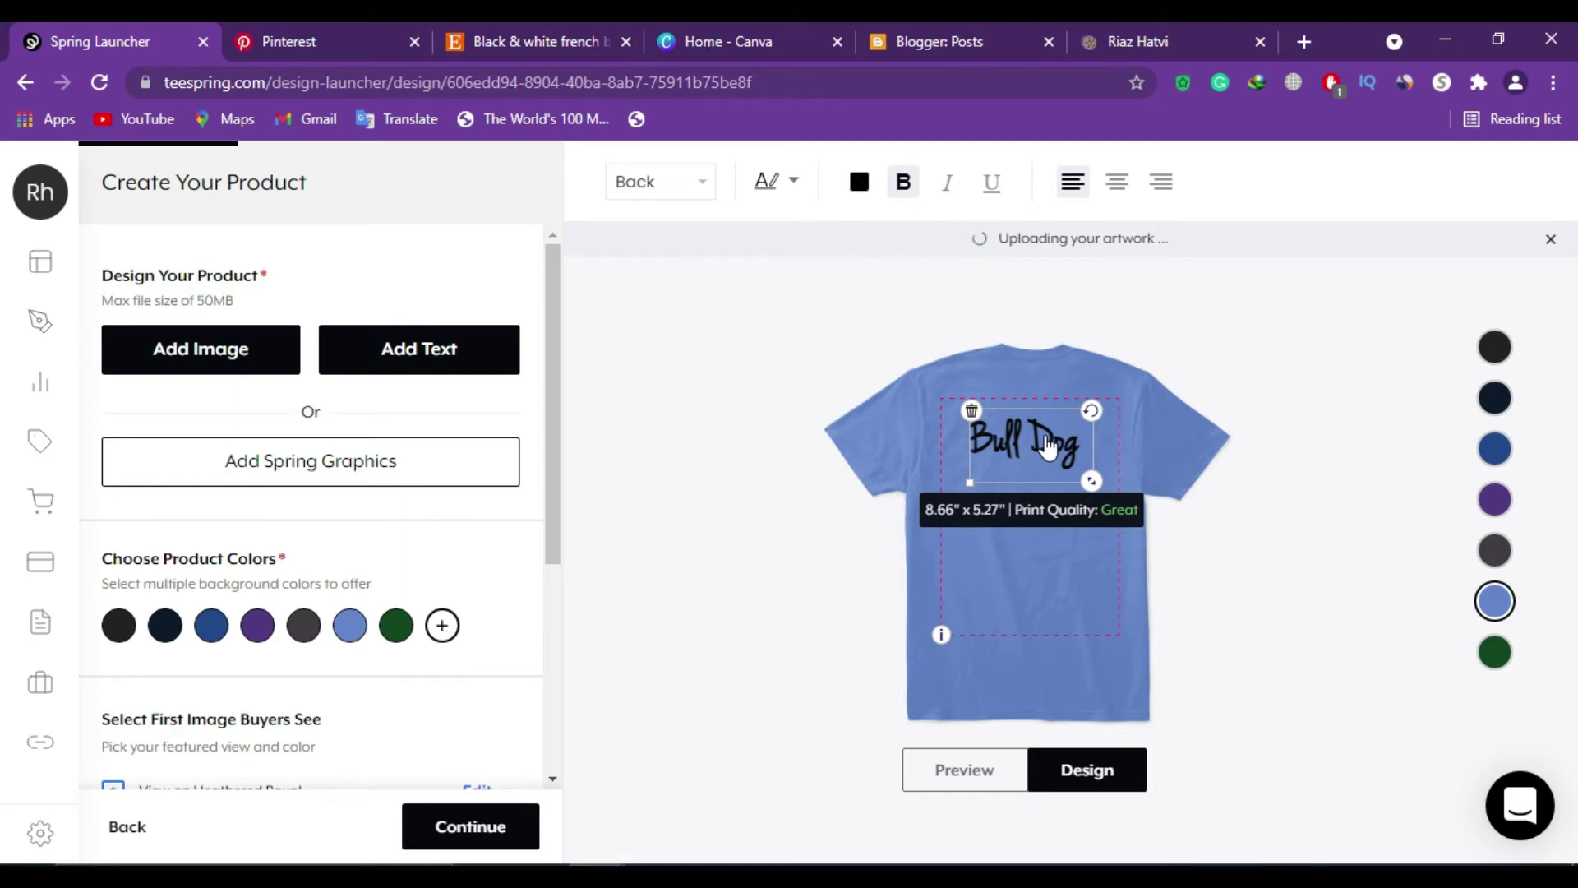
Step: Change the colour of the whole back "Bull Dog" text to white (ffffff)
double_click(1048, 447)
key("ctrl+a")
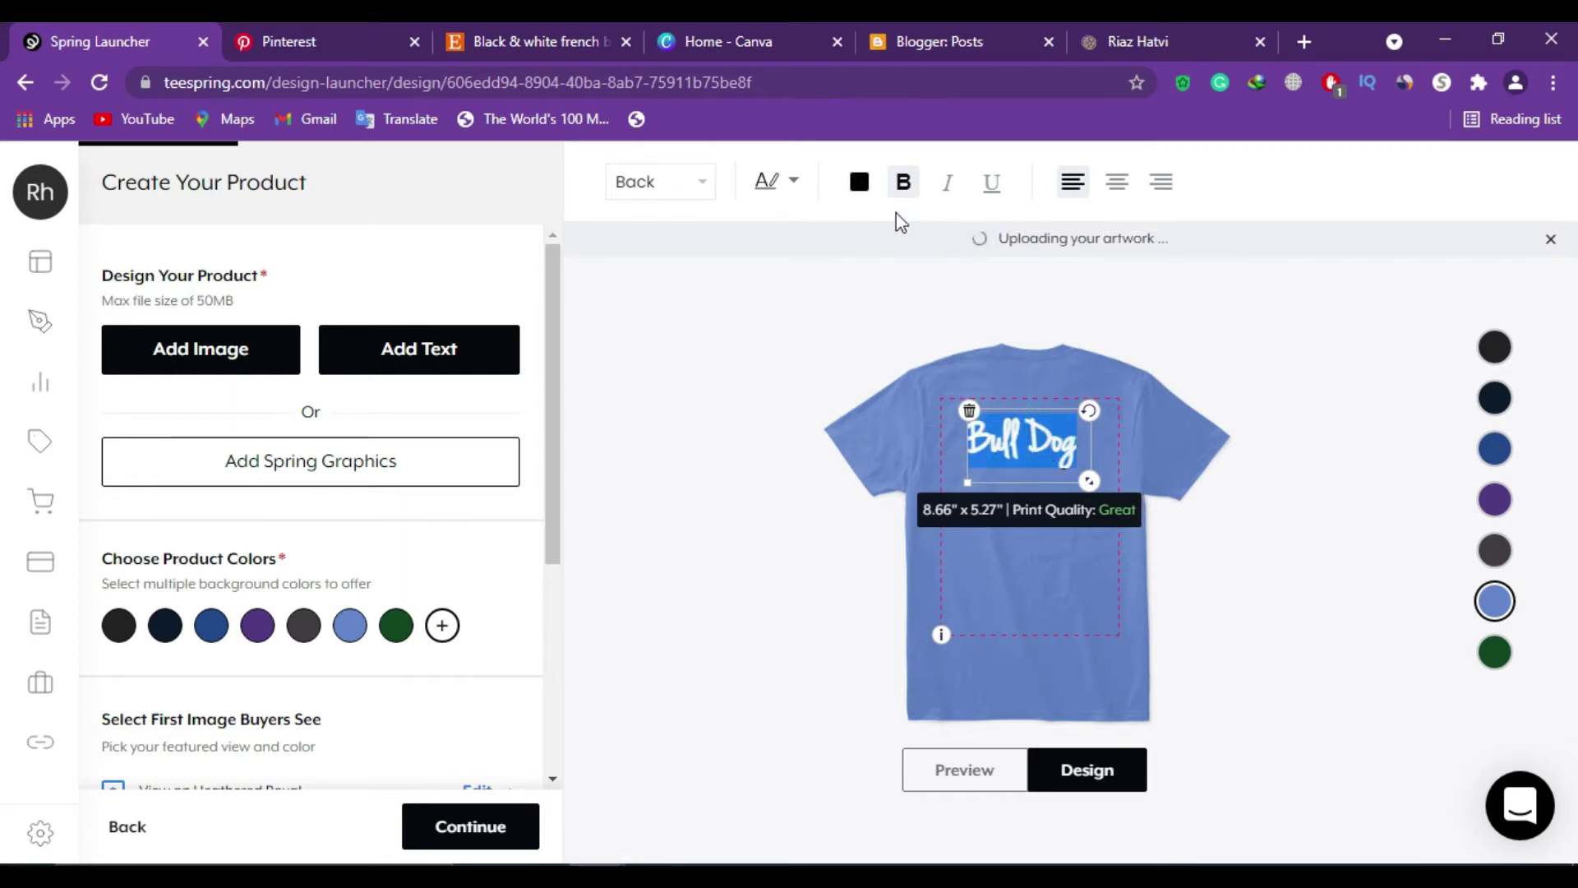
left_click(859, 183)
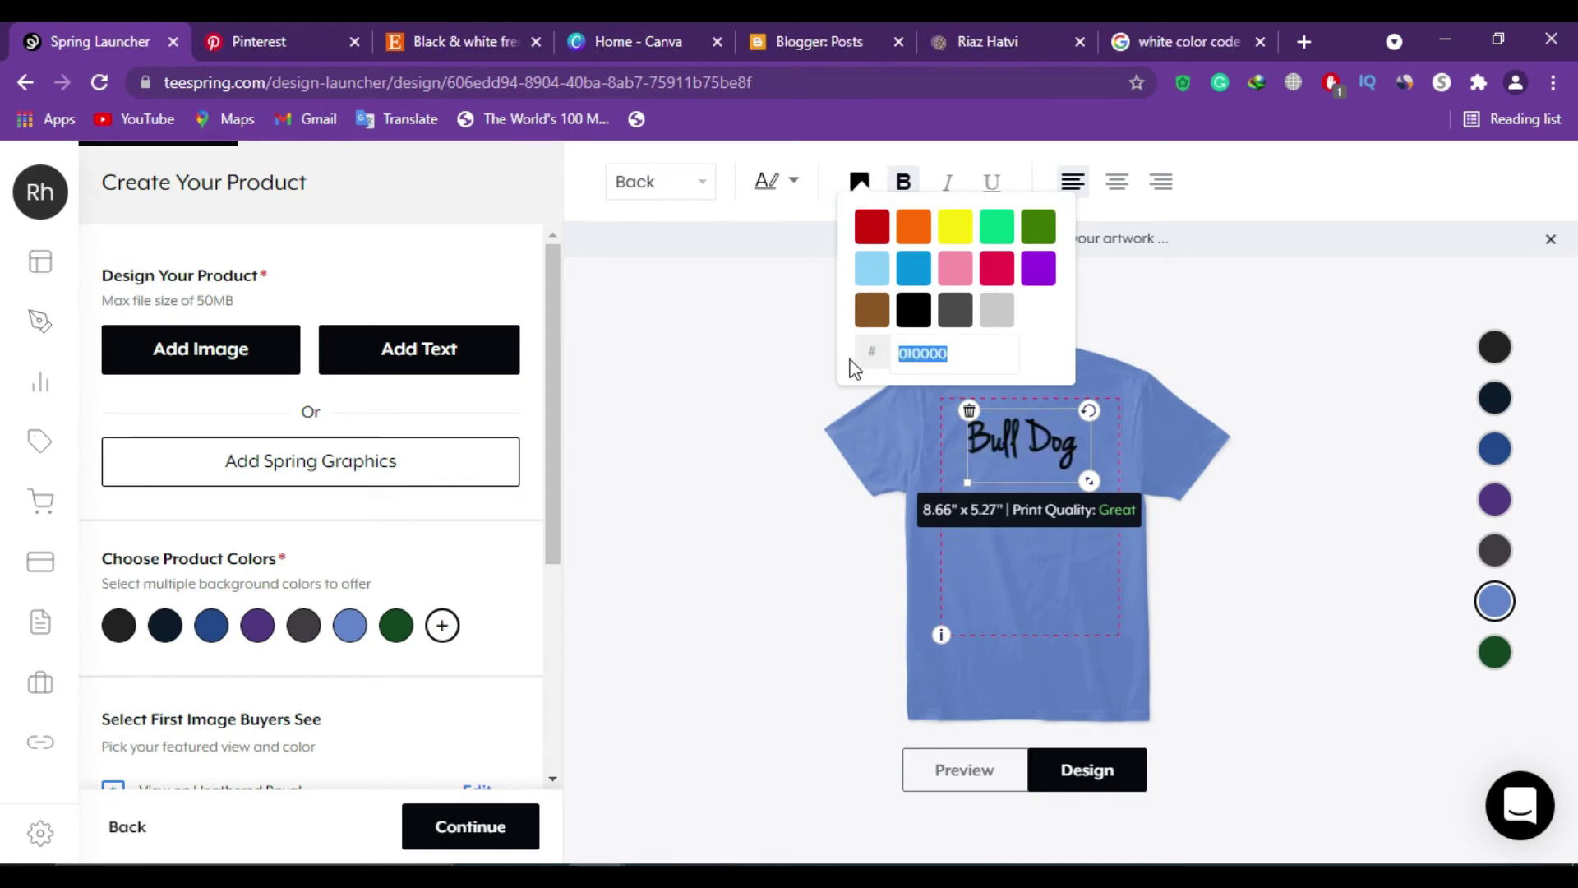
type("fffff")
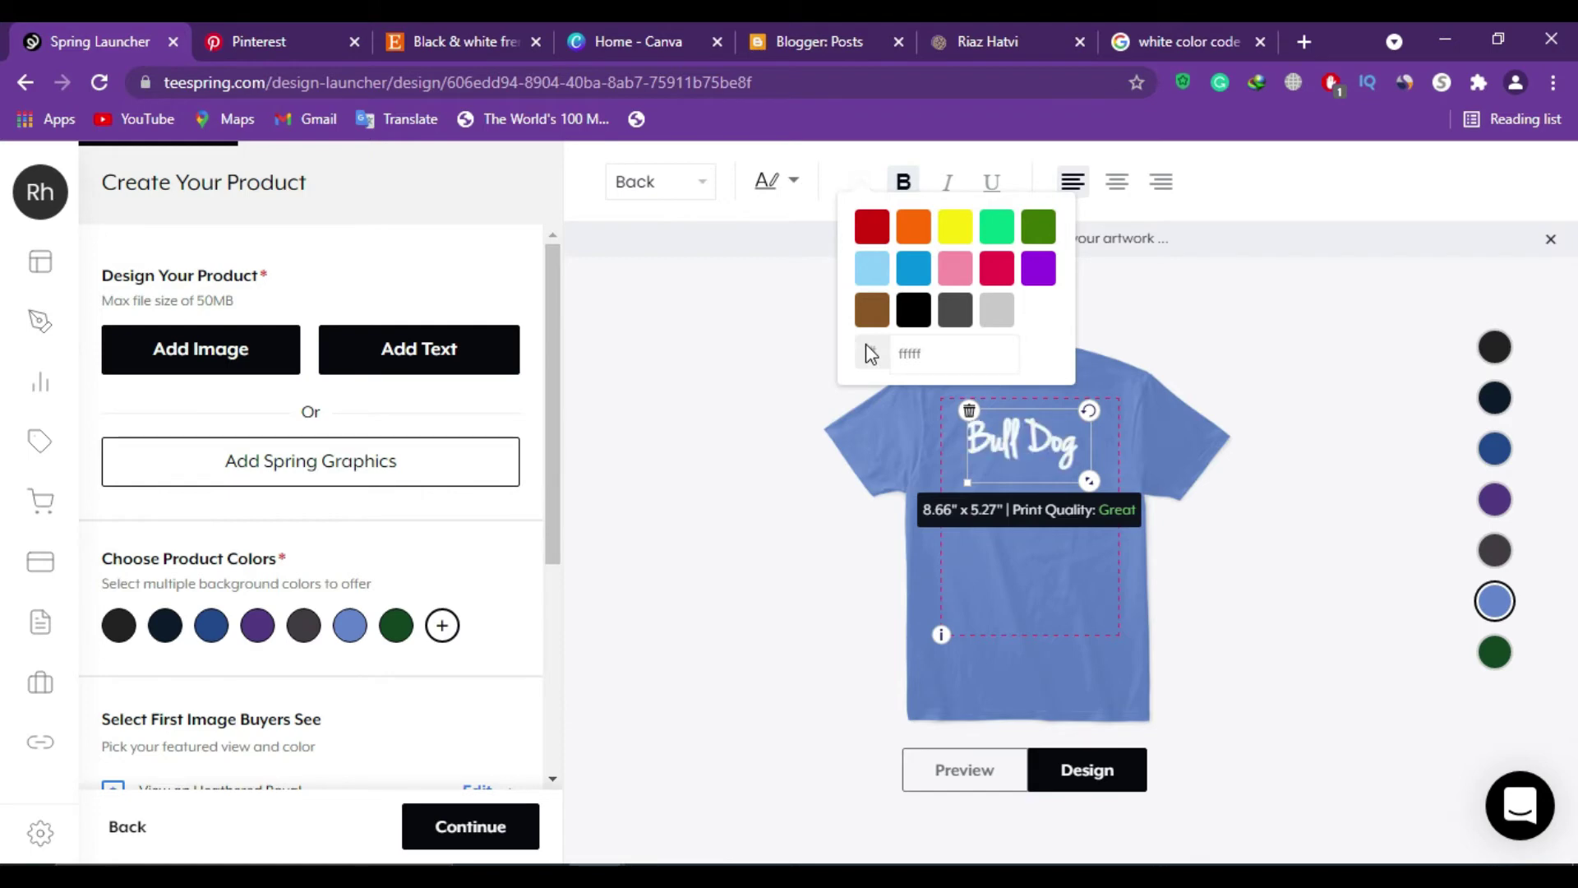
type("f")
left_click(1206, 332)
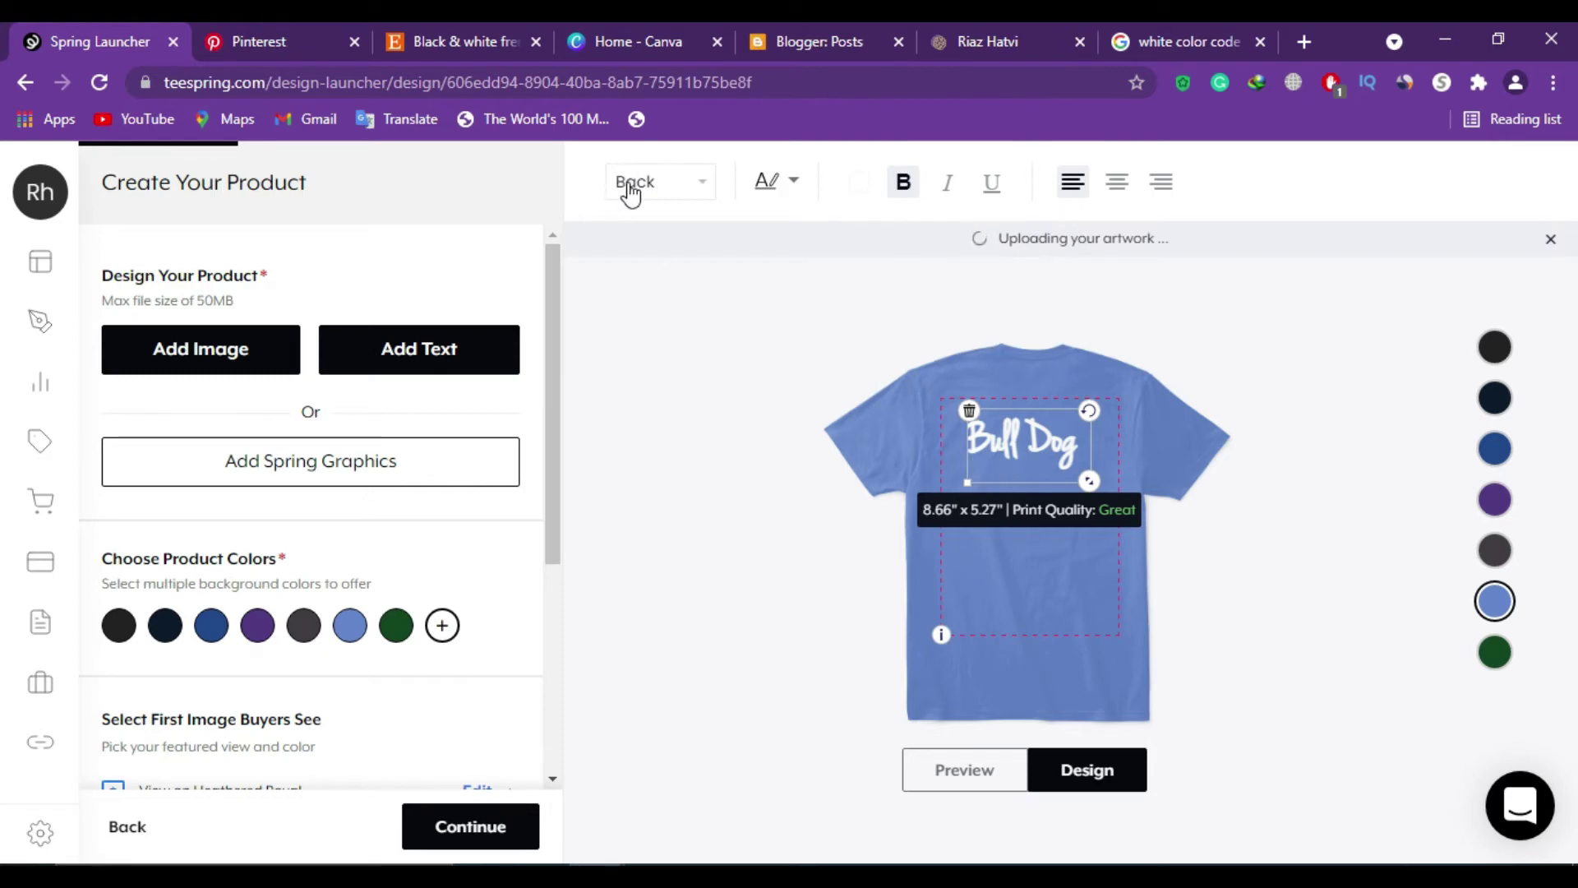
Step: Switch to the shirt's front and colour the "Bull Dog" text beneath the dog white (ffffff)
left_click(682, 183)
left_click(660, 213)
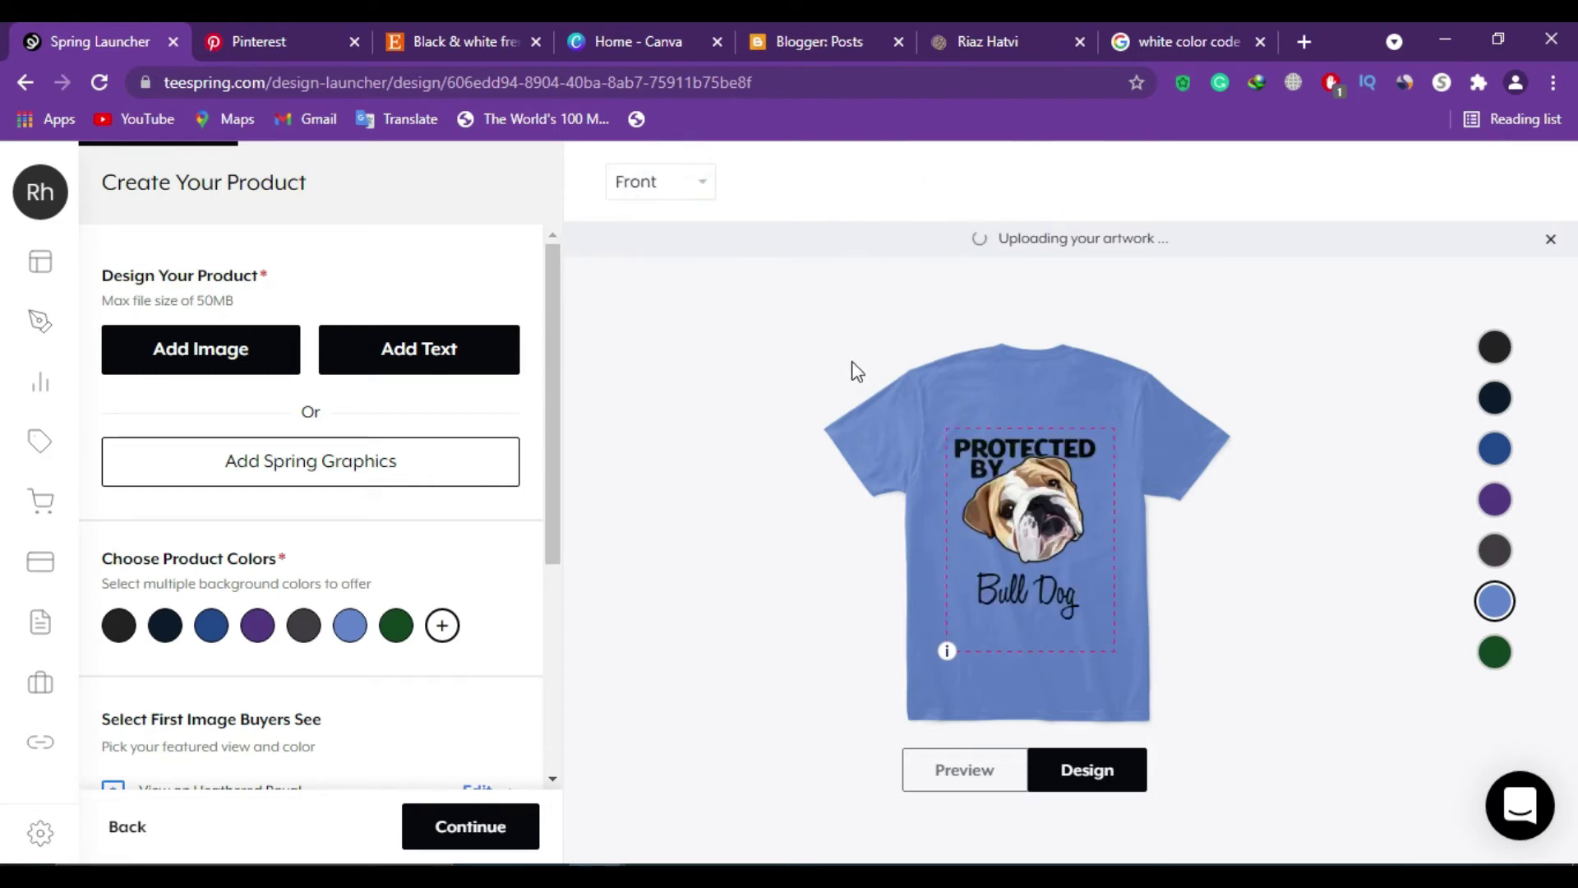
left_click(1007, 592)
double_click(1013, 590)
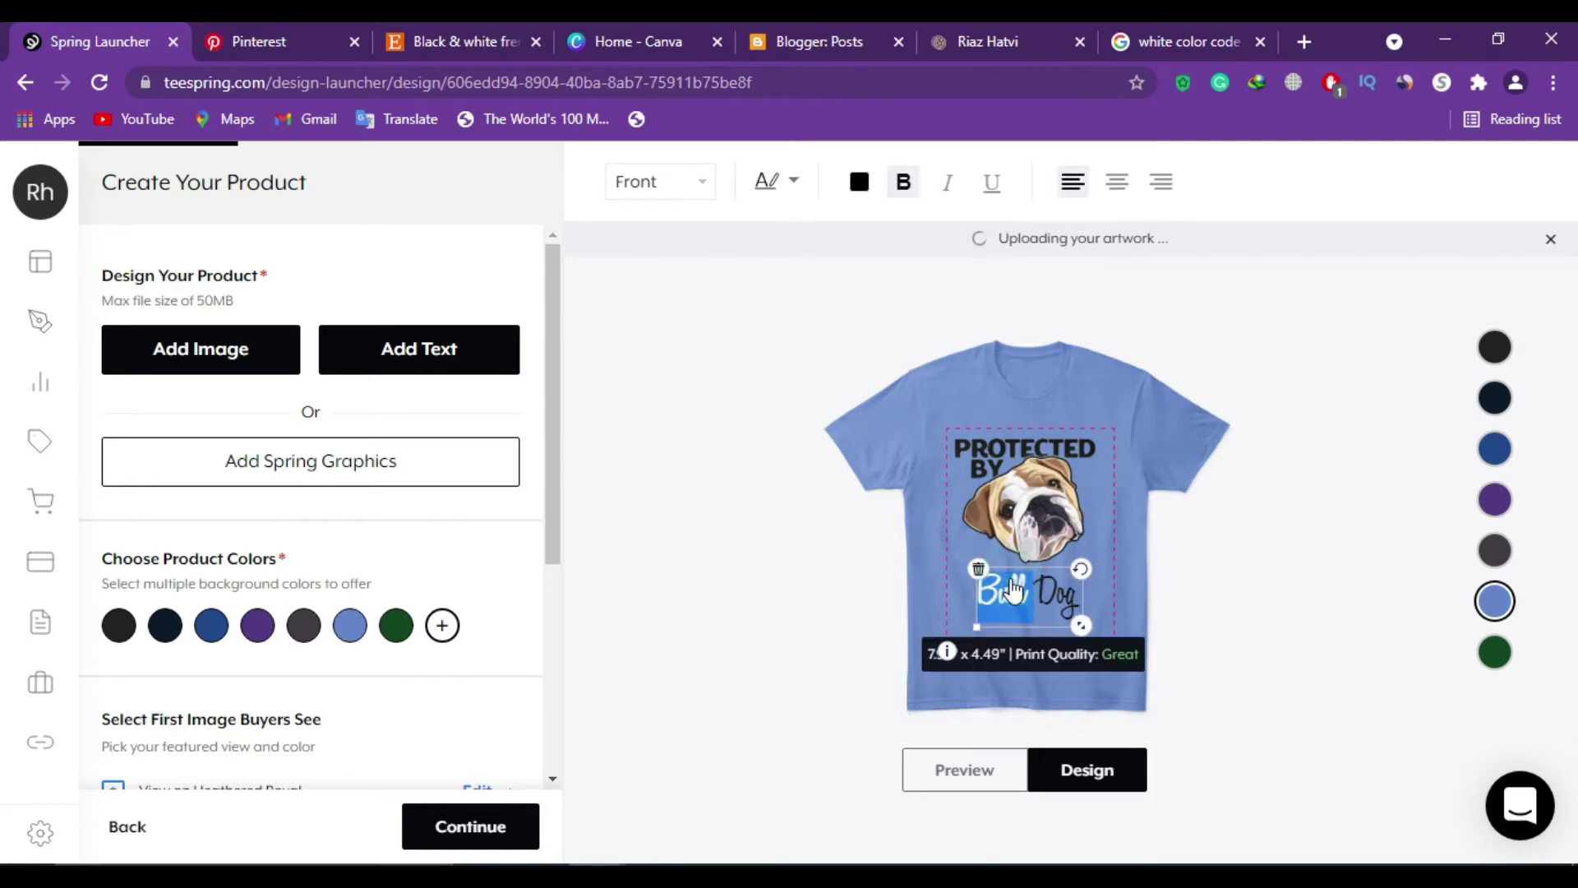
key("ctrl+a")
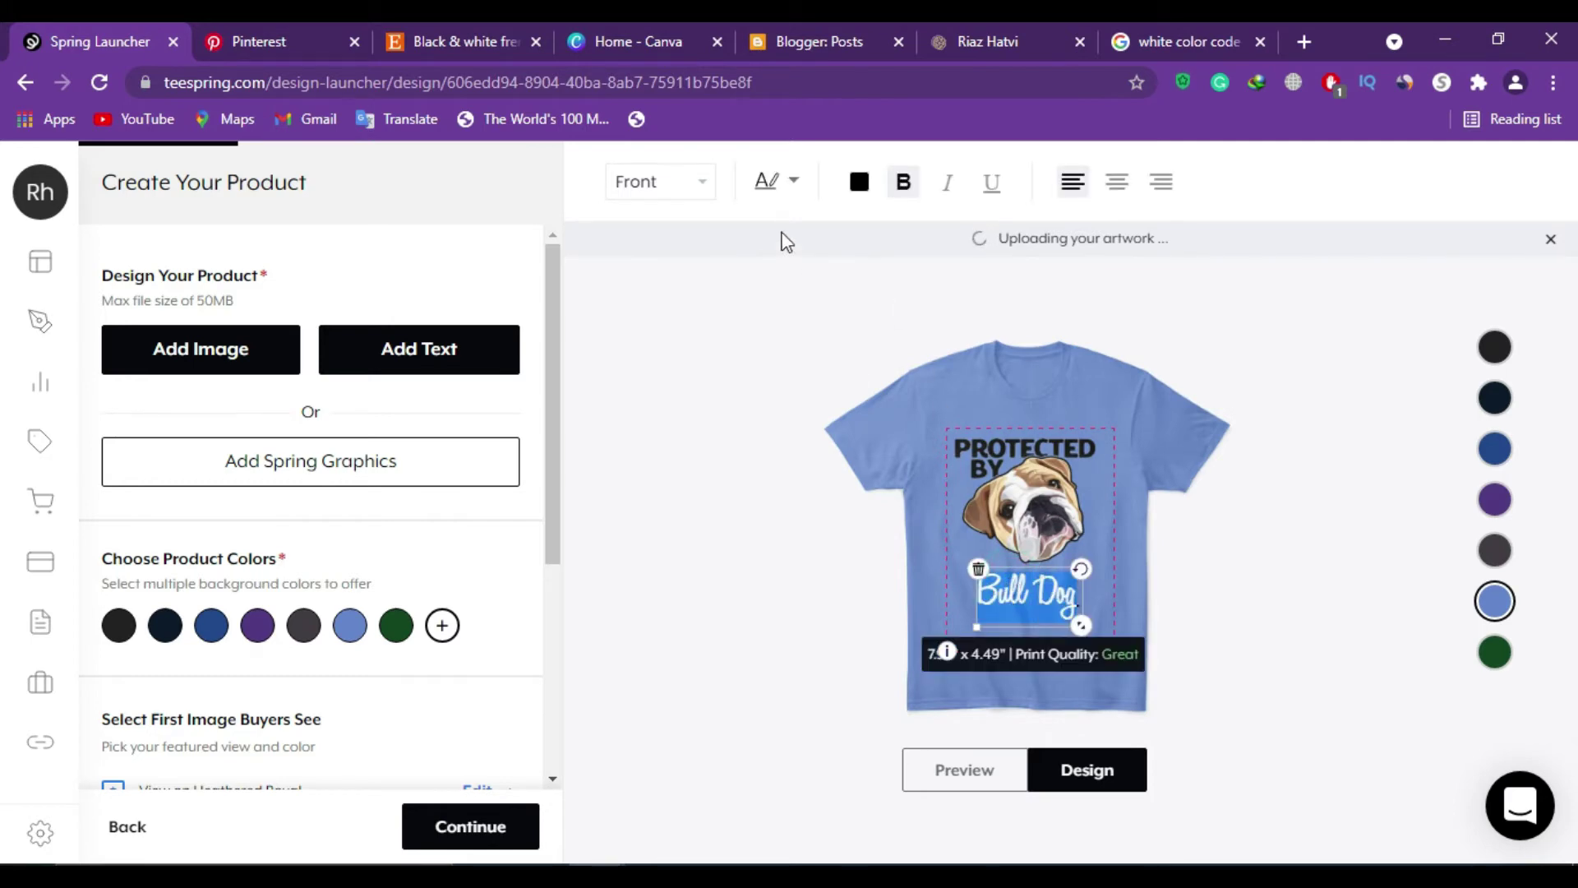
left_click(859, 185)
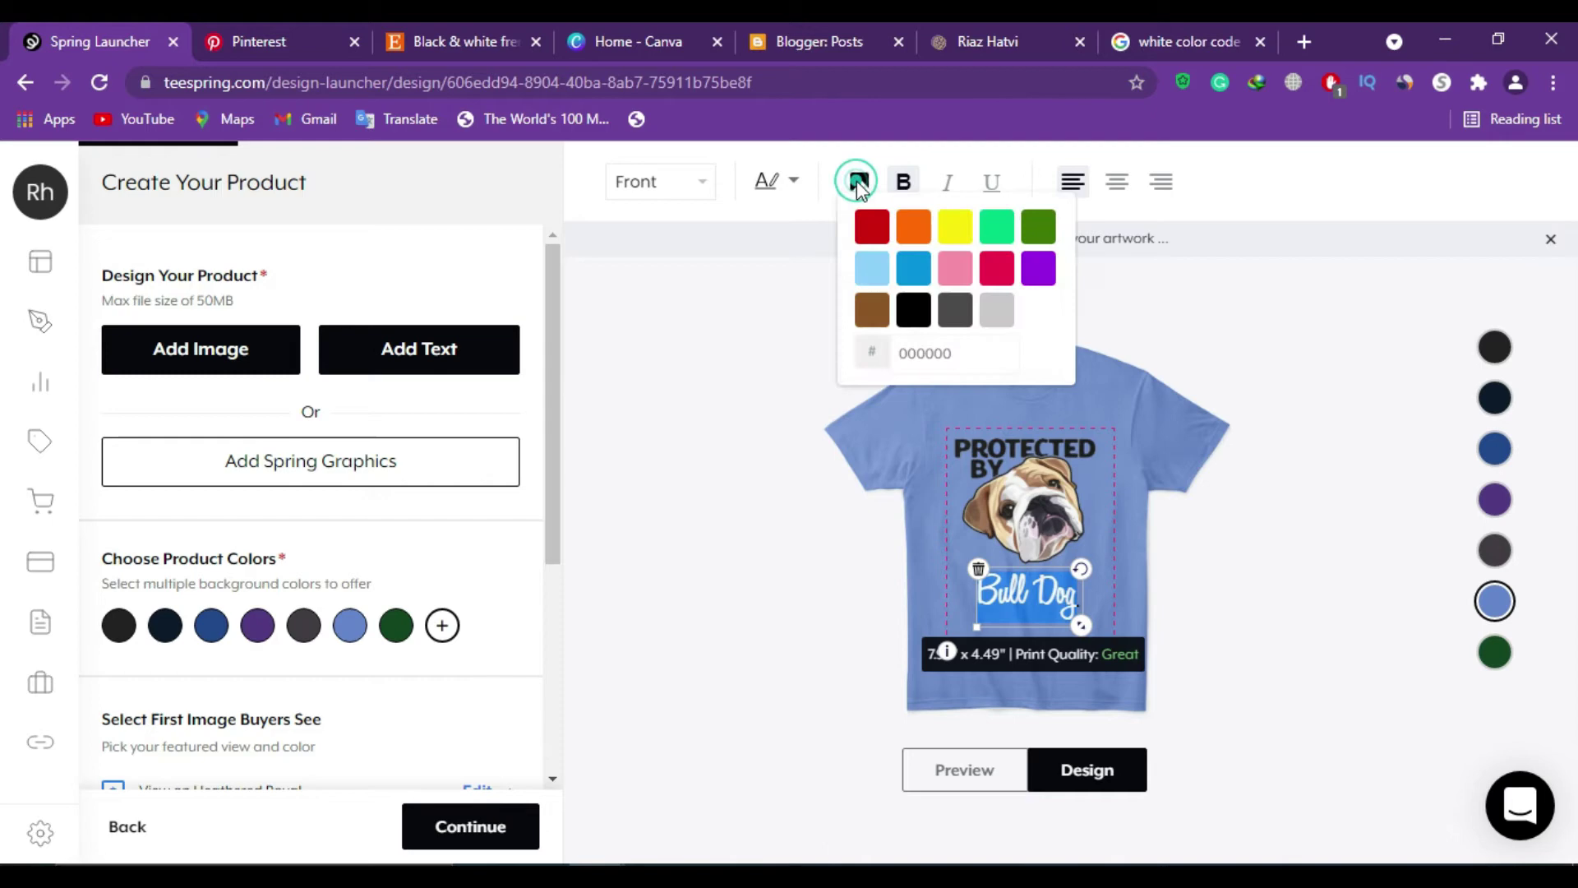
double_click(943, 353)
type("f")
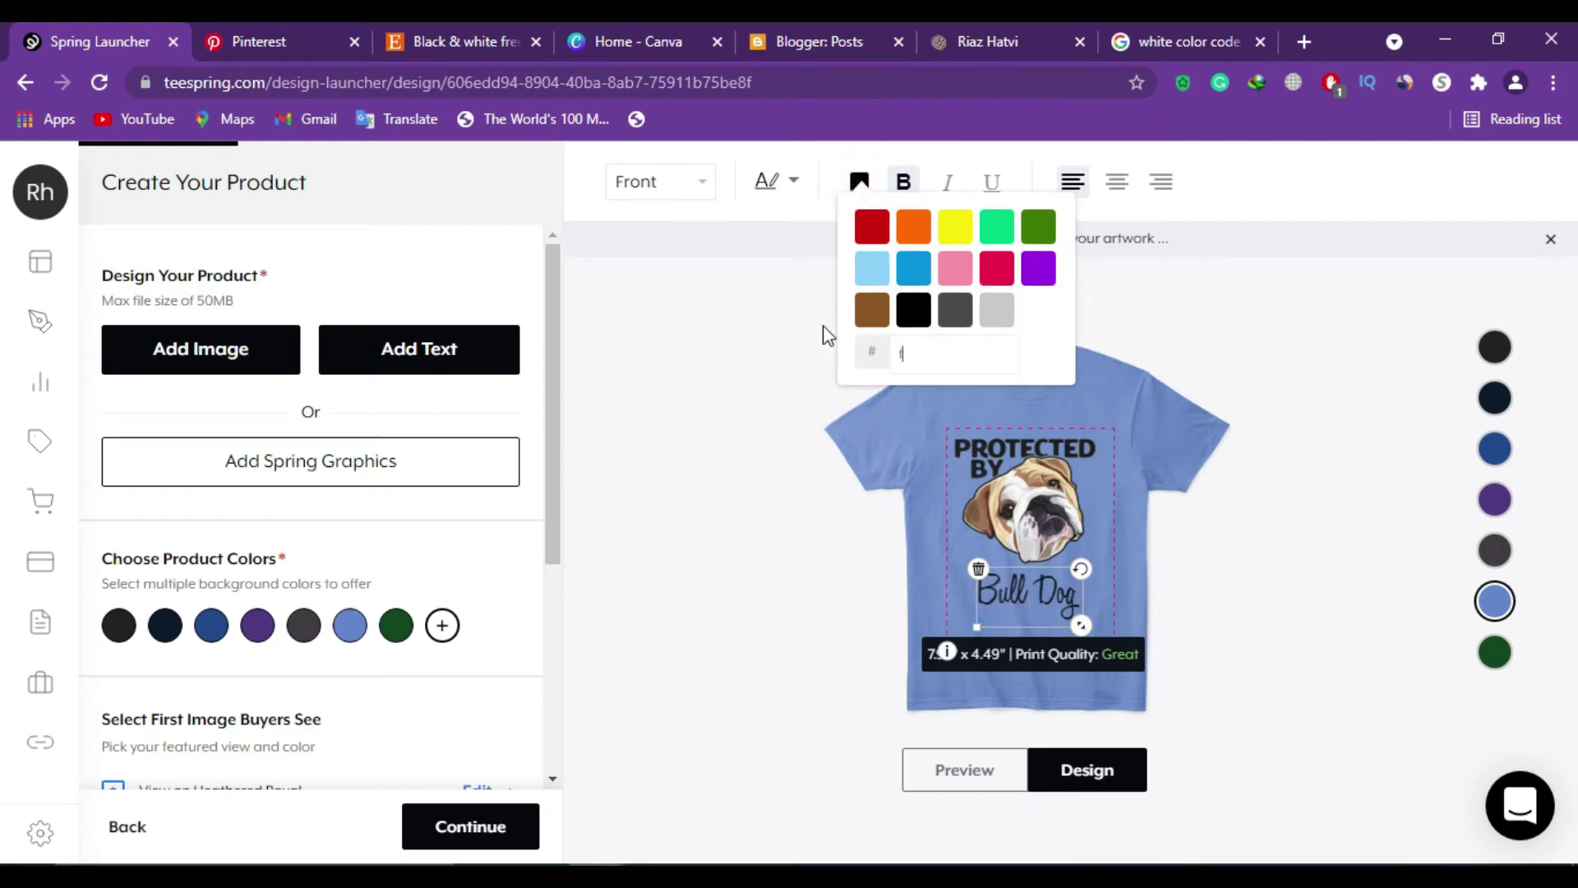
type("fff")
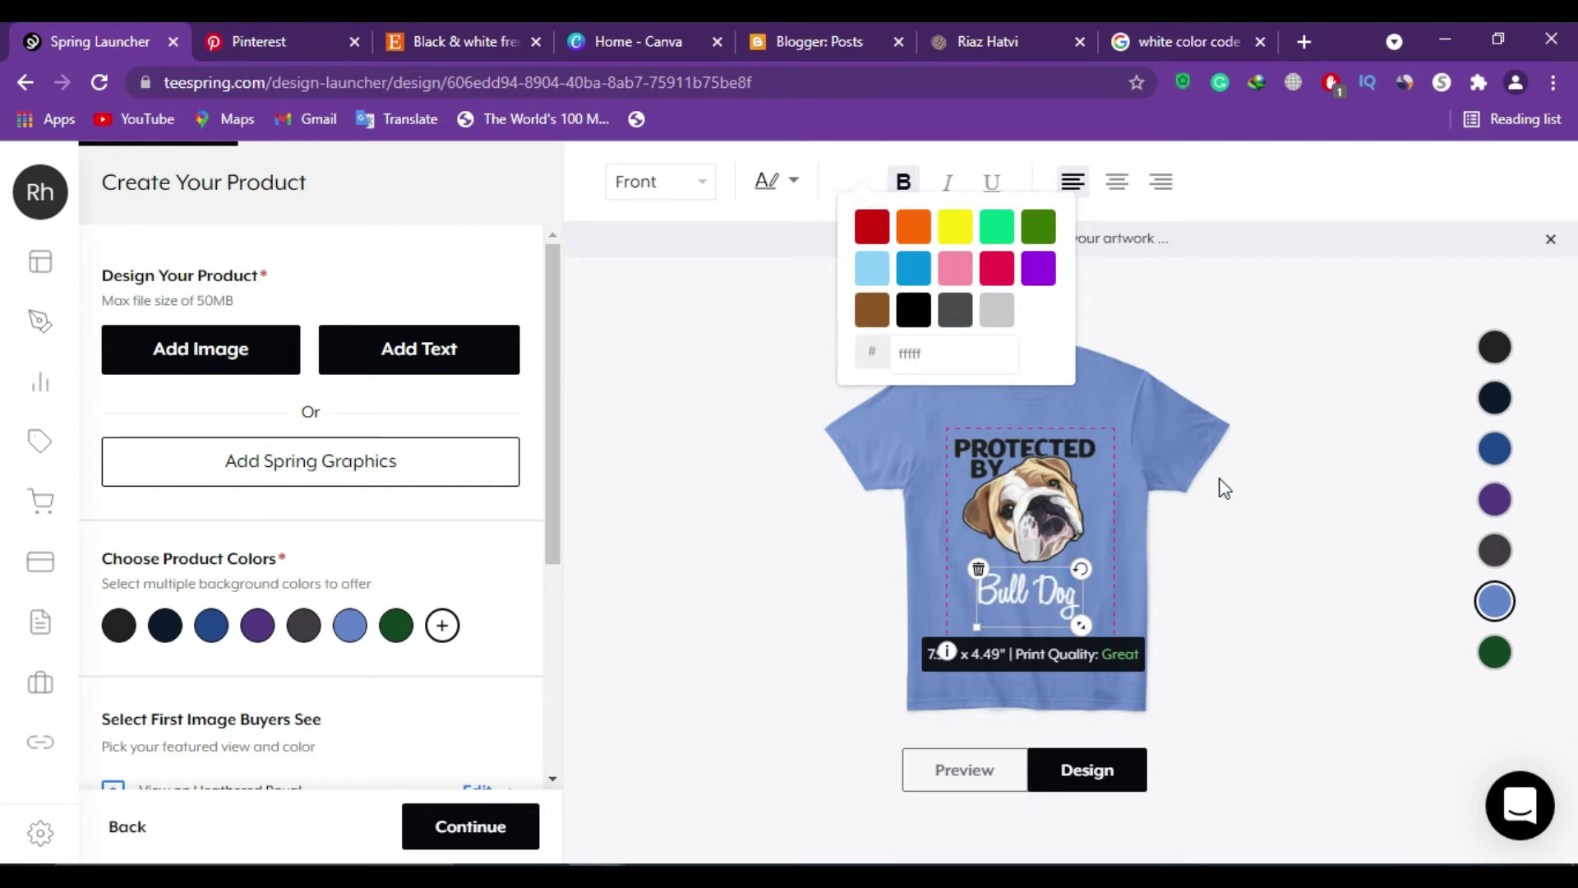
type("ff")
left_click(1236, 504)
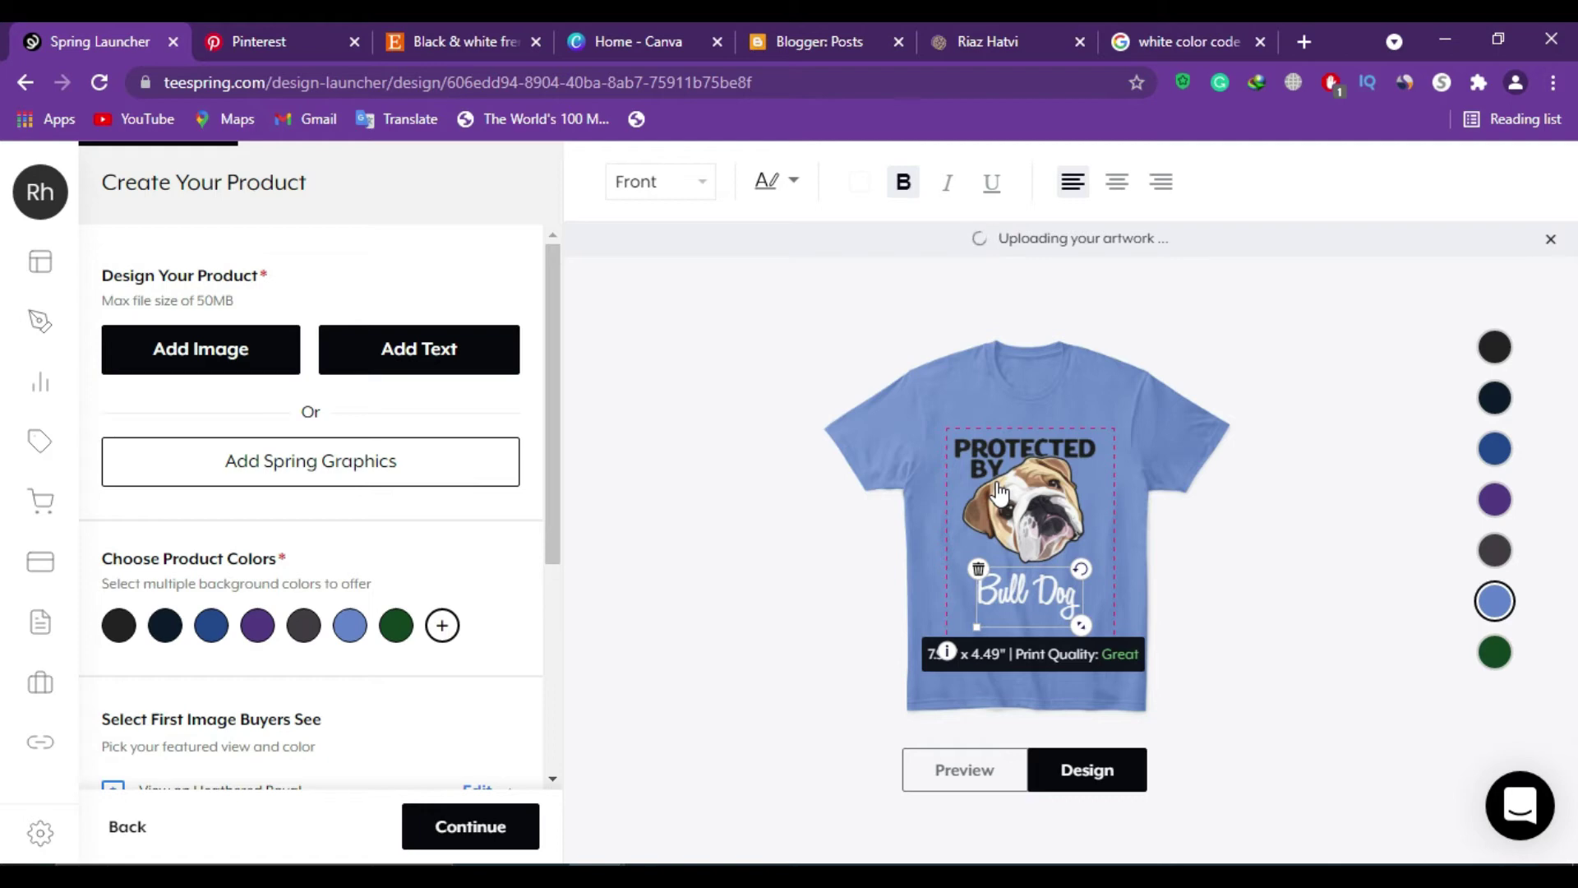
Step: Check the front design on the charcoal, purple, deep royal and navy shirts, ending on Heathered Royal
left_click(1496, 555)
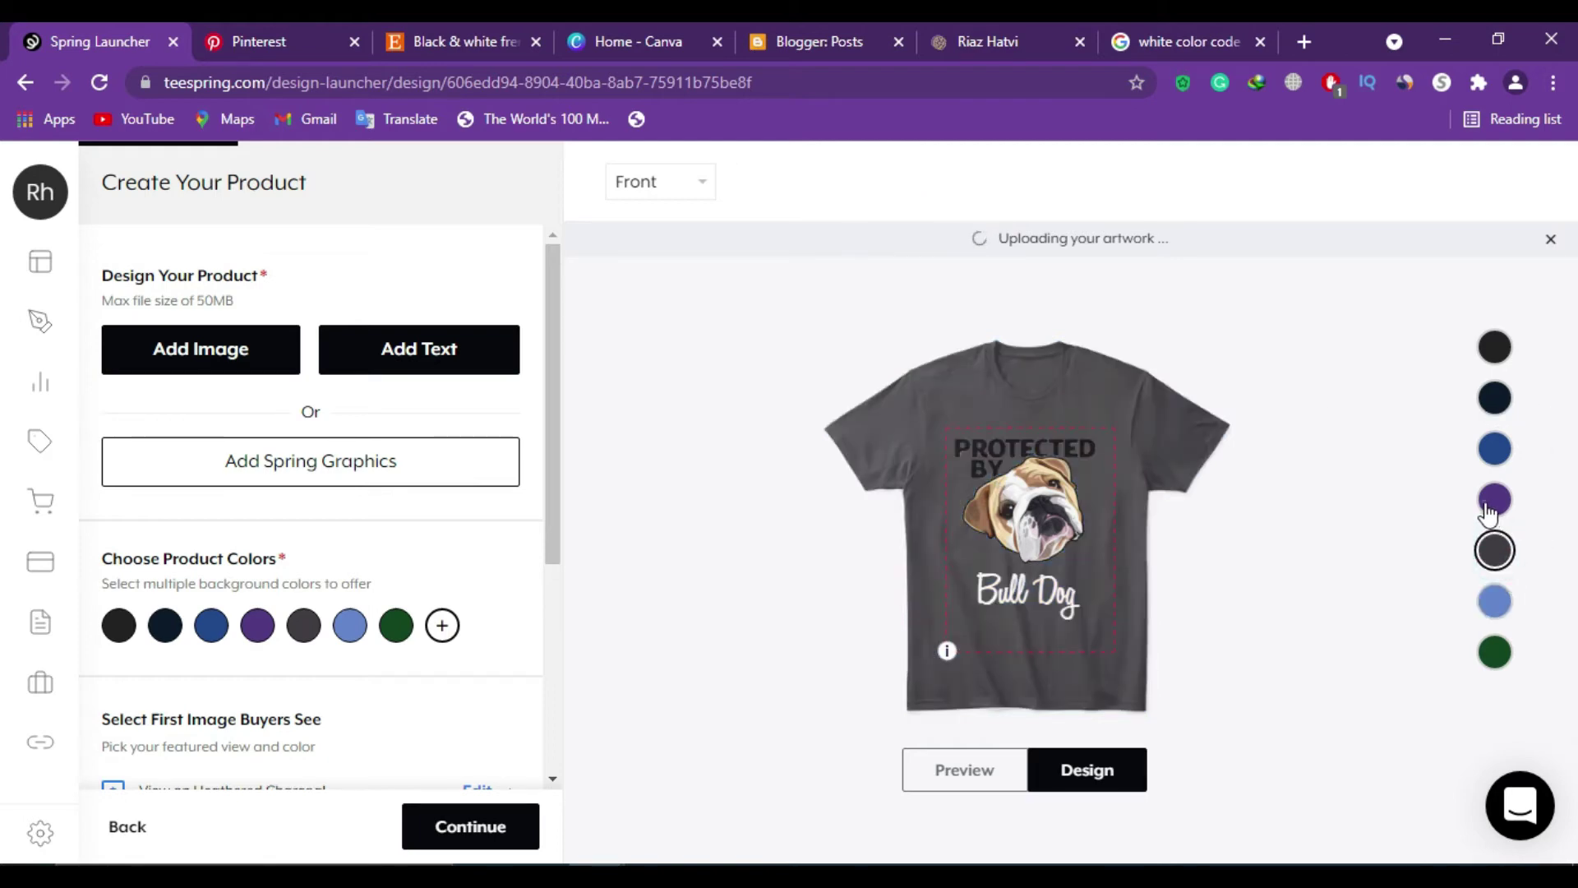
left_click(1489, 512)
left_click(1495, 450)
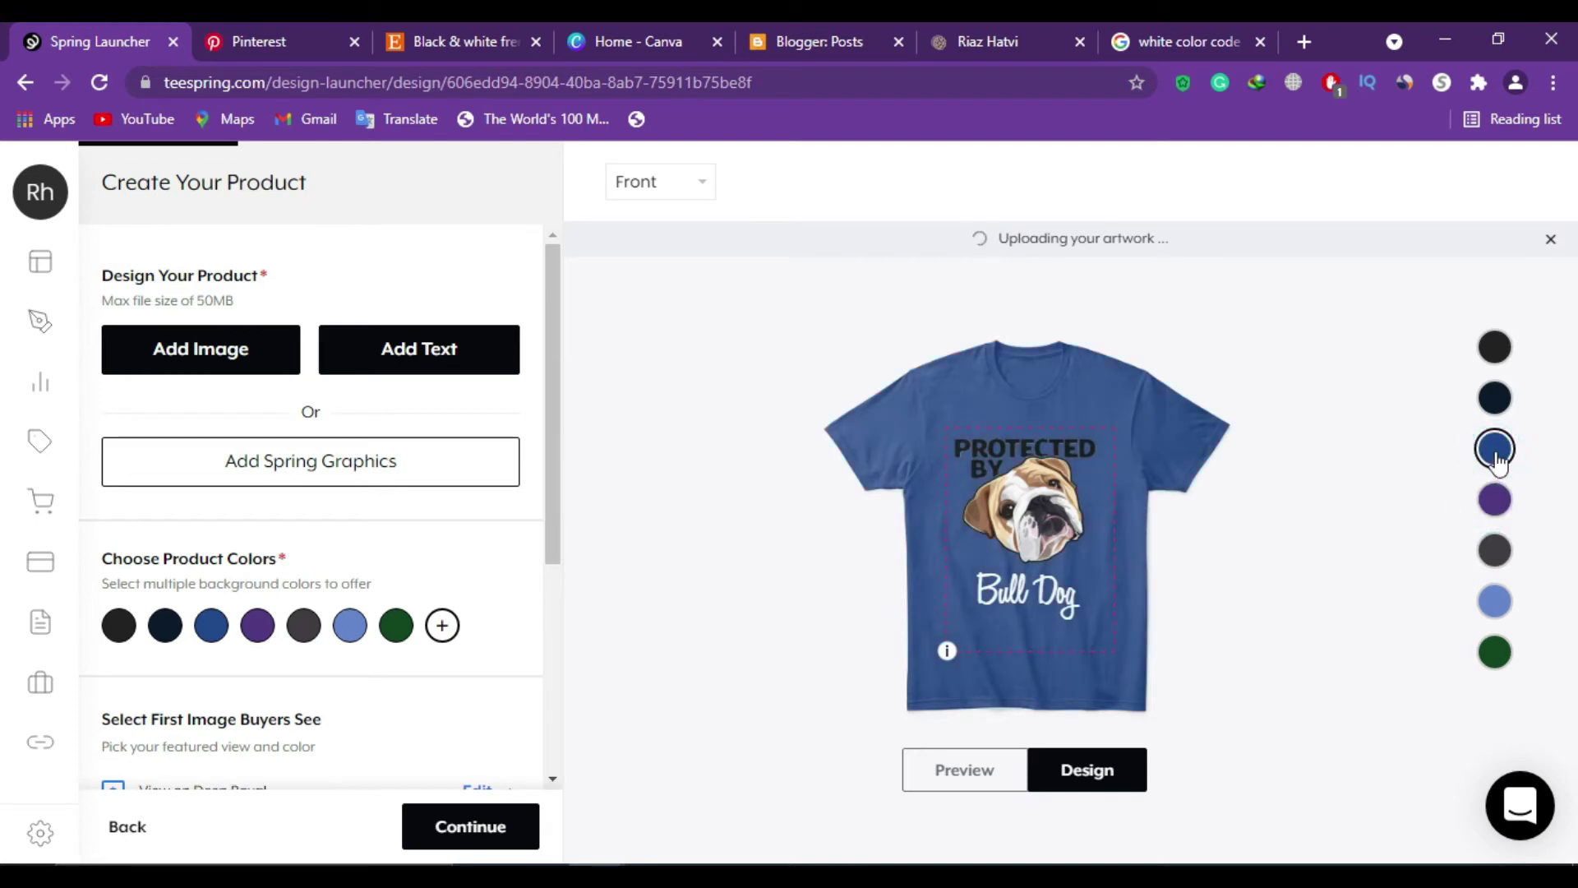
left_click(1496, 400)
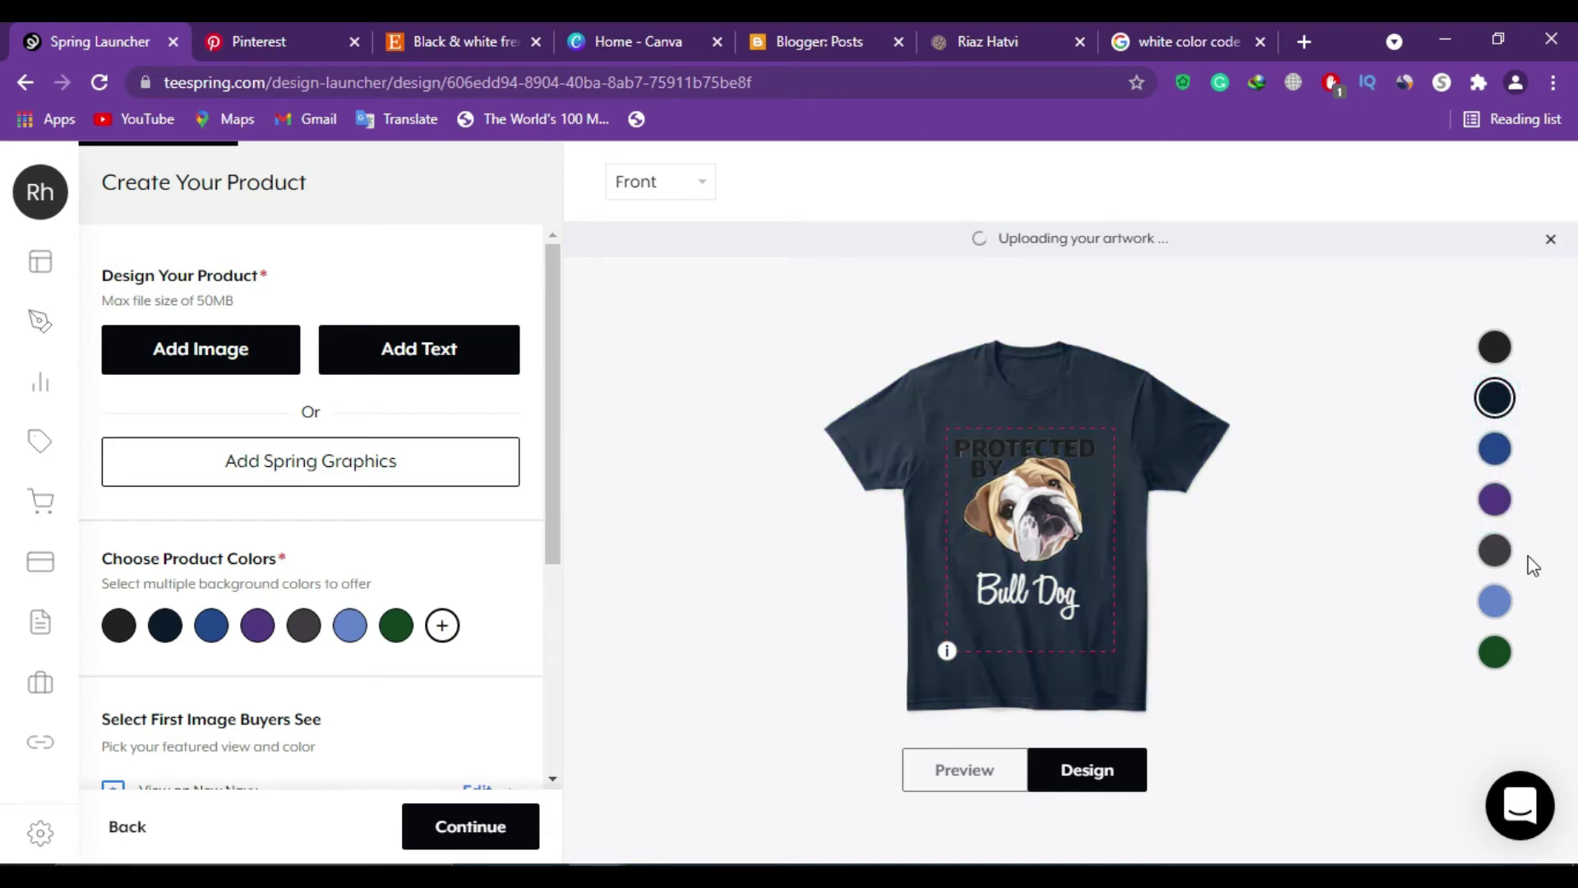
left_click(1497, 605)
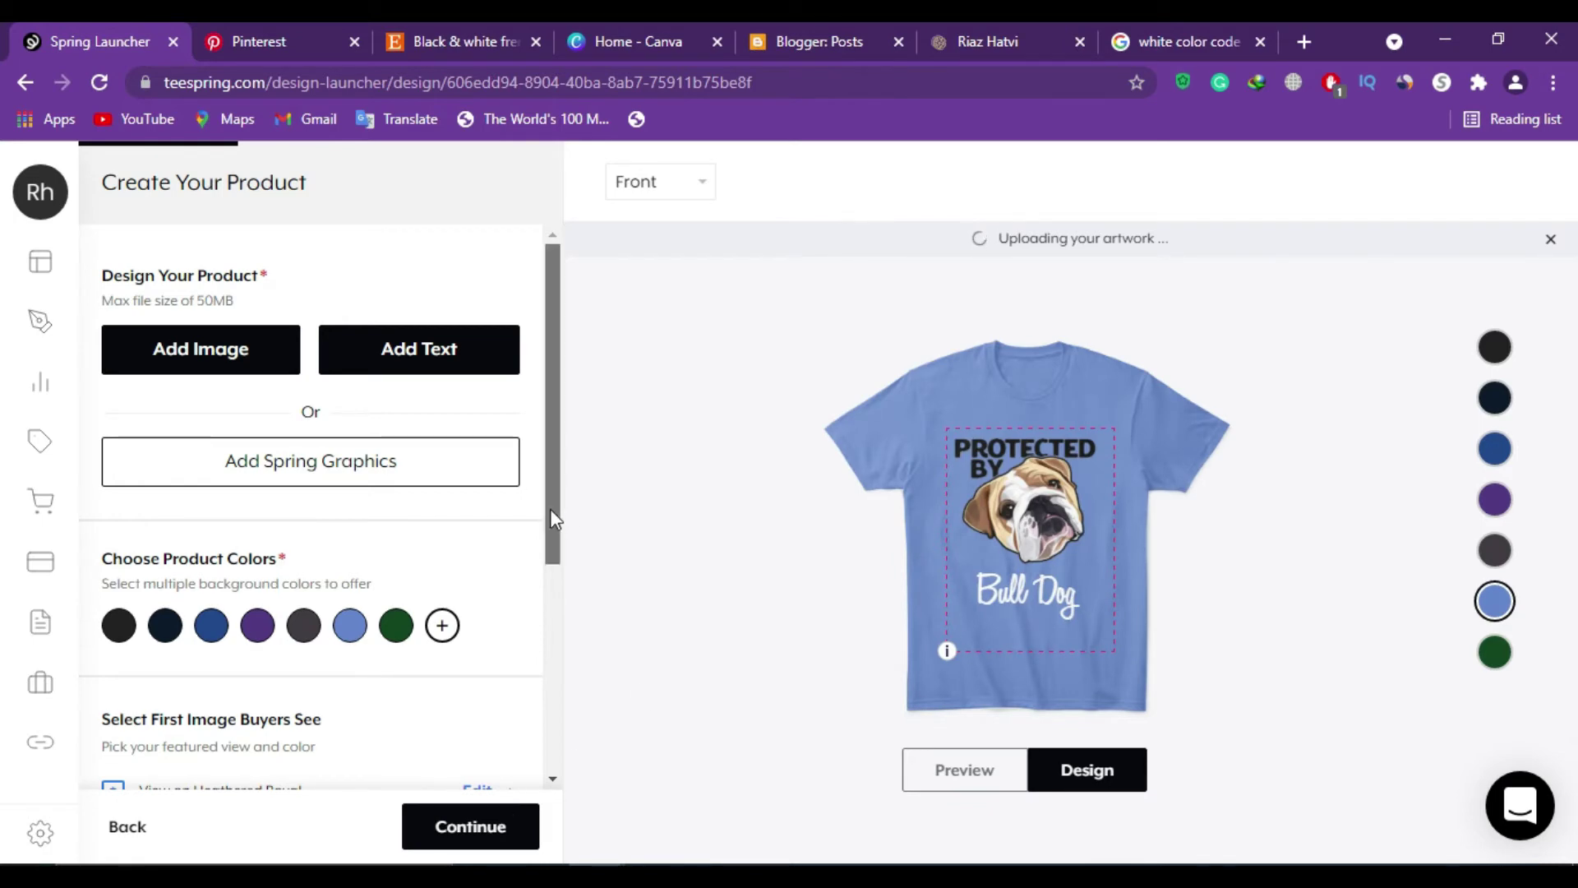
Step: Set the price for products fulfilled from the US to $20.99
scroll(550, 510, "down", 4)
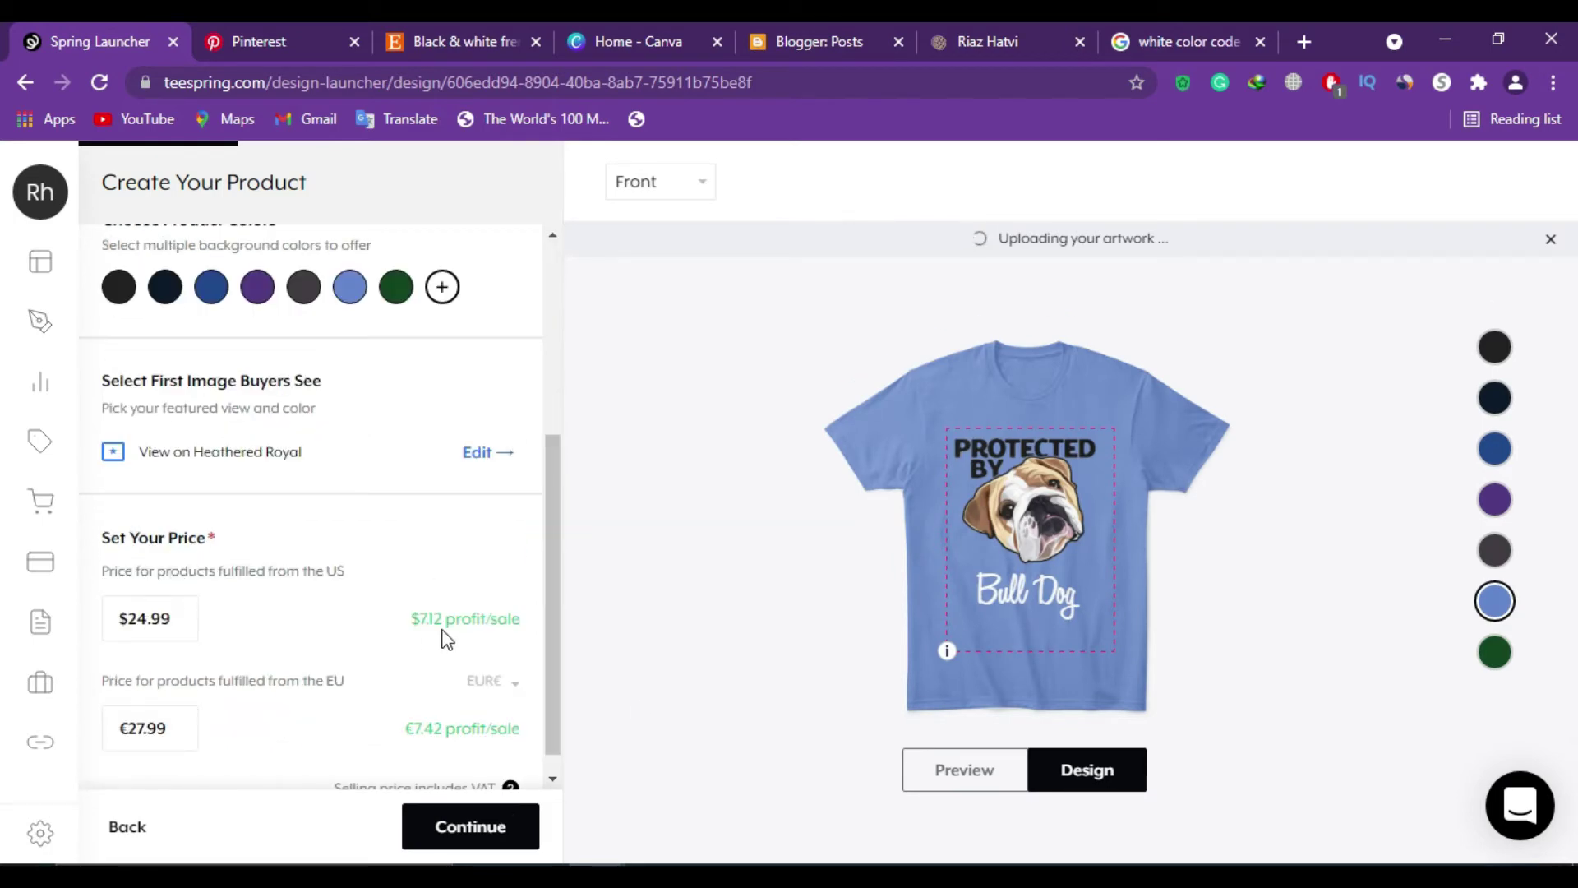
left_click_drag(553, 628, 552, 694)
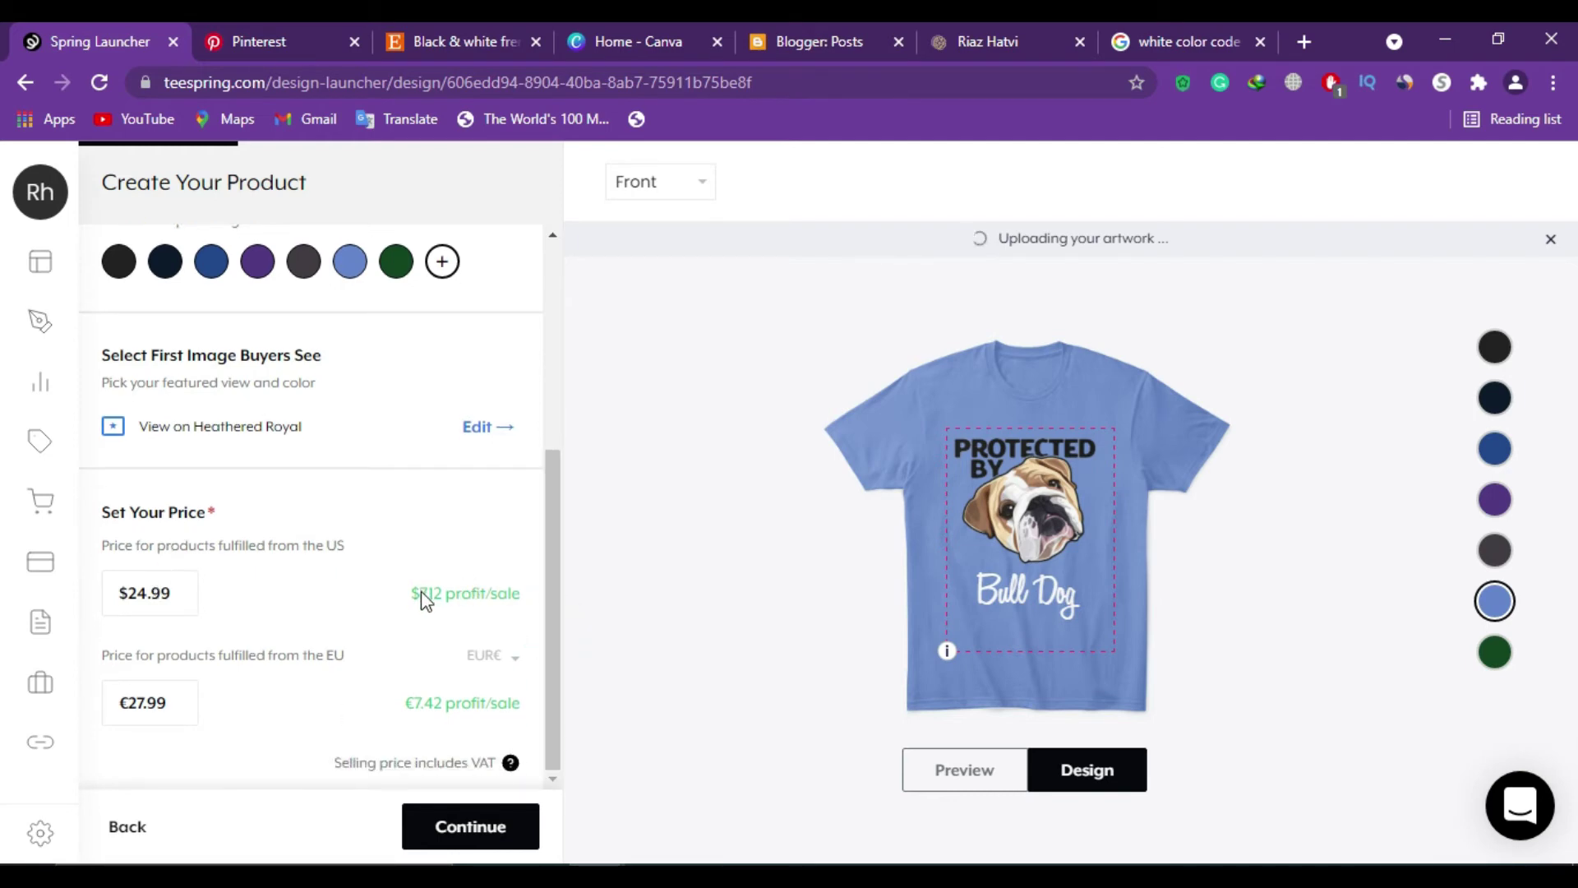
left_click(148, 594)
key("BackSpace")
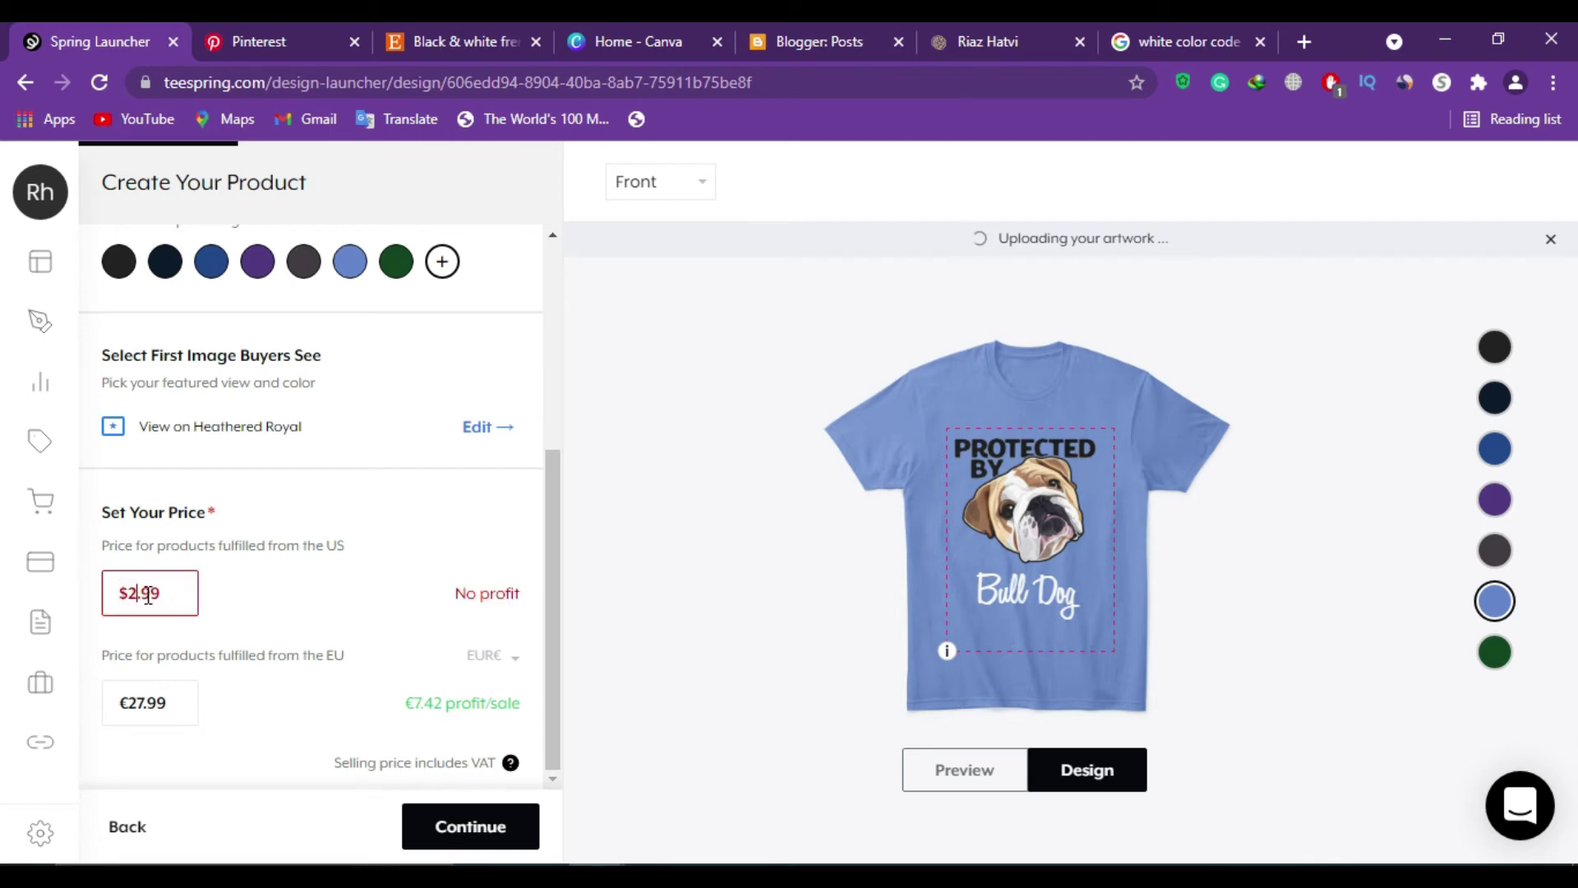
type("0")
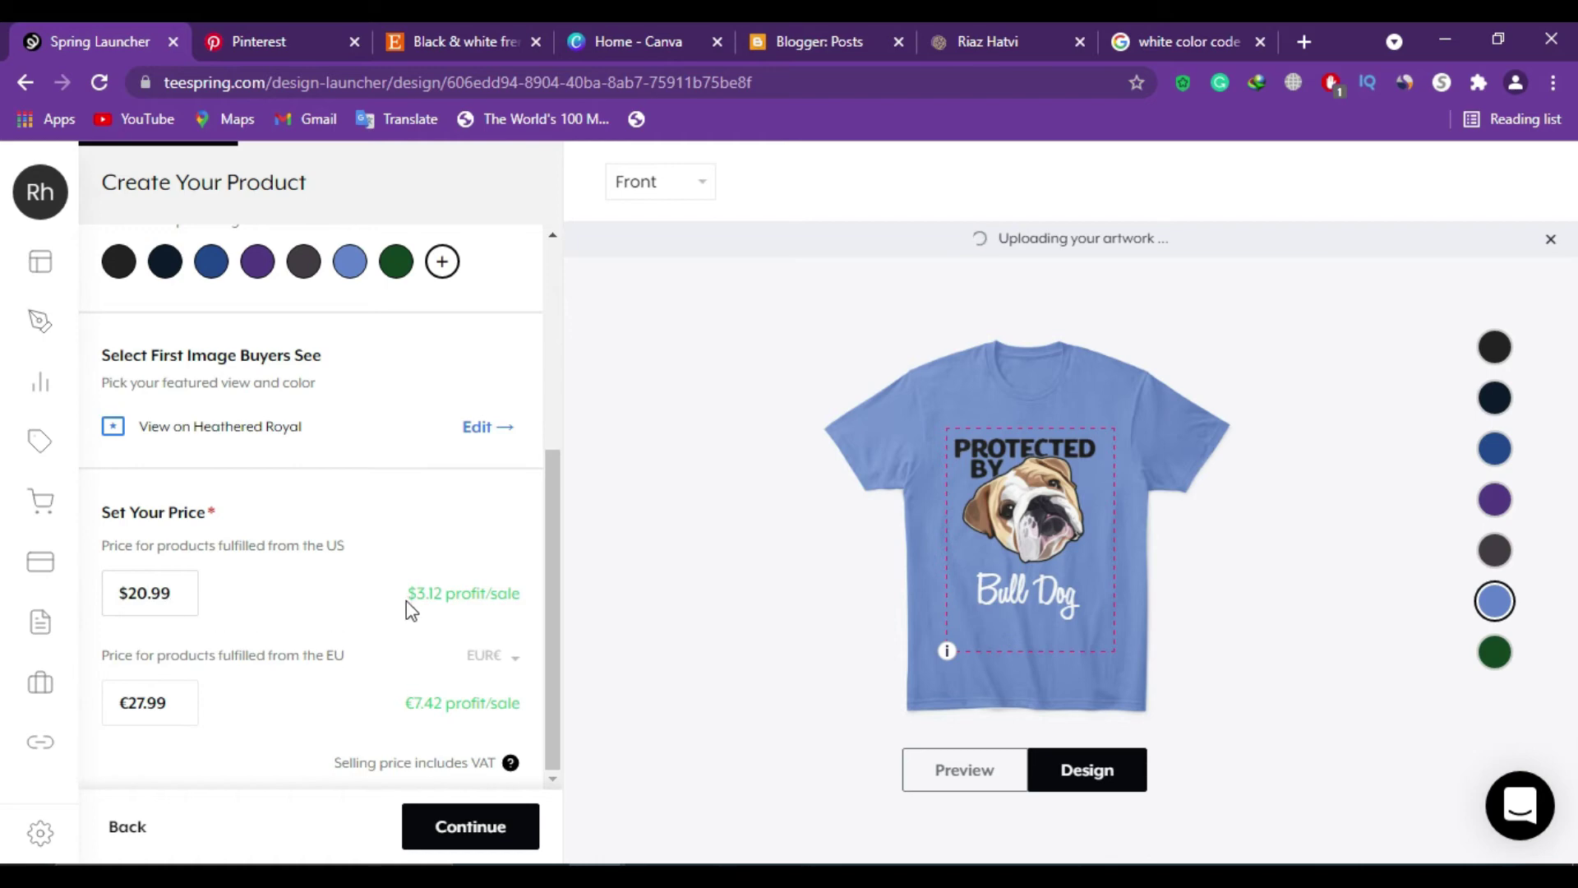
Step: Set the price for products fulfilled from the EU to €22.99
left_click(555, 659)
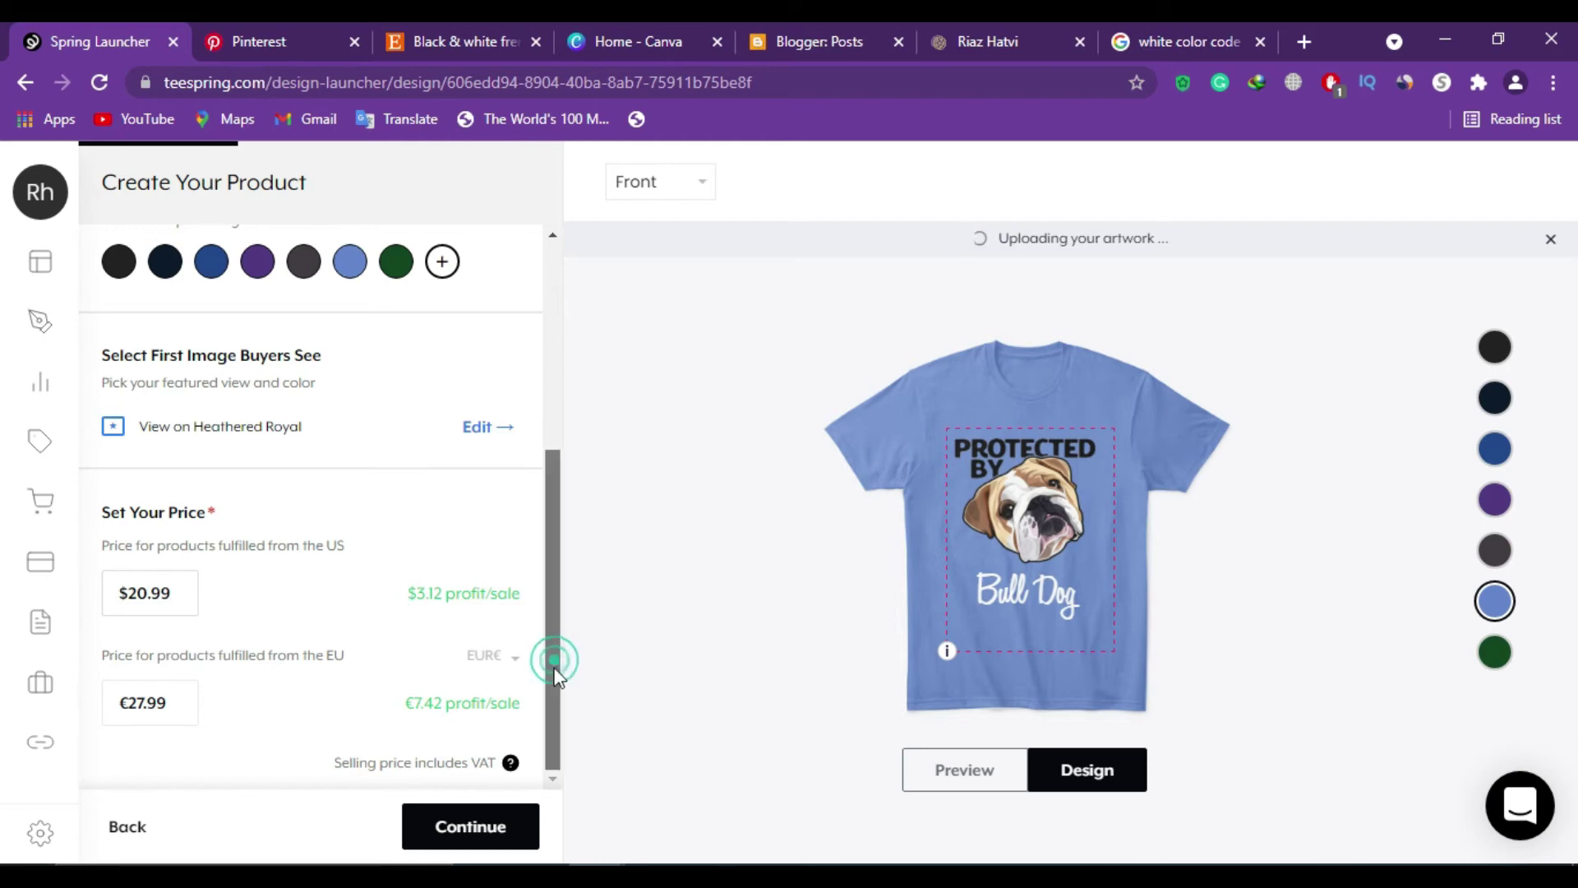
left_click(146, 707)
key("BackSpace")
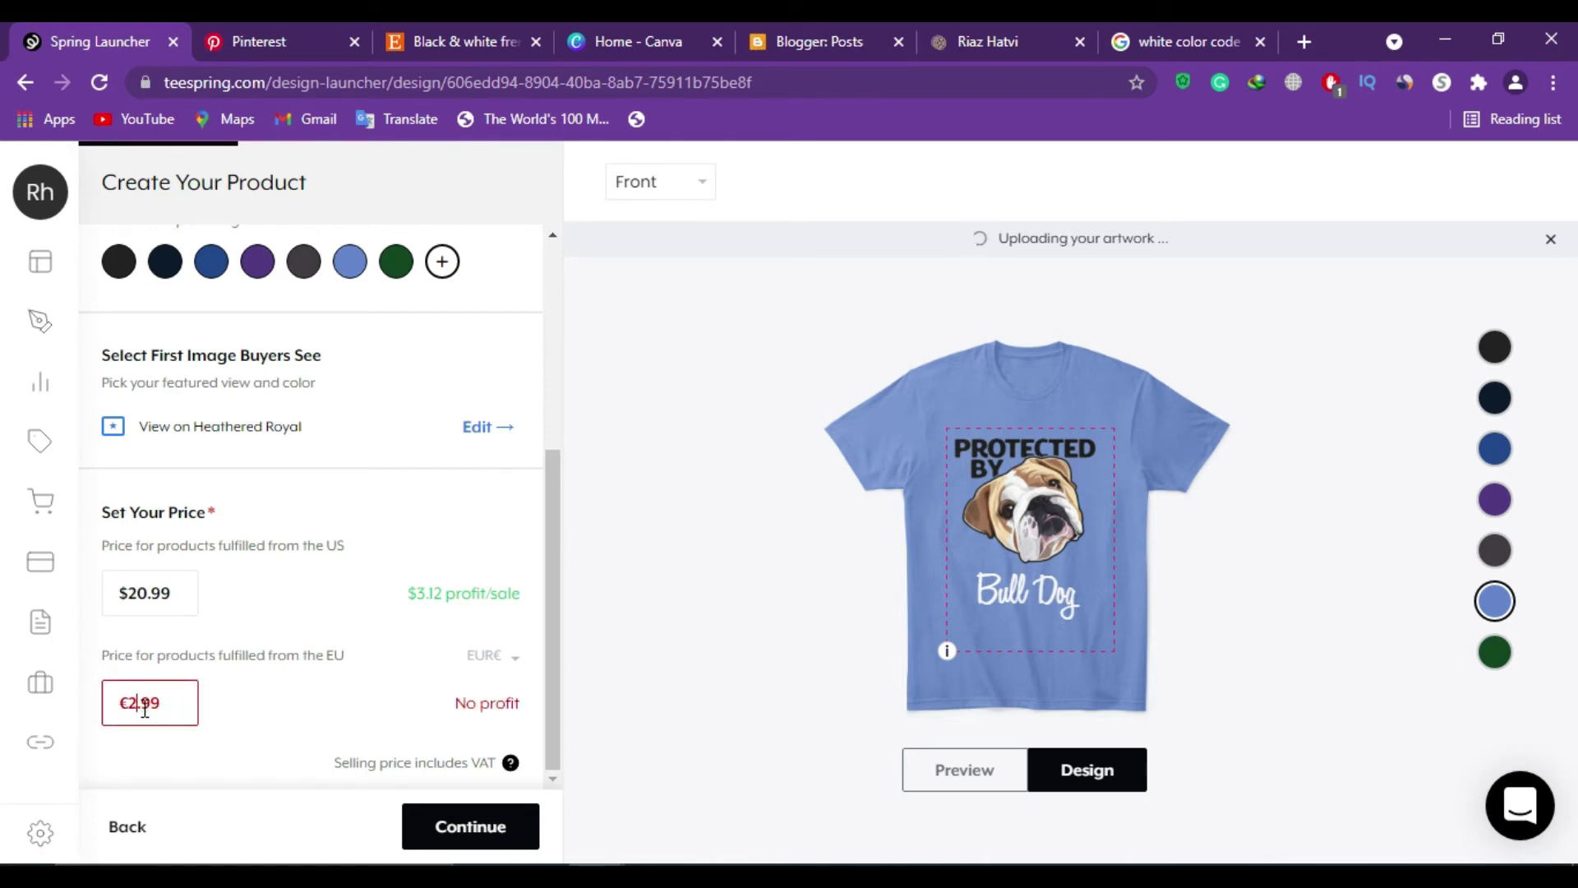
type("2")
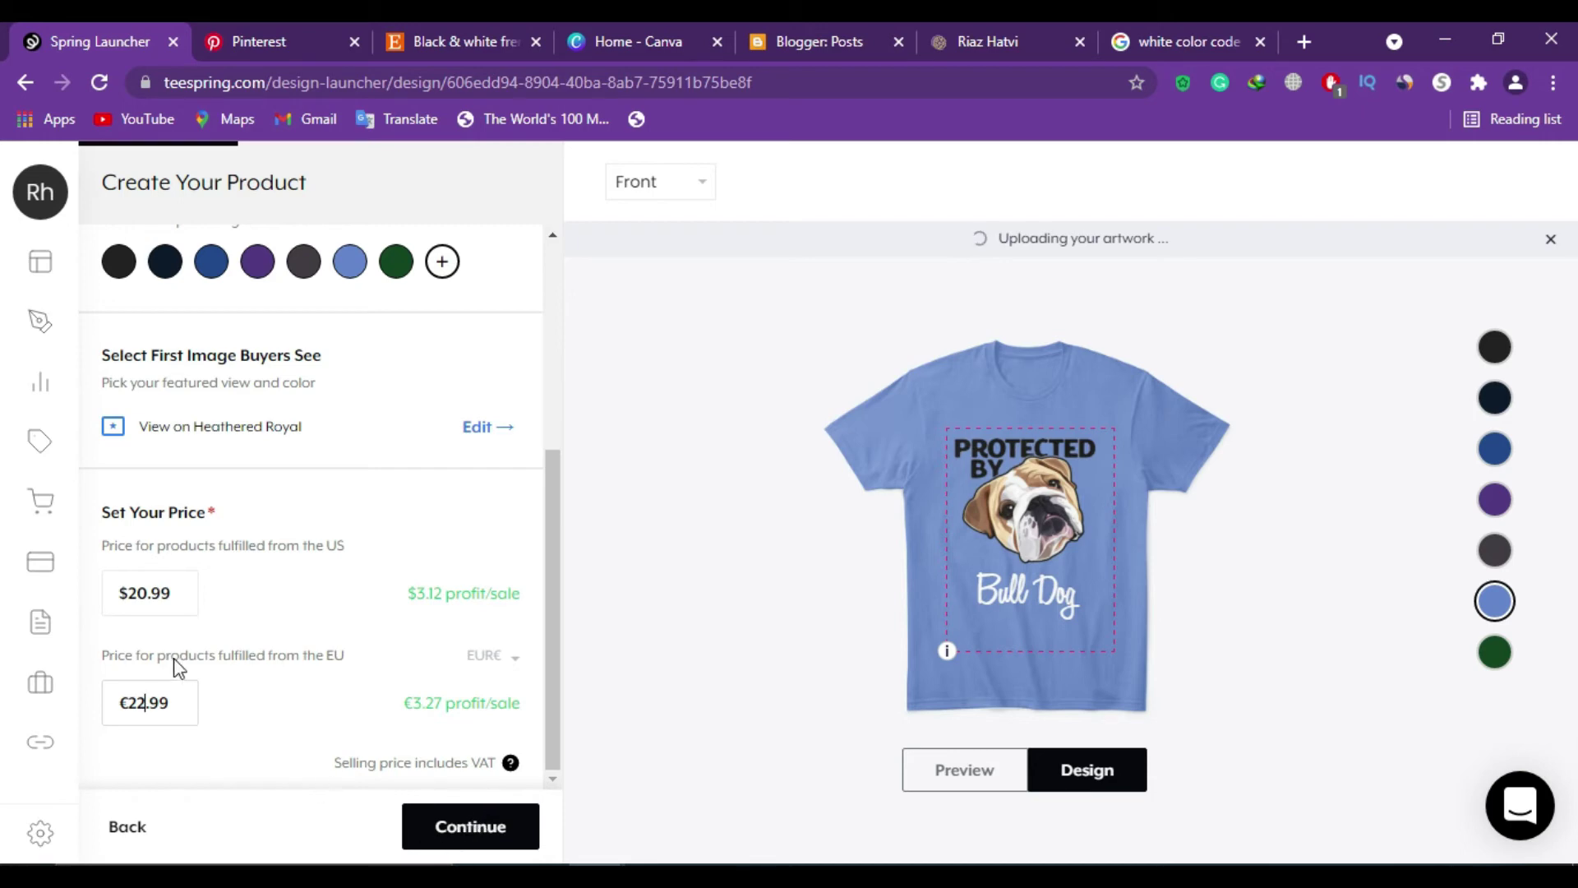
Step: Continue to creating the listing and title it "French Bulldog Lover T-Shirt"
left_click(469, 835)
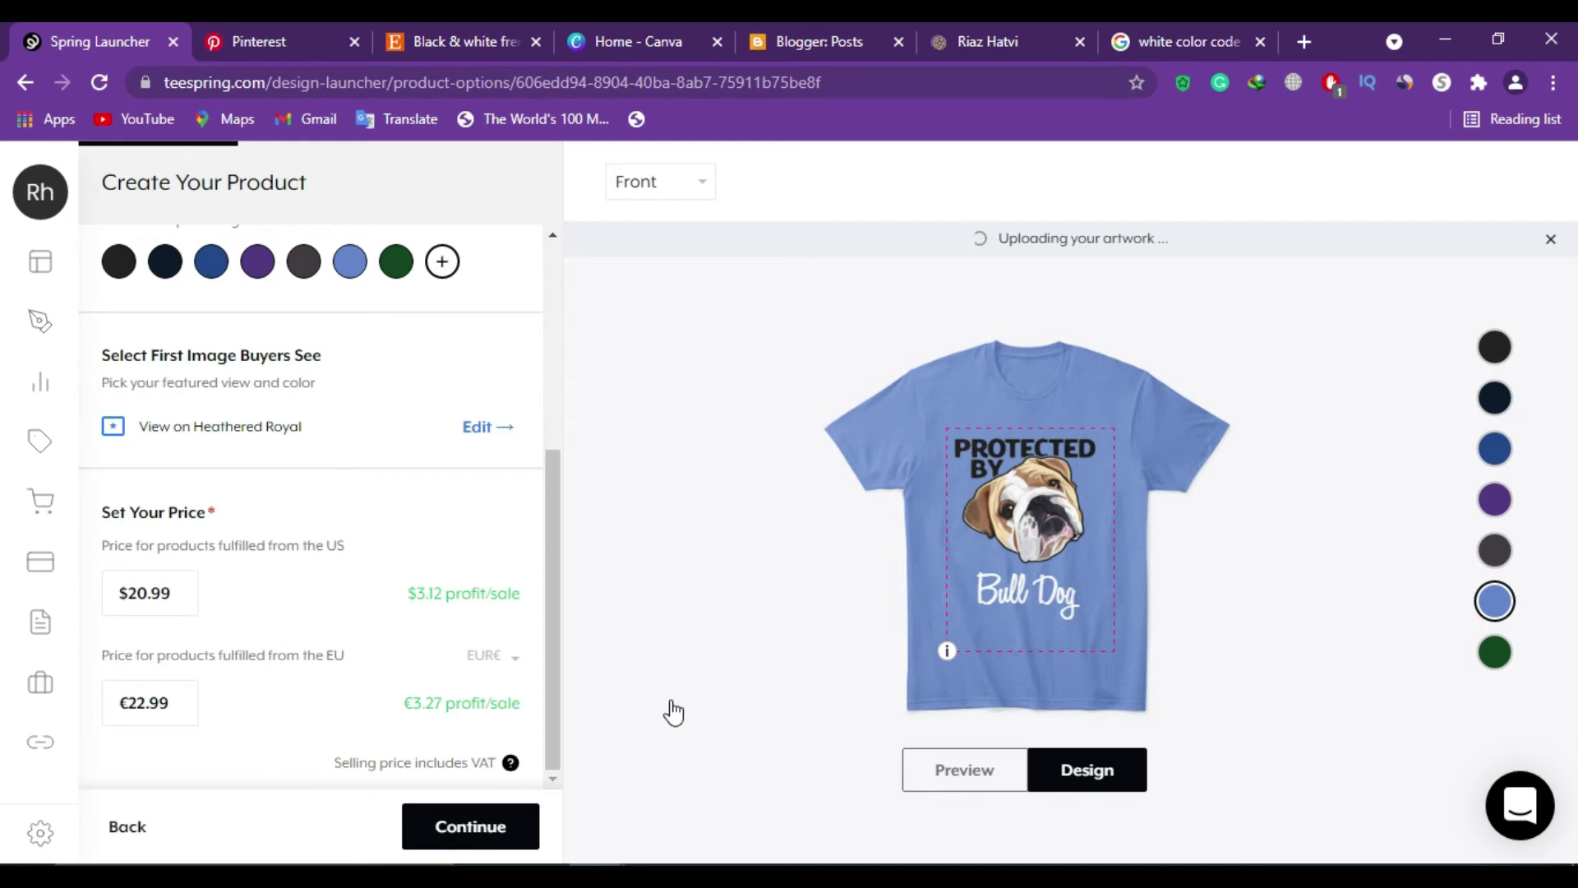
left_click(483, 826)
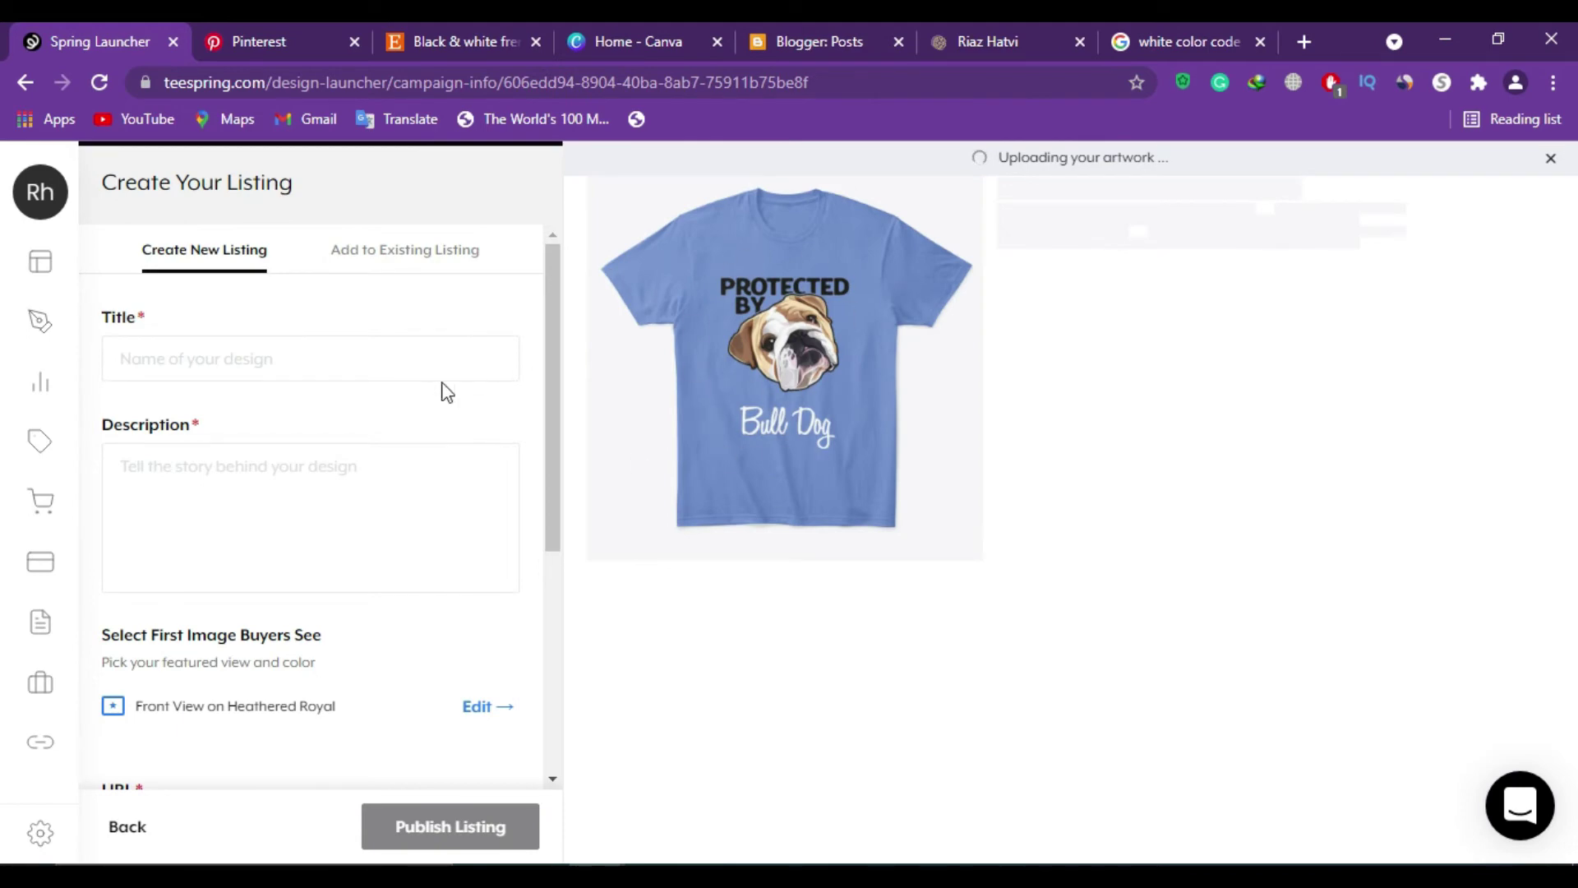
left_click(275, 363)
type("French Bulldog Lover T-Shirt")
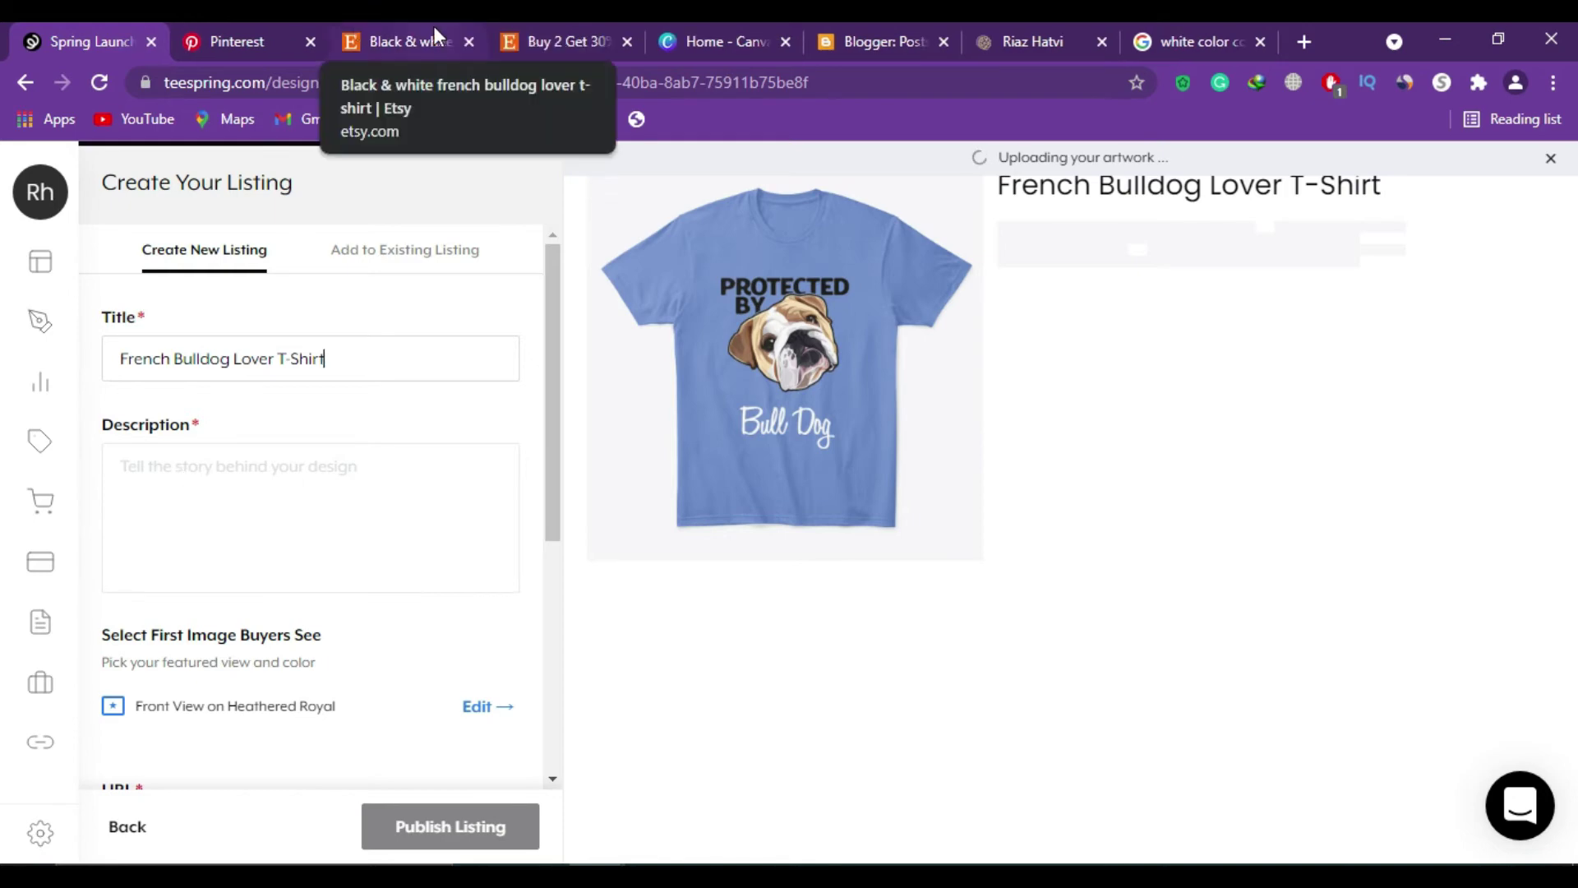
Step: Switch to the Etsy listing for the Anatomy of a French Bulldog shirt and copy its description through the care instructions
left_click(196, 522)
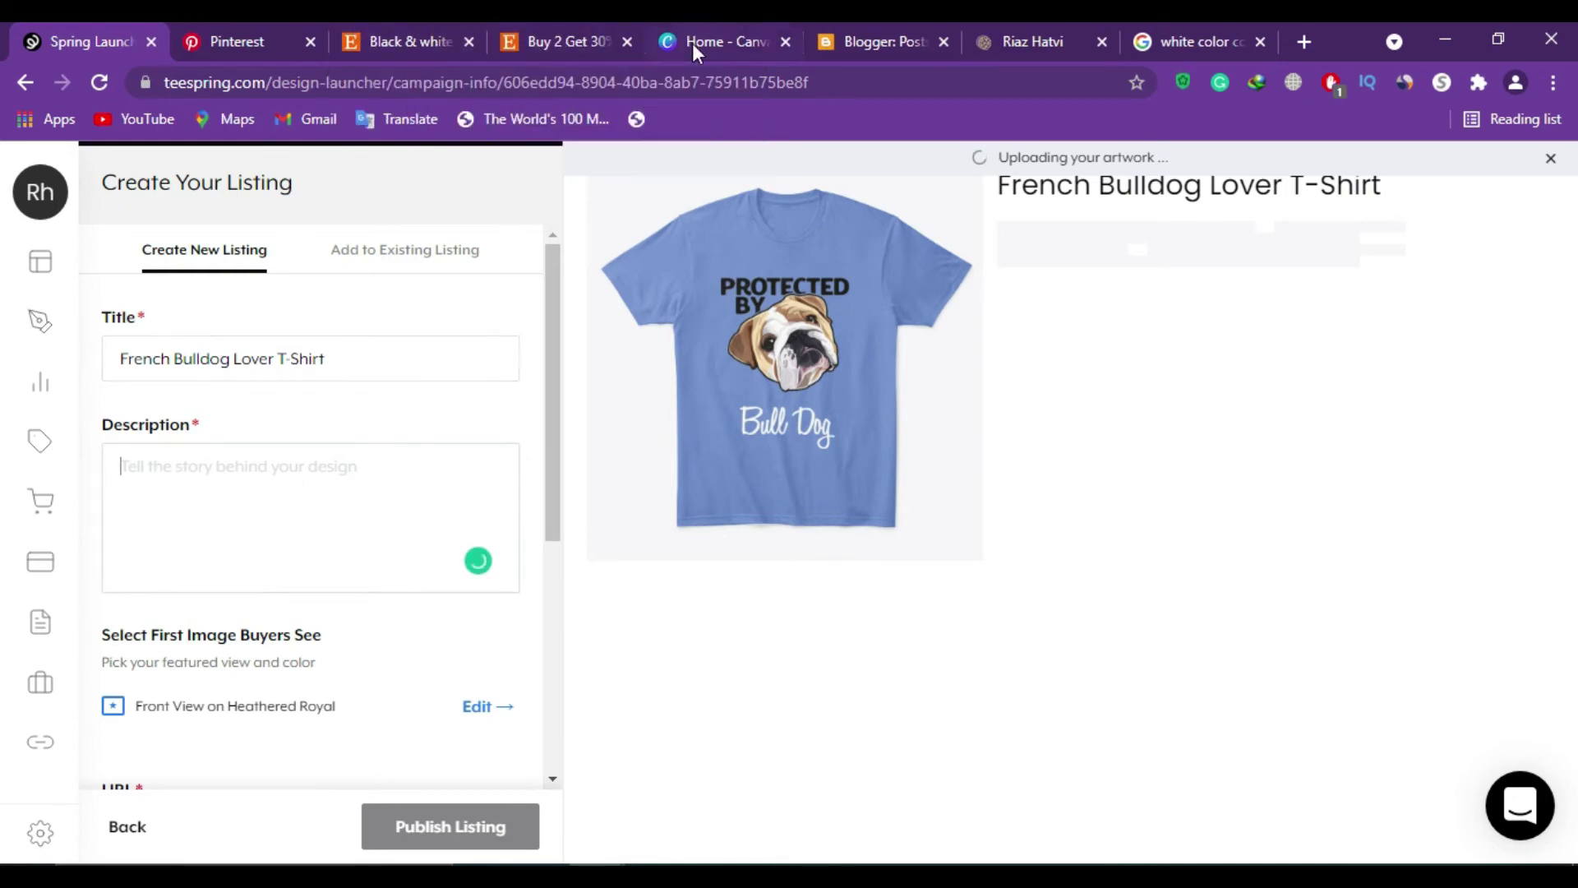
left_click(422, 29)
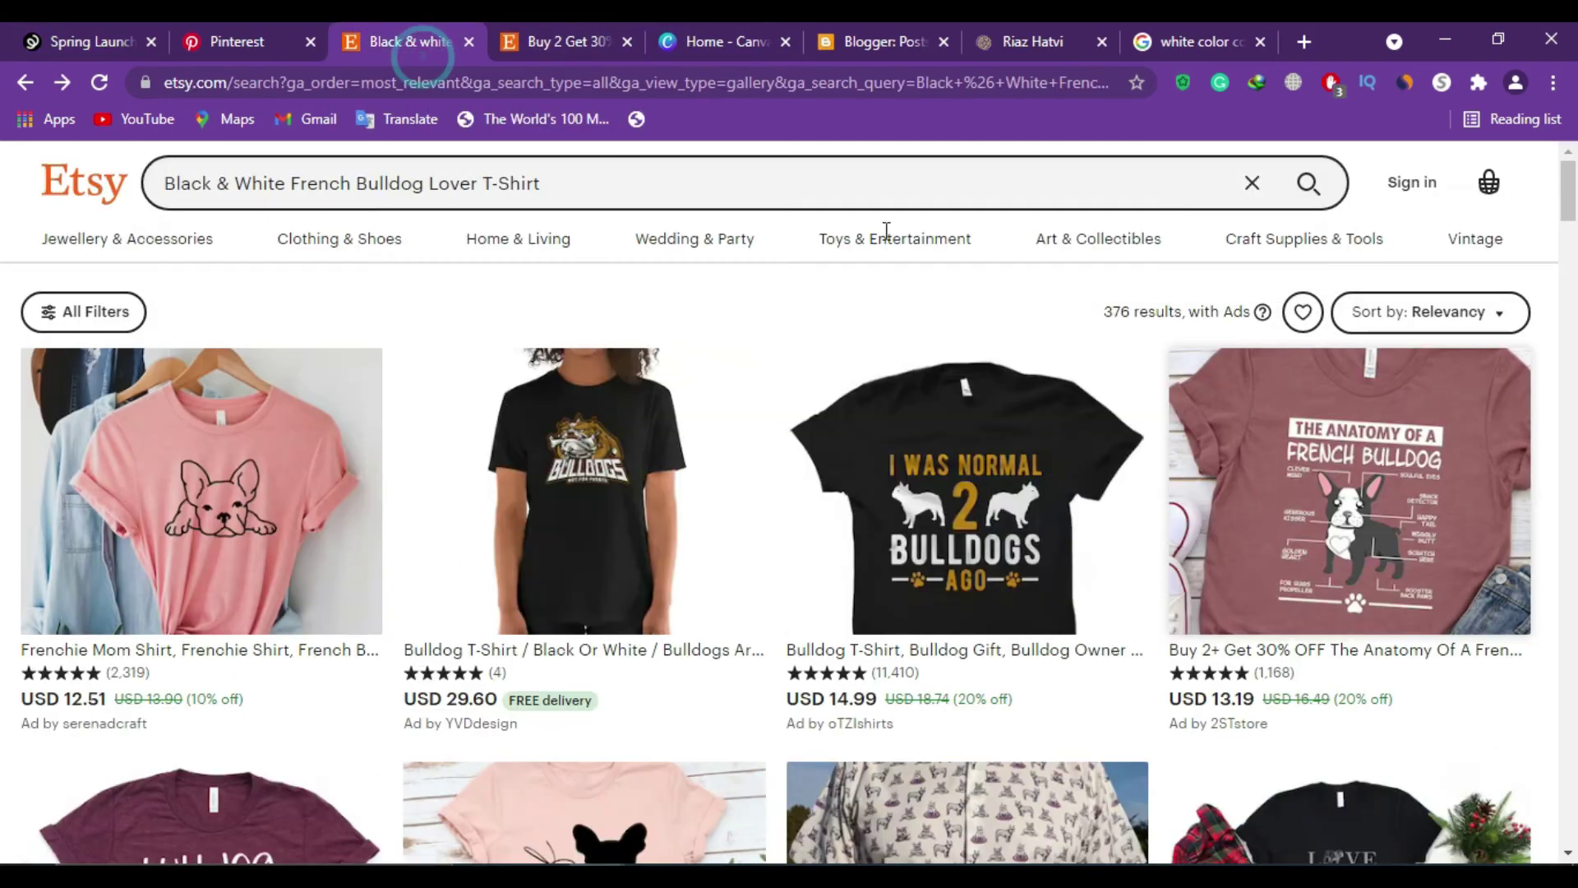
left_click(561, 33)
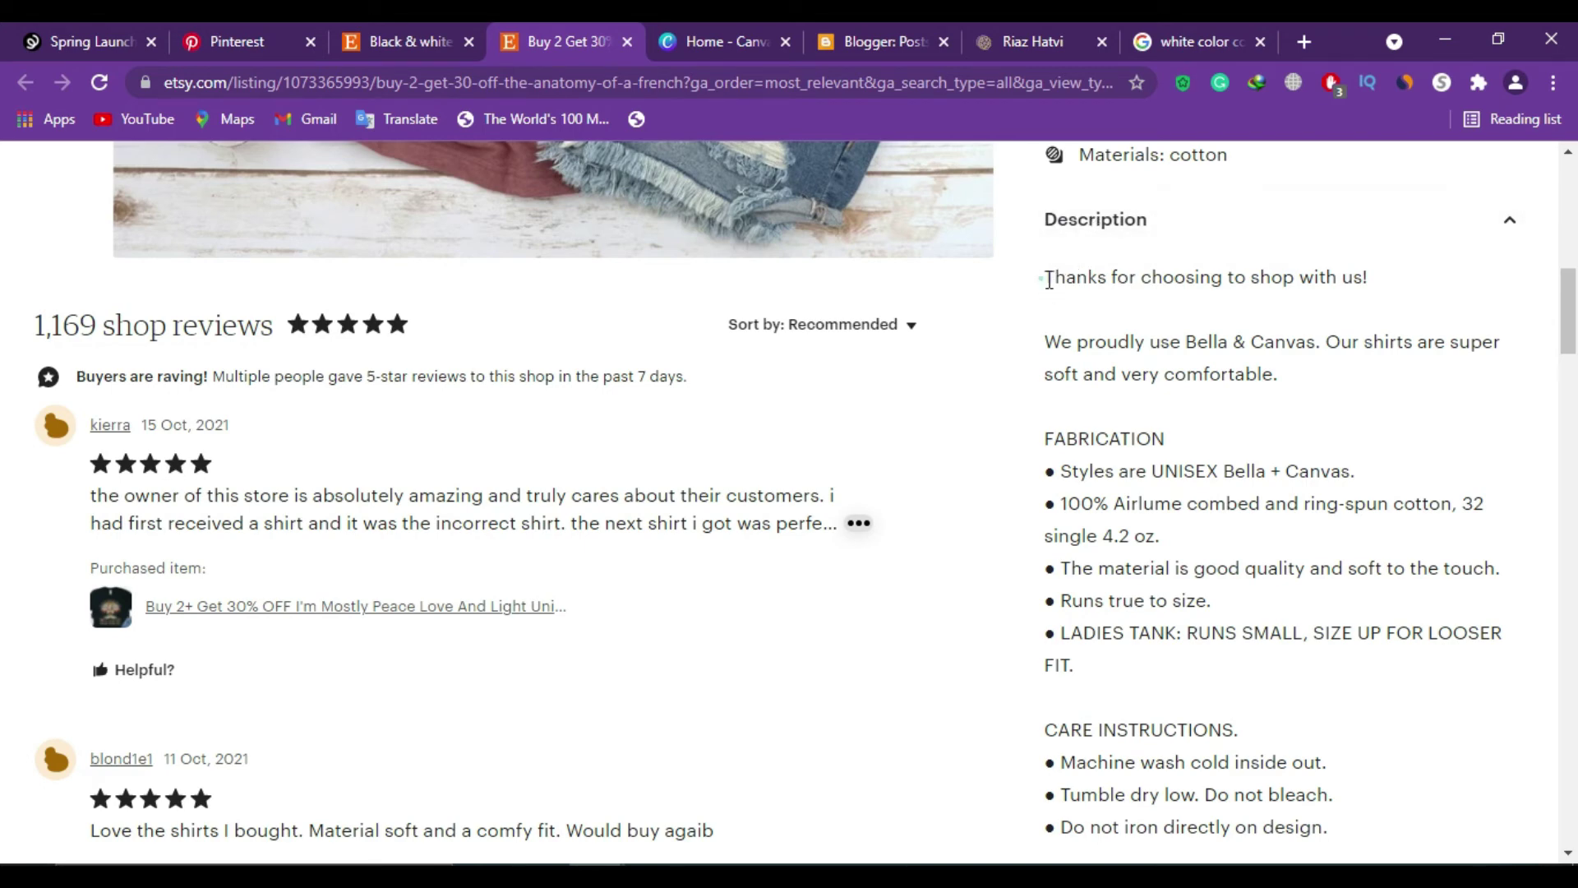
left_click_drag(1040, 279, 1158, 369)
left_click(1102, 344)
left_click_drag(1048, 276, 1344, 828)
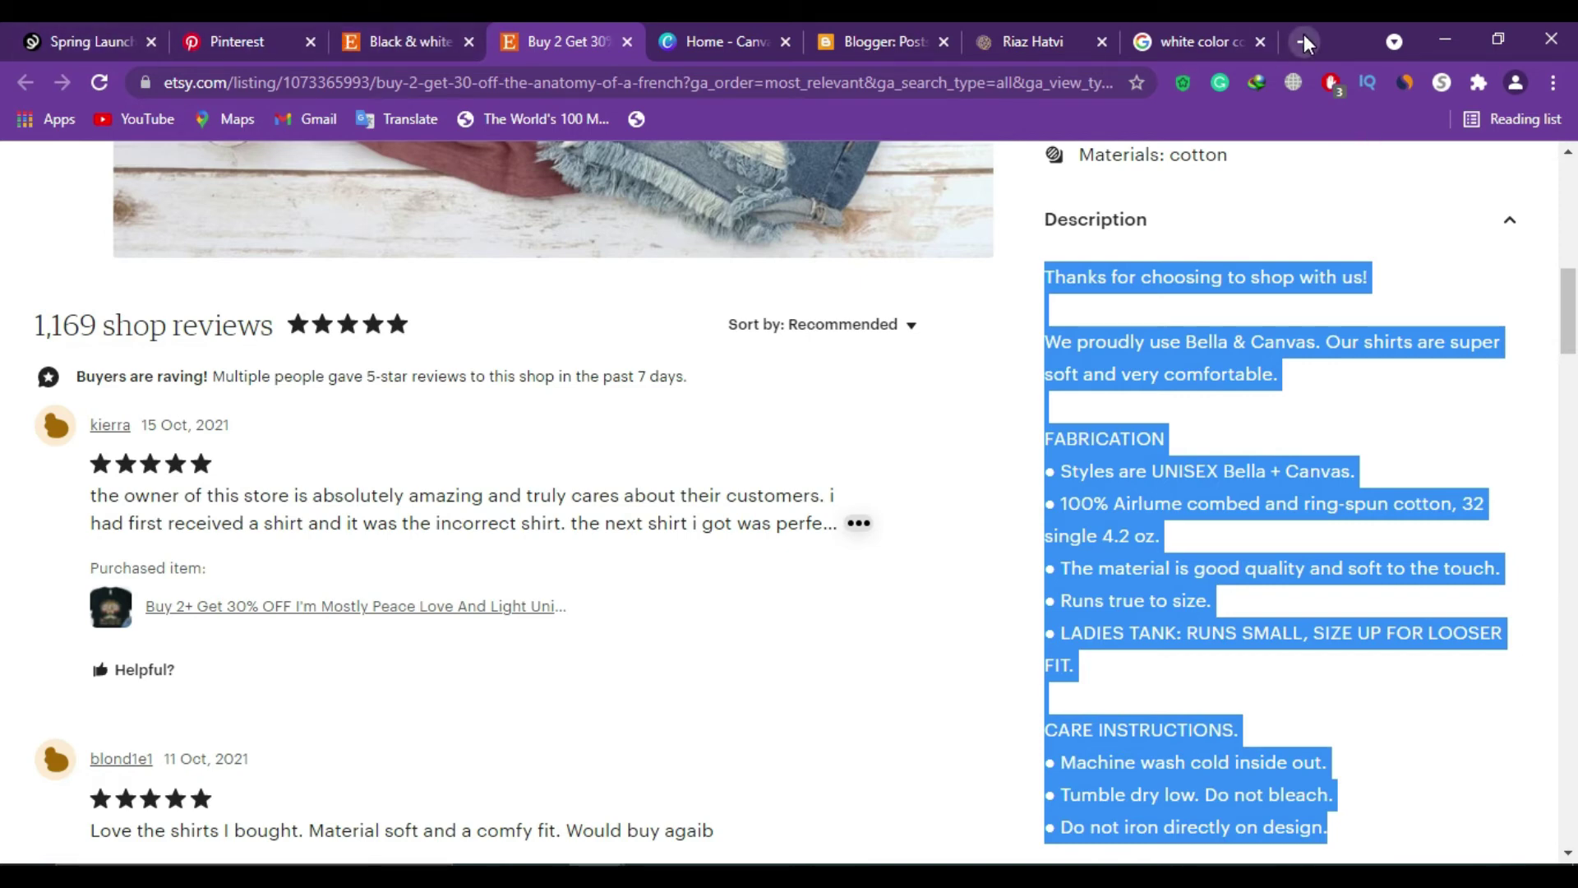
Step: Return to Spring and paste the copied shirt description into the new listing's description
left_click(44, 24)
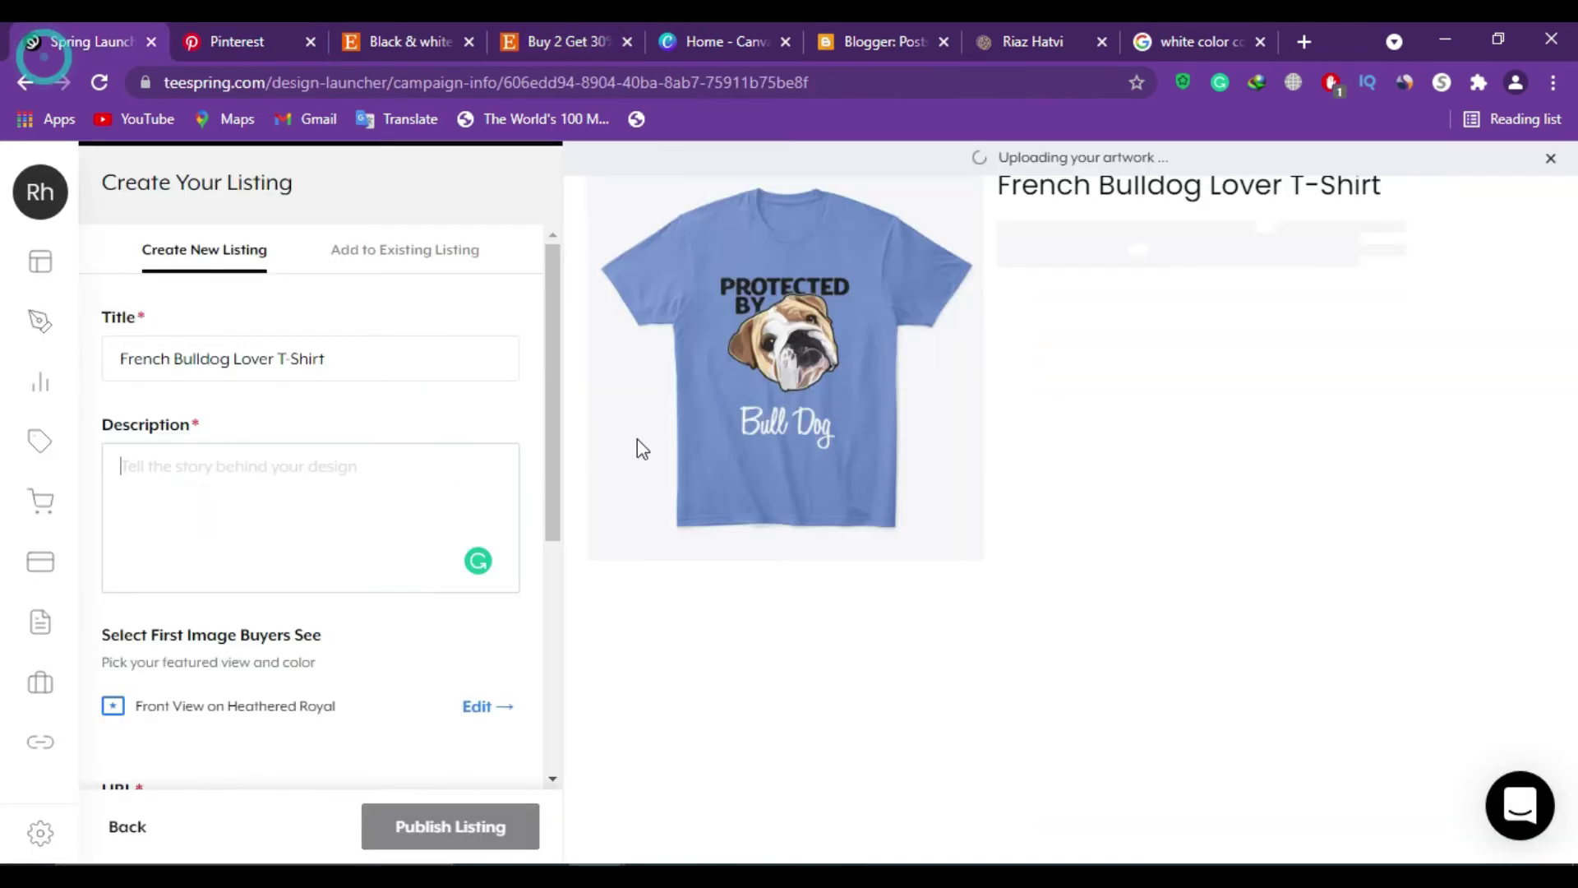
left_click(332, 480)
type("Thanks for choosing to shop with us!  We proudly use Bella & Canvas. Our shirts are super soft and very comfortable.  FABRICATION ● Styles are UNISEX Bella + Canvas. ● 100% Airlume combed and ring-spun cotton, 32 single 4.2 oz. ● The material is good quality and soft to the touch. ● Runs true to size. ● LADIES TANK: RUNS SMALL, SIZE UP FOR LOOSER FIT.  CARE INSTRUCTIONS. ● Machine wash cold inside out. ● Tumble dry low. Do not bleach. ● Do not iron directly on design.")
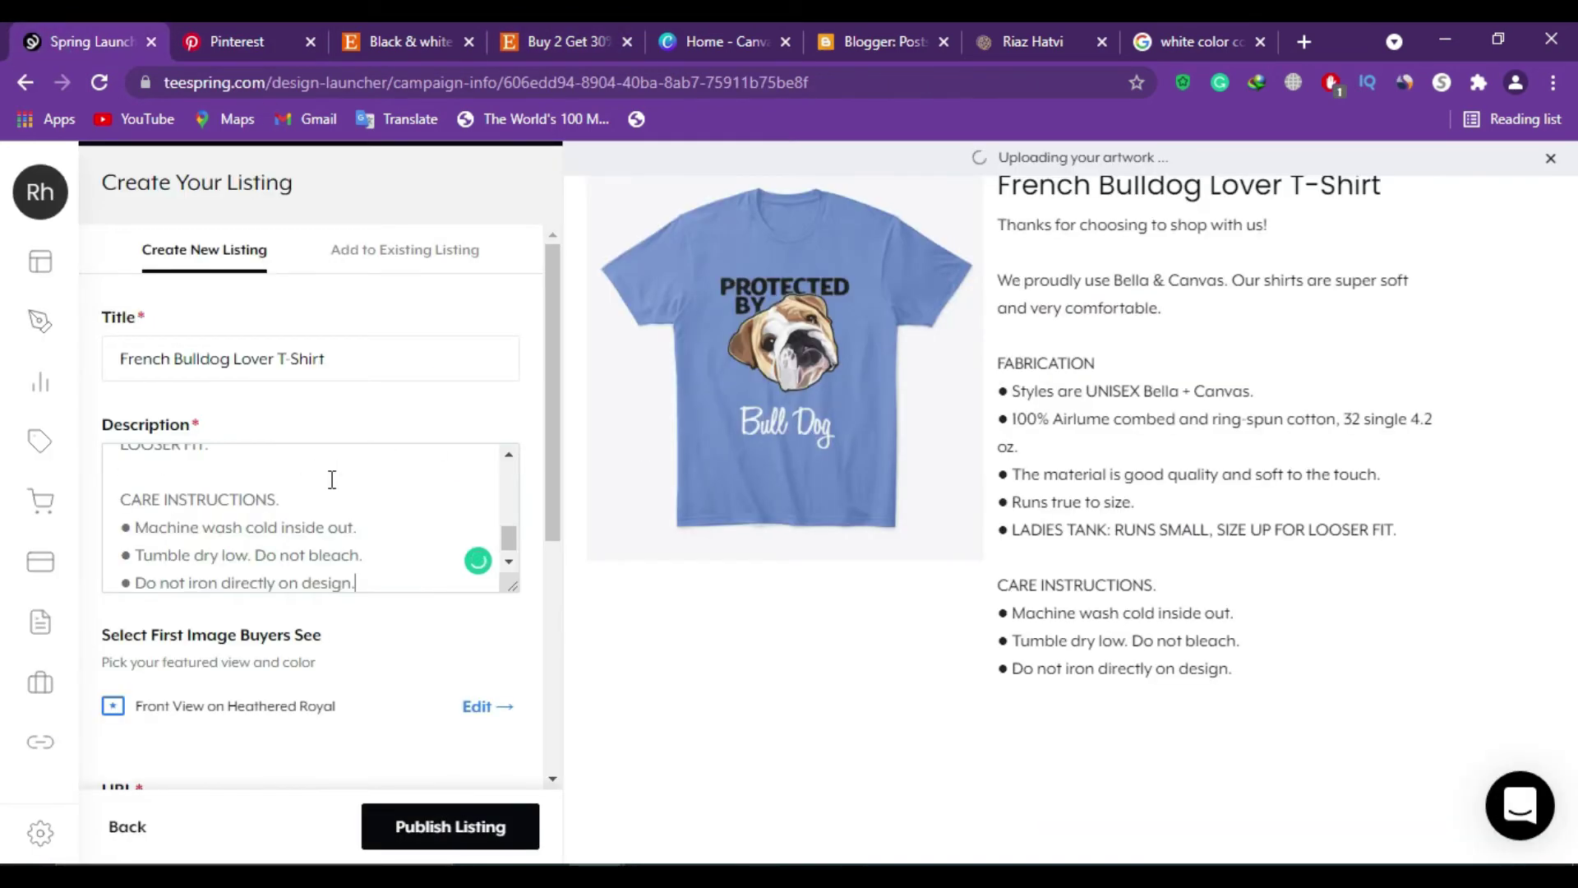
Step: Correct the description's material line to read "The material is of good quality and soft to the touch."
left_click_drag(513, 547, 513, 496)
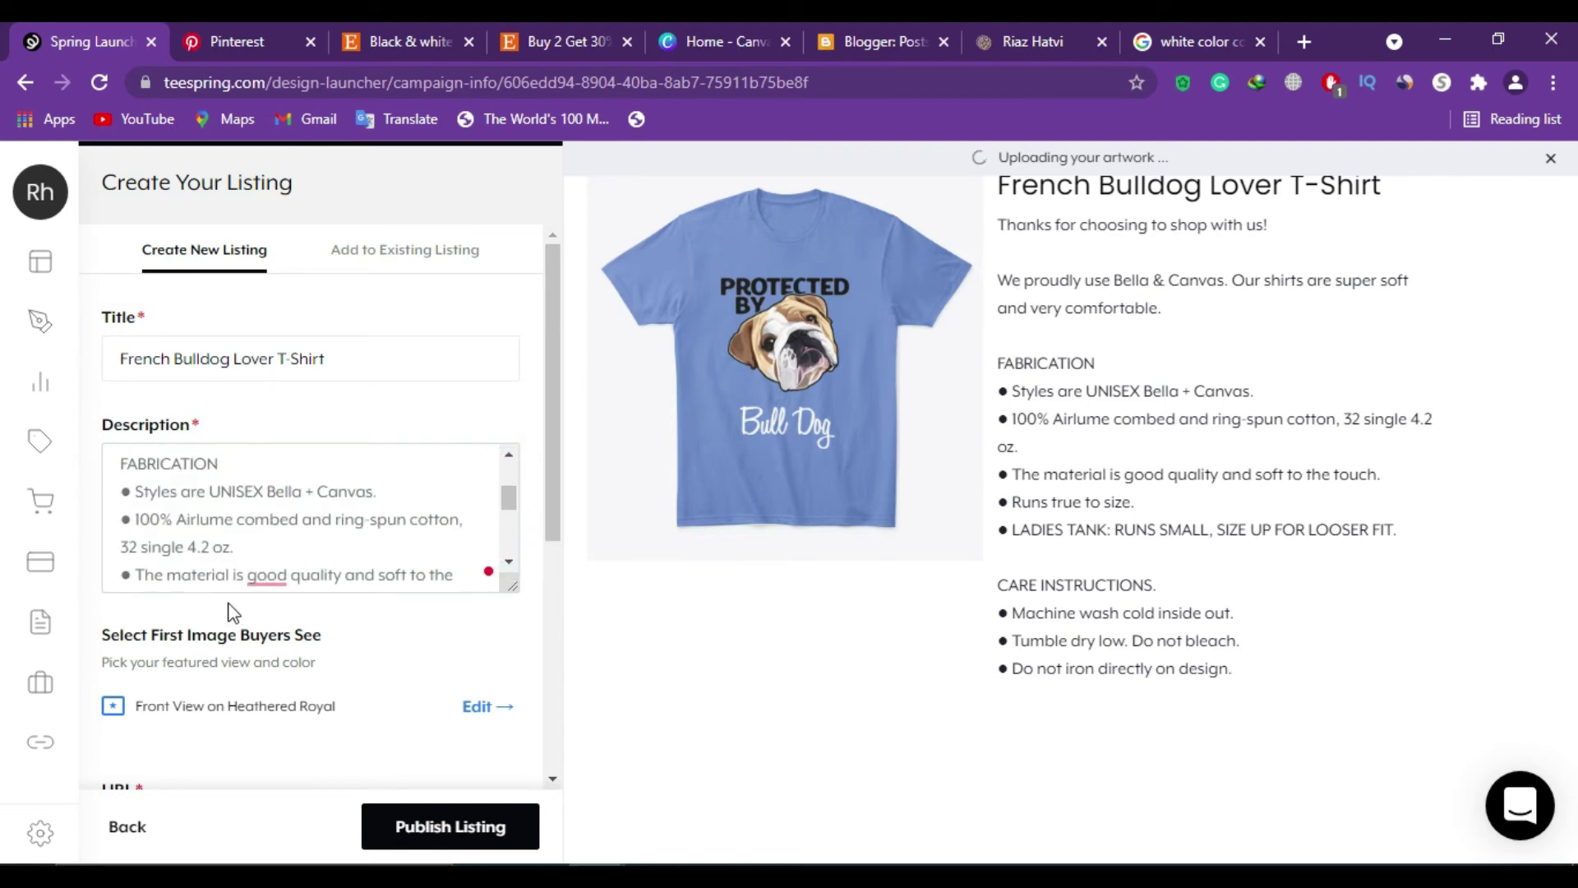
mouse_move(267, 575)
left_click(301, 602)
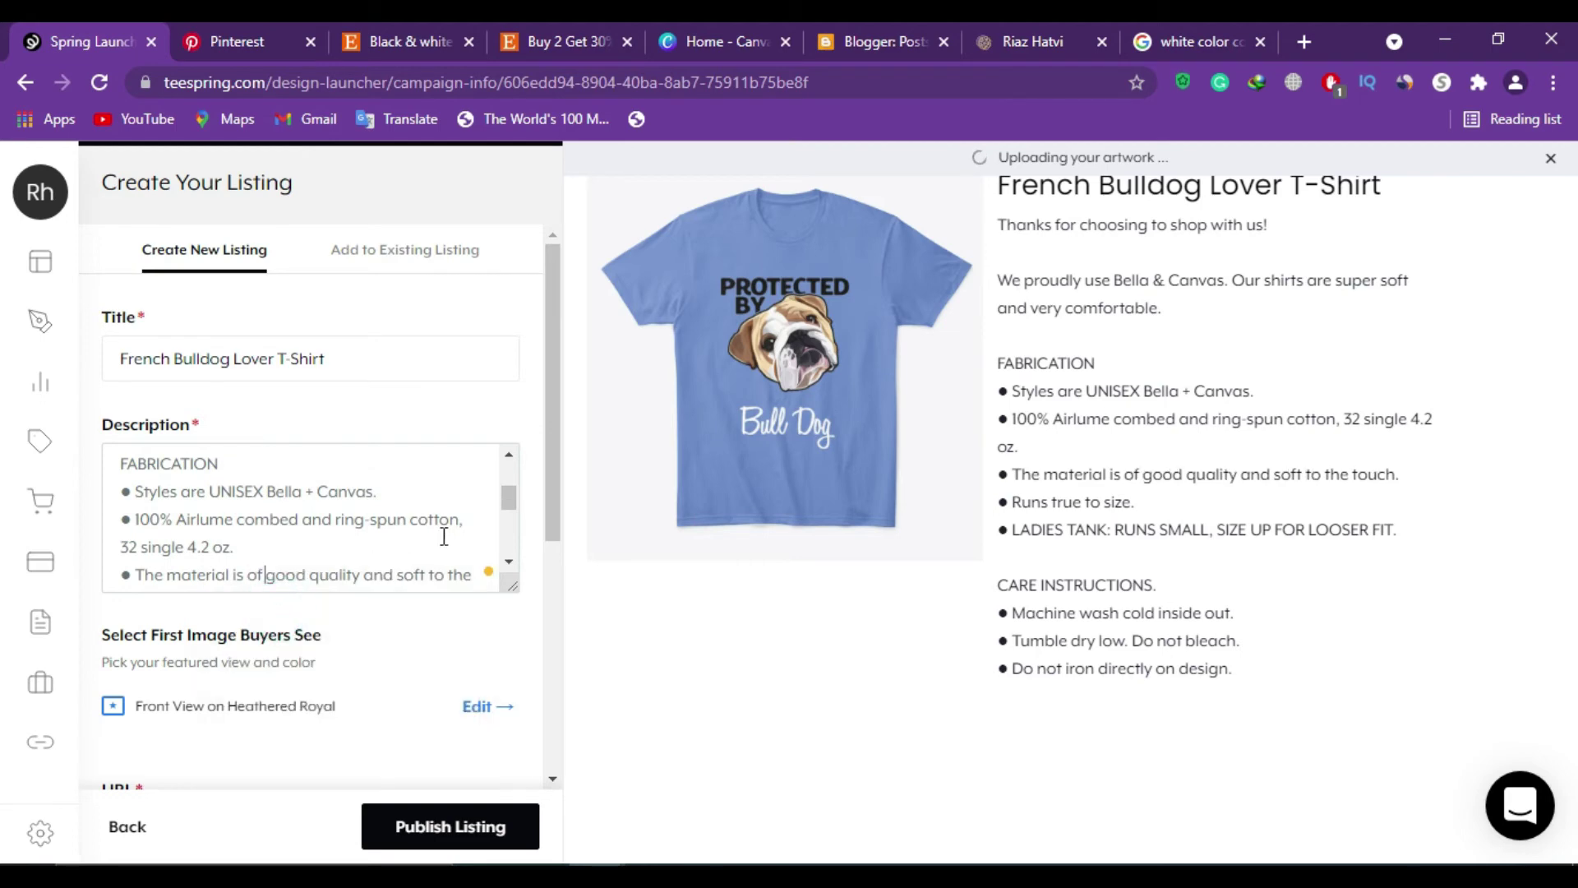
mouse_move(515, 514)
left_mouse_down()
mouse_move(511, 479)
mouse_move(513, 567)
mouse_move(506, 485)
left_mouse_up()
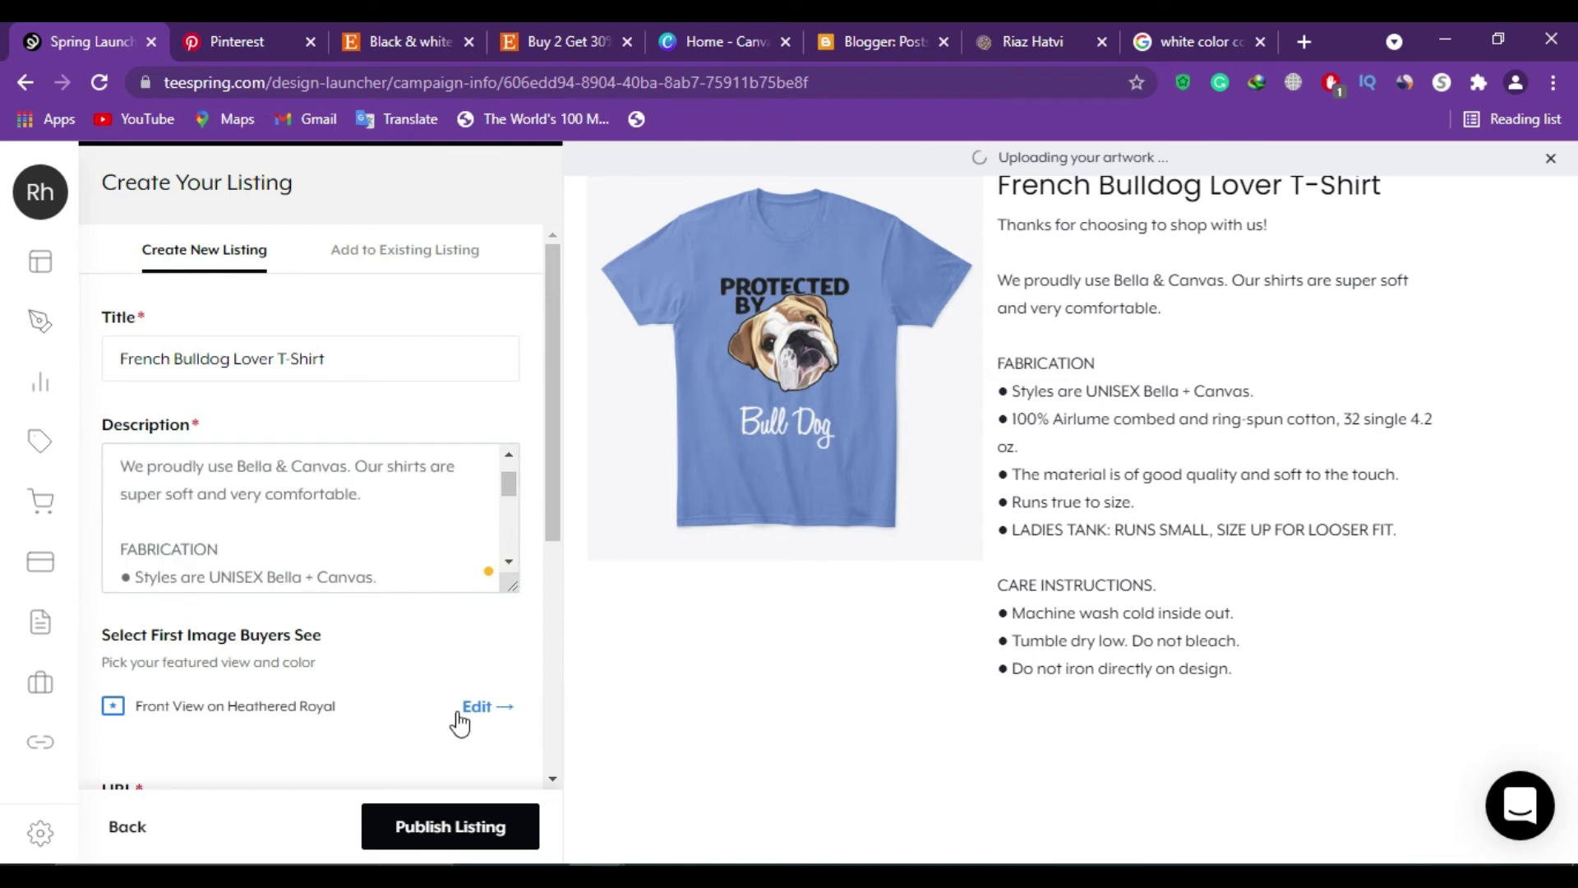
Step: Check the listing's URL, visibility and store settings, and publish the listing
left_click_drag(550, 436, 569, 649)
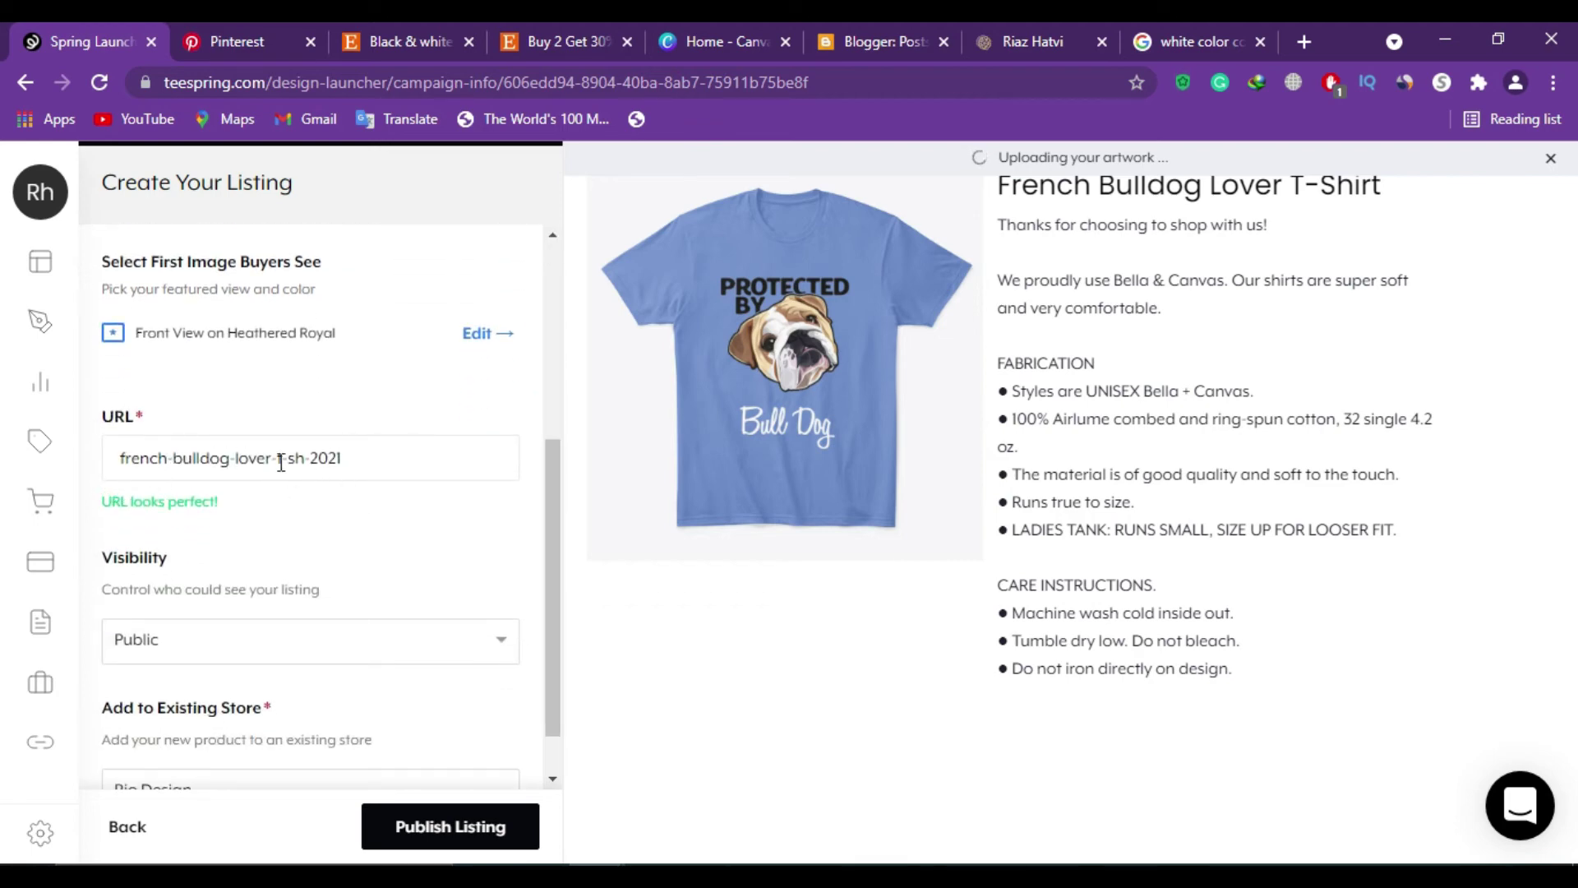
scroll(556, 581, "down", 1)
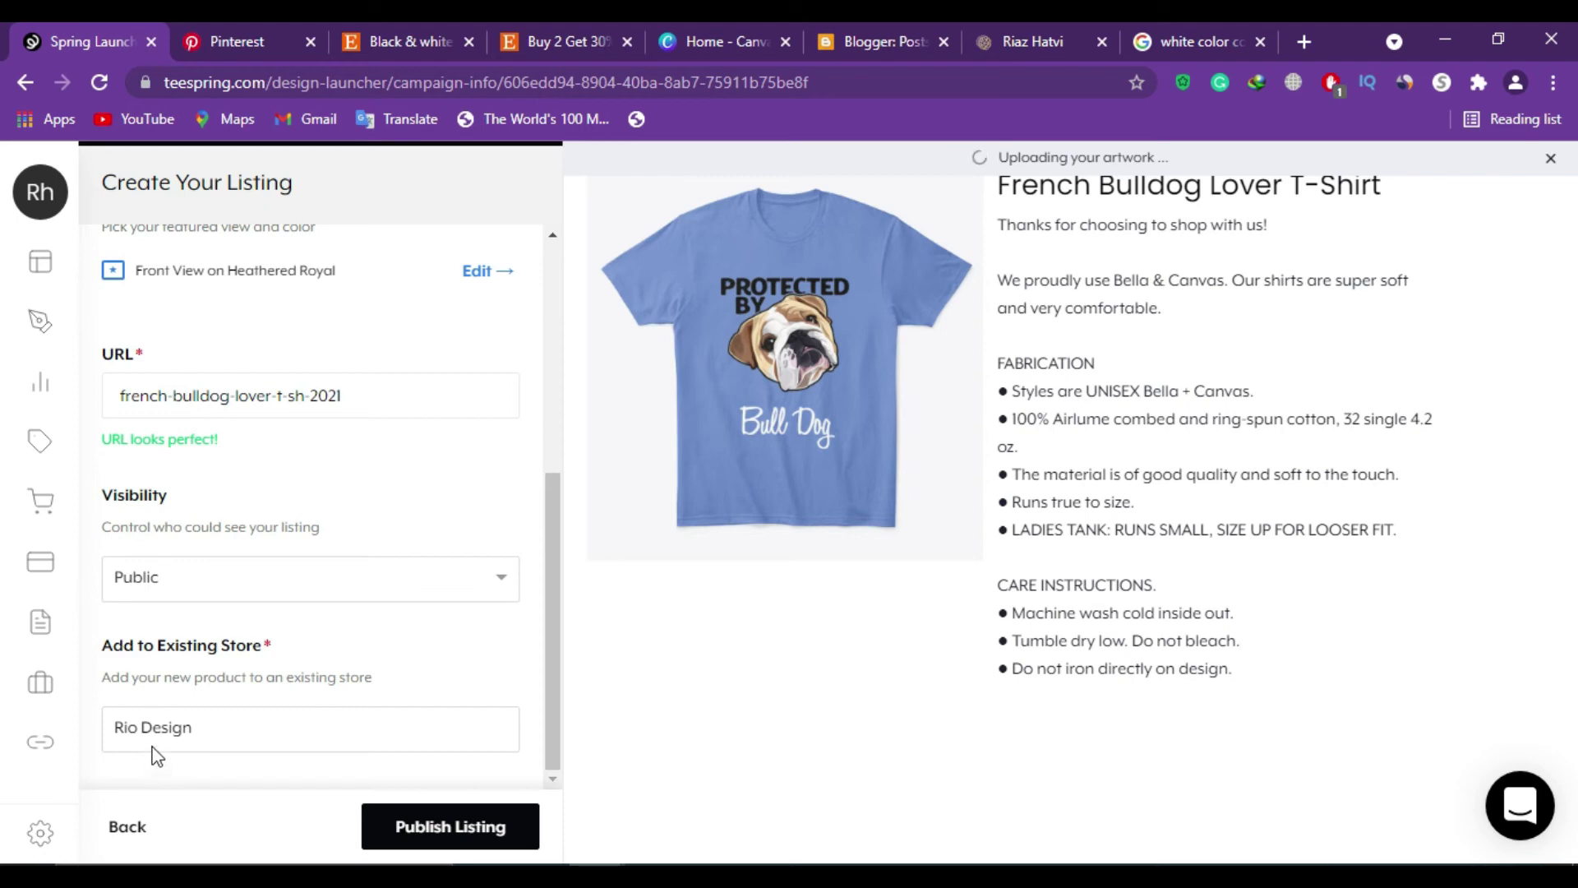
left_click(436, 829)
left_click(456, 827)
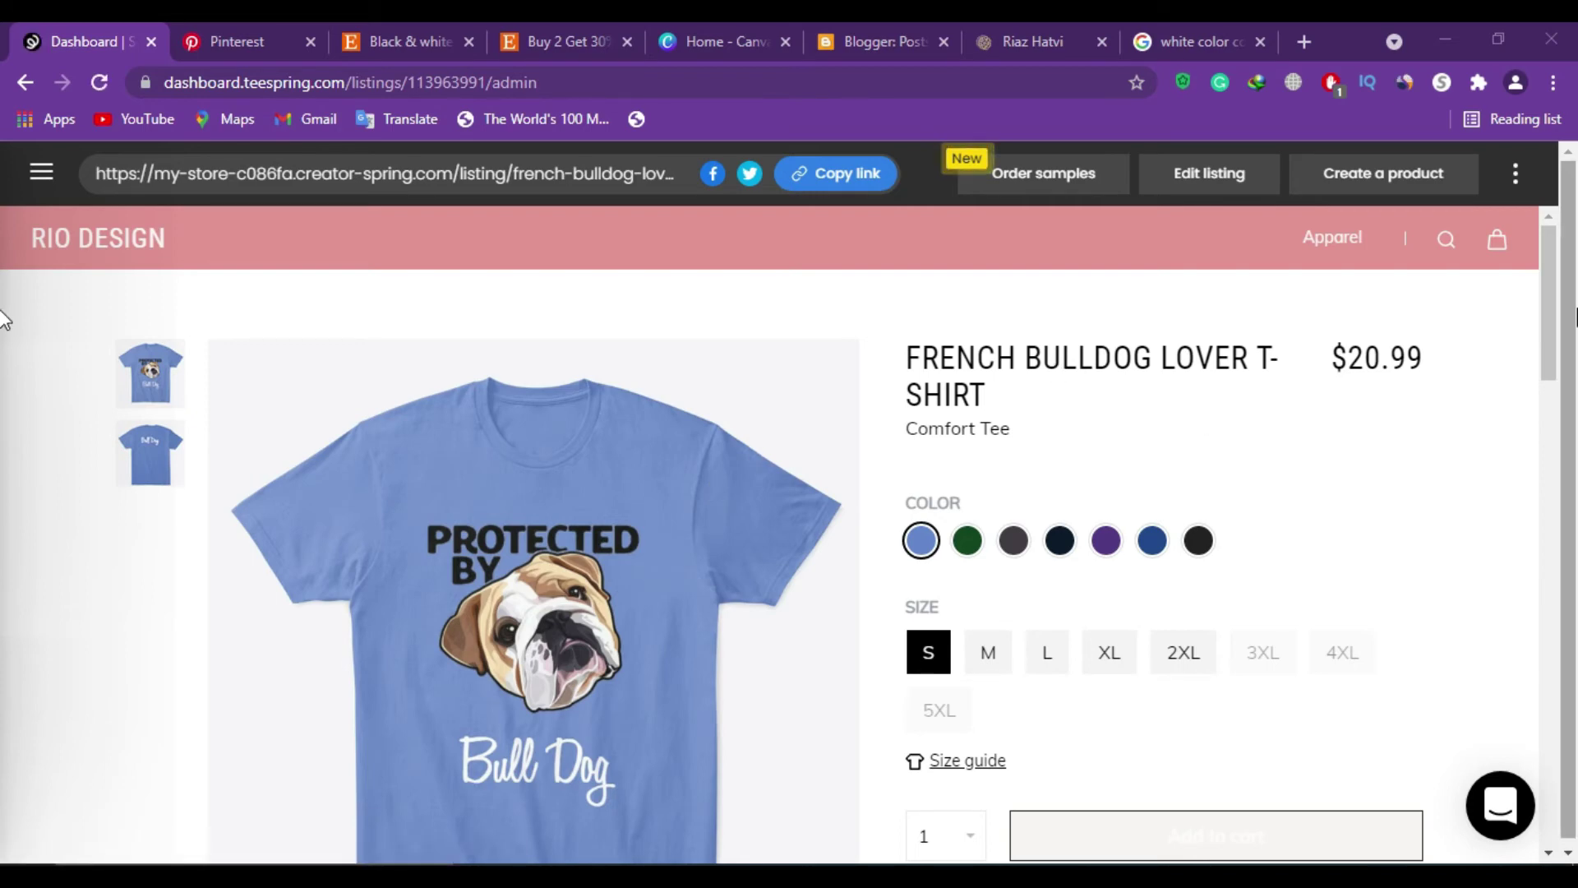
Step: Look over the published product page and preview the shirt in green, charcoal, purple and royal blue
left_click_drag(1551, 310, 1555, 456)
left_click_drag(1550, 426, 1526, 295)
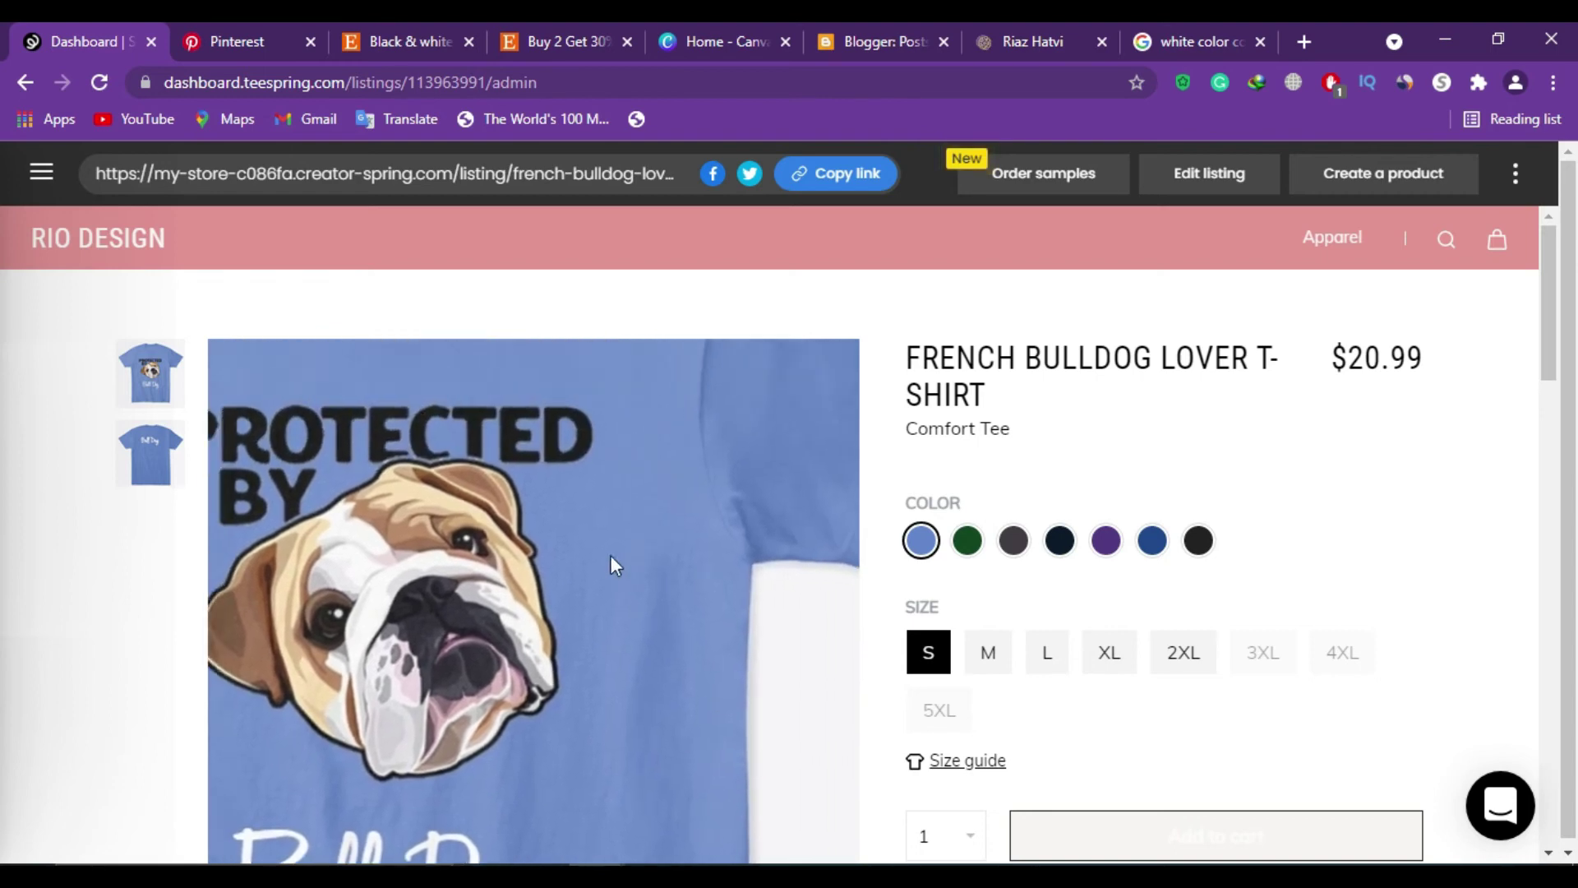
left_click(969, 542)
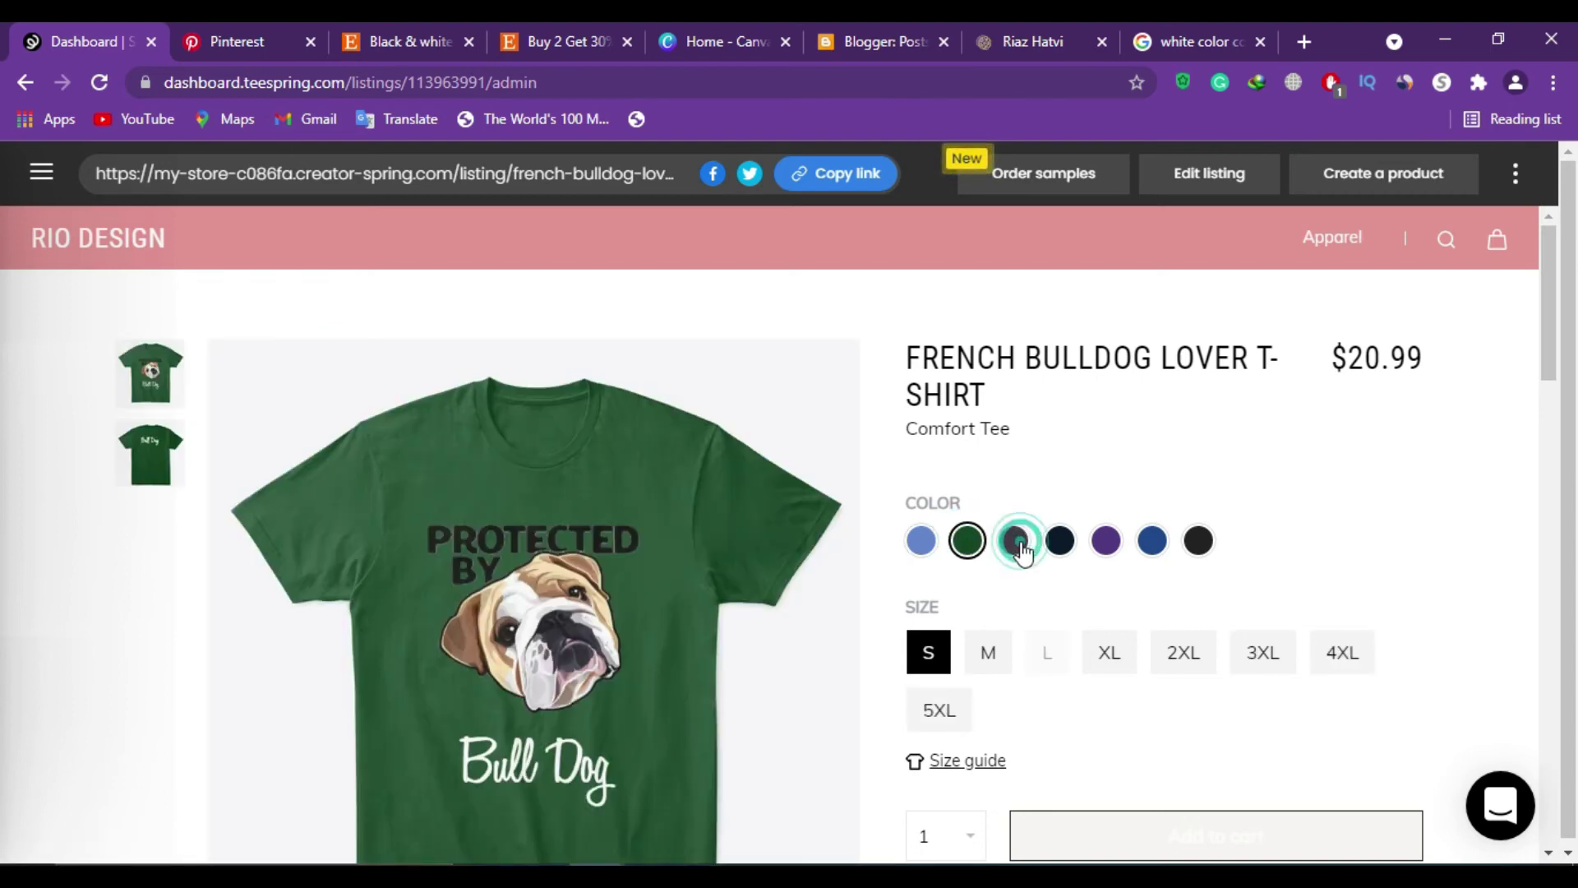
left_click(1020, 549)
left_click(1106, 543)
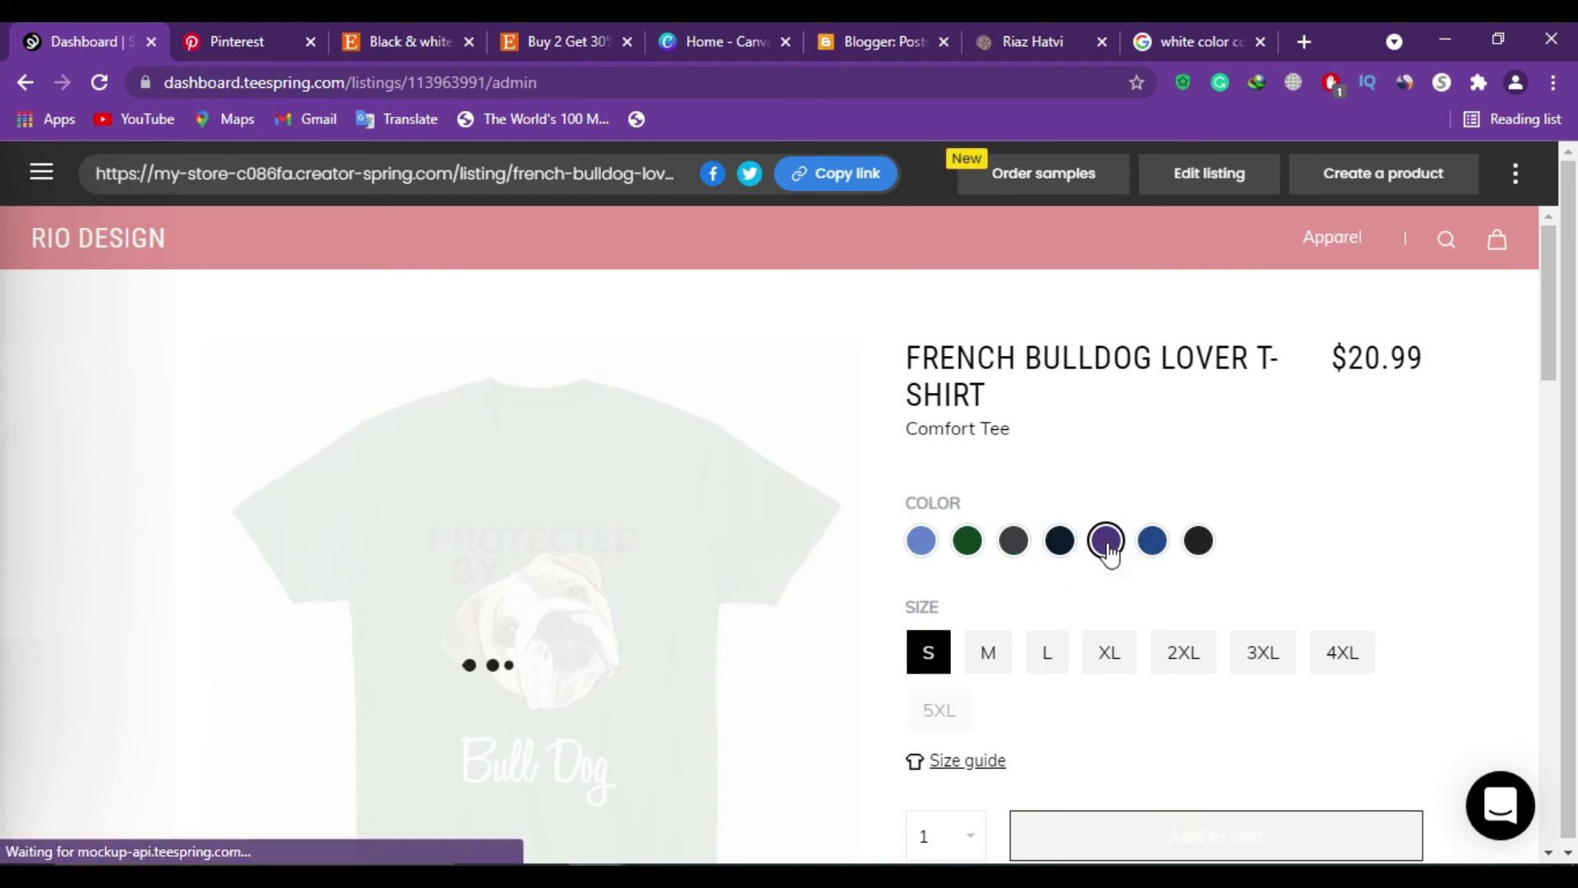
left_click(1152, 546)
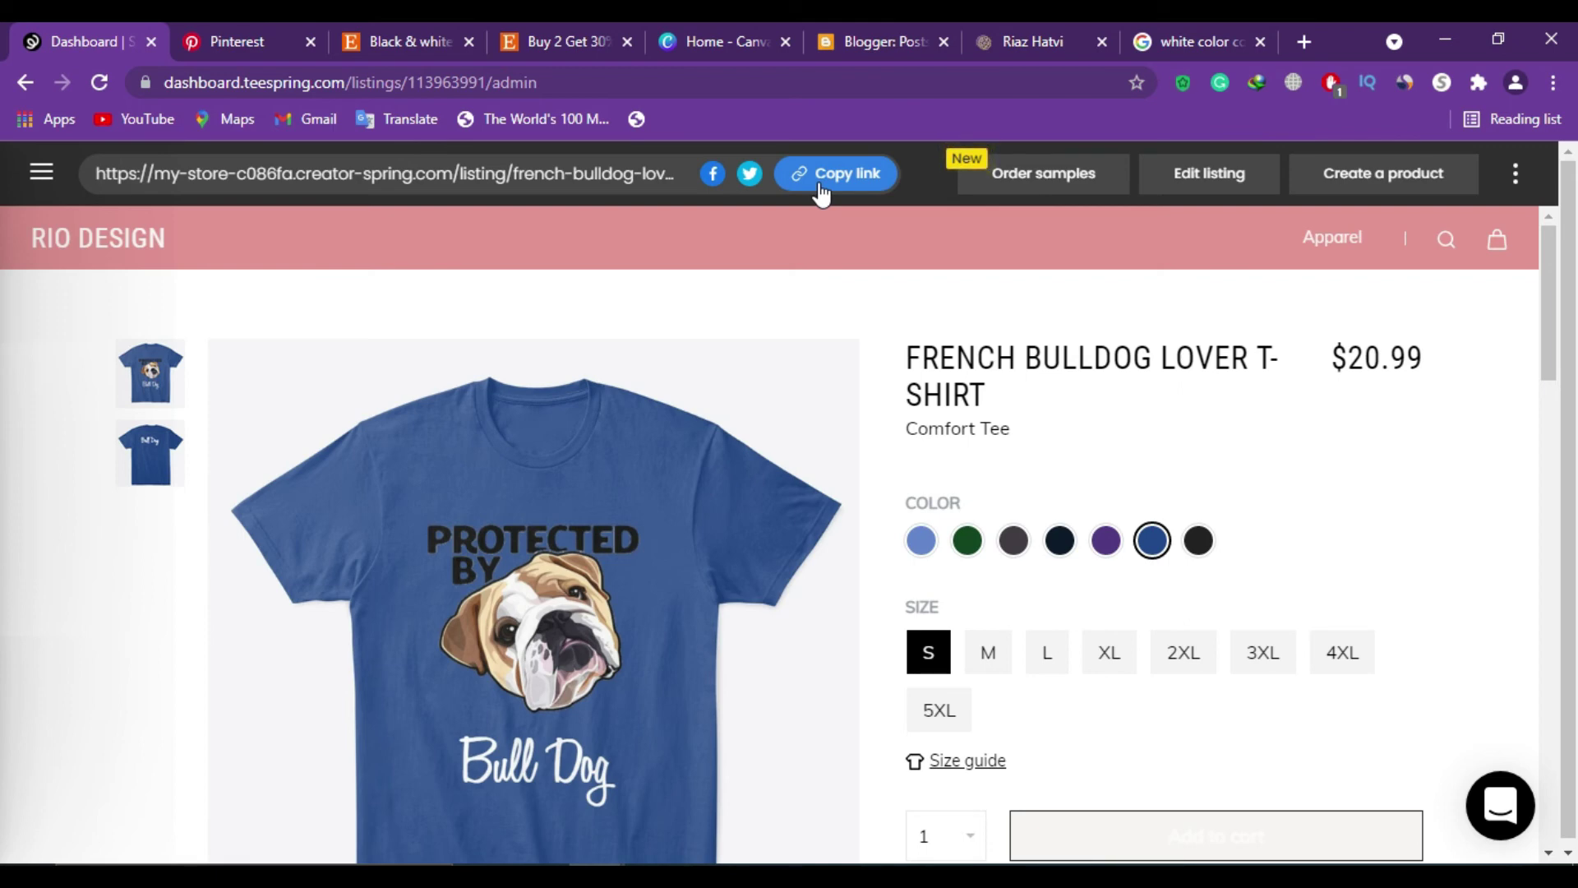
Step: Compare the bulldog shirt search results on Pinterest with those on Etsy
left_click(230, 36)
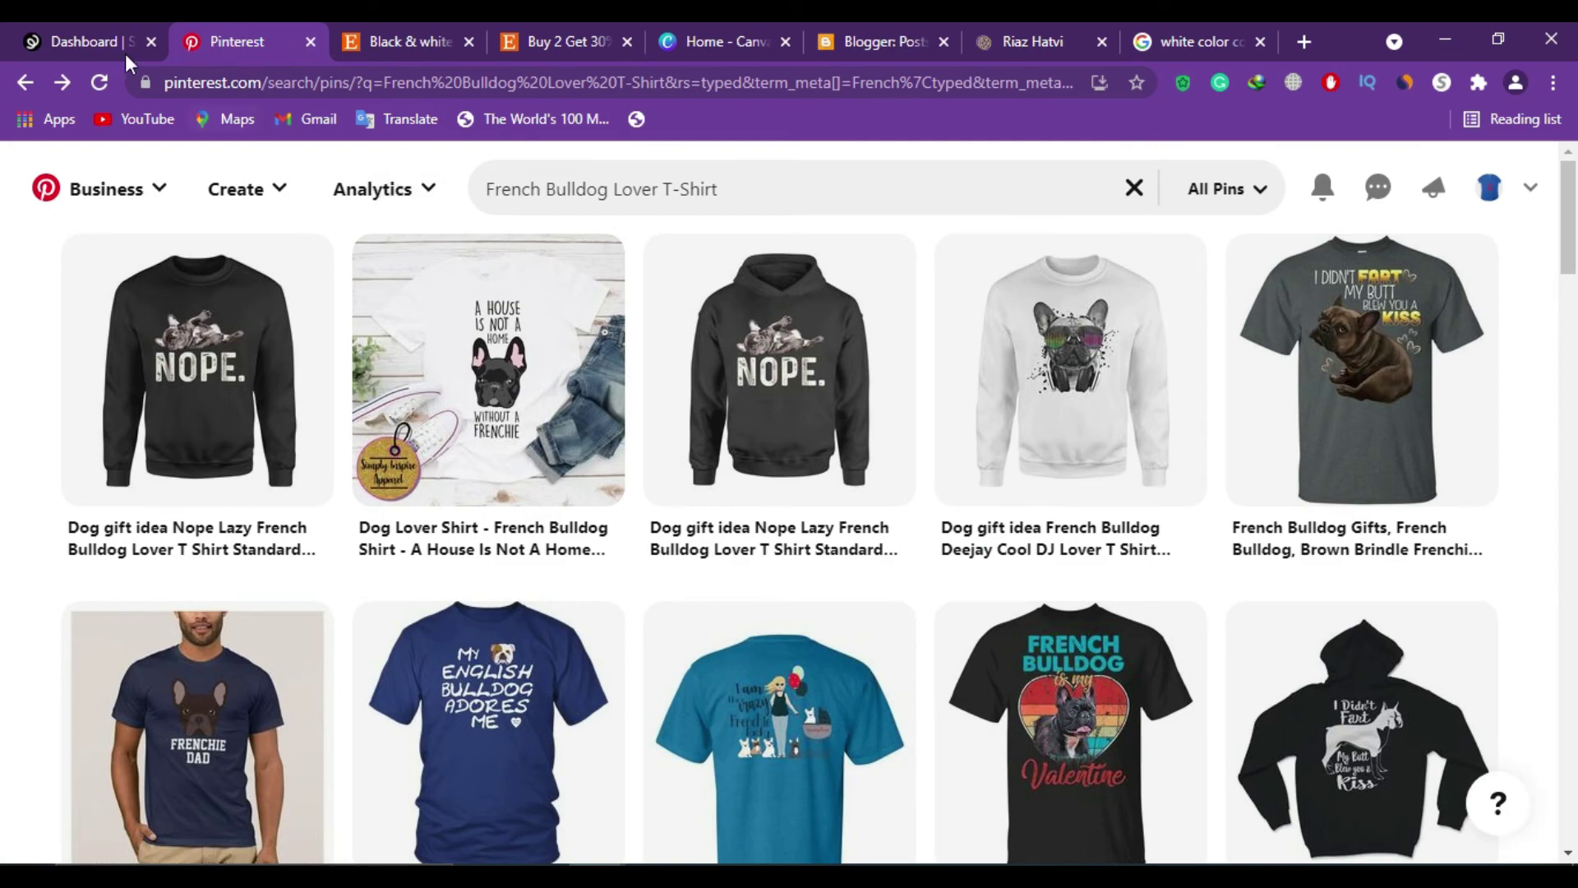
left_click(376, 25)
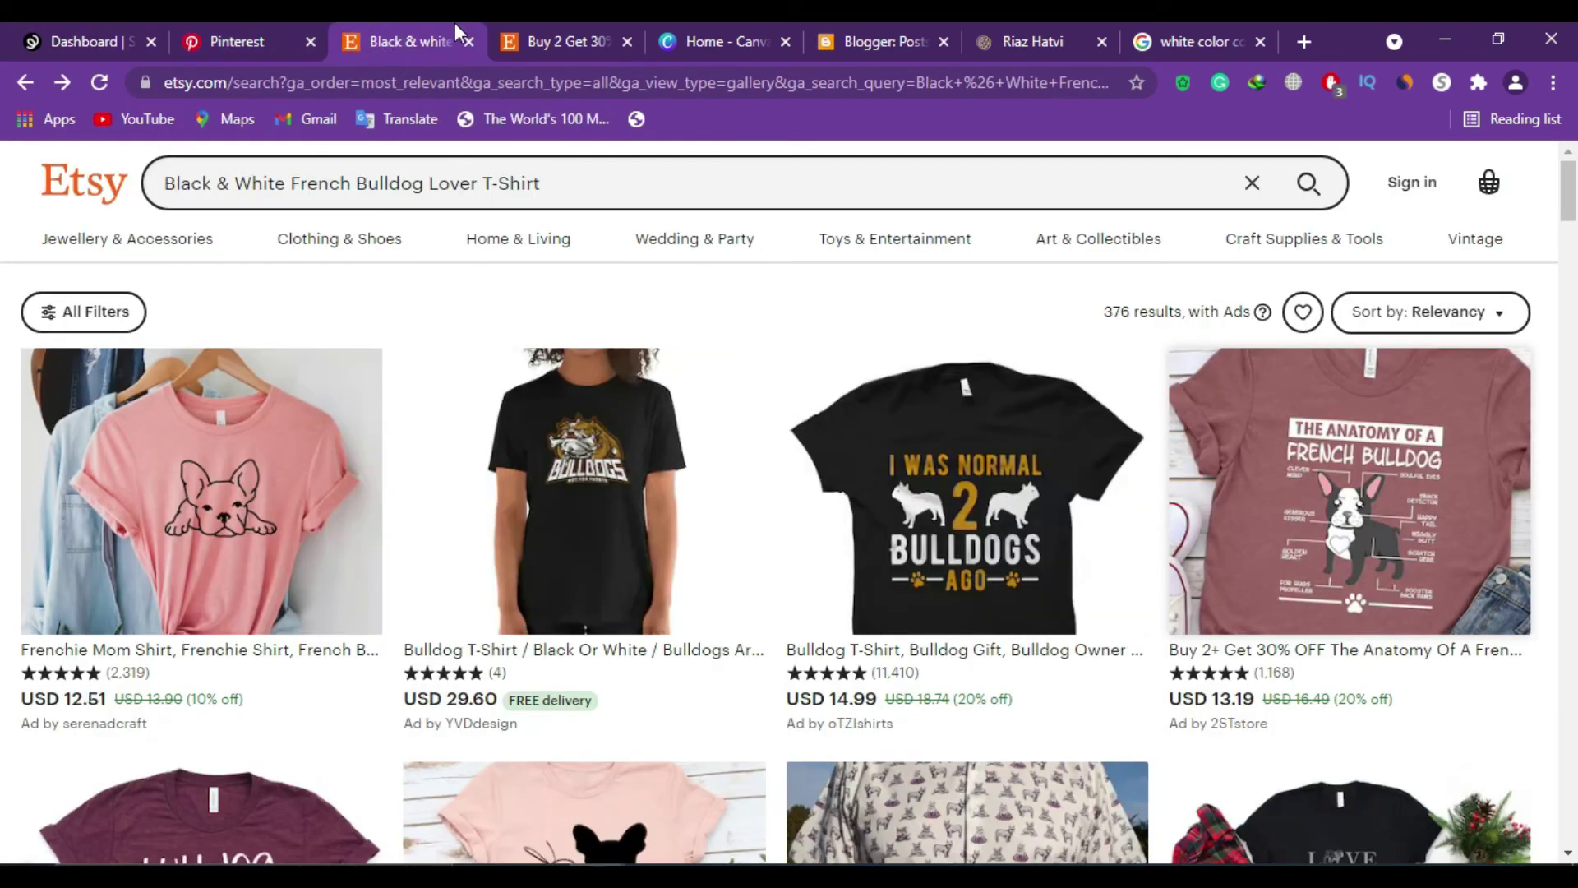
left_click(228, 29)
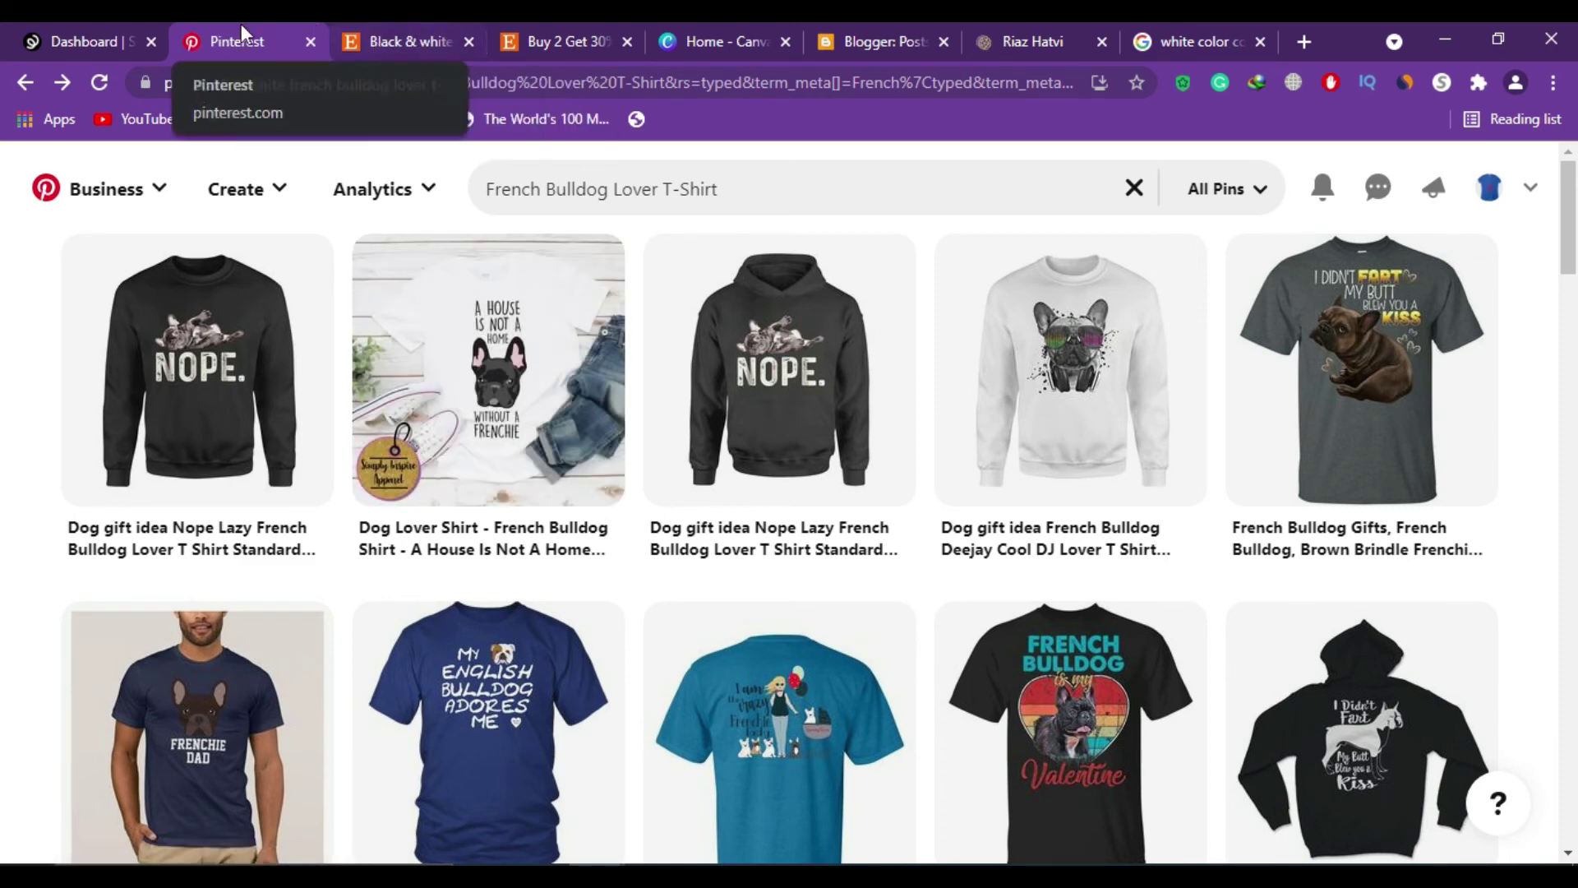
left_click(392, 36)
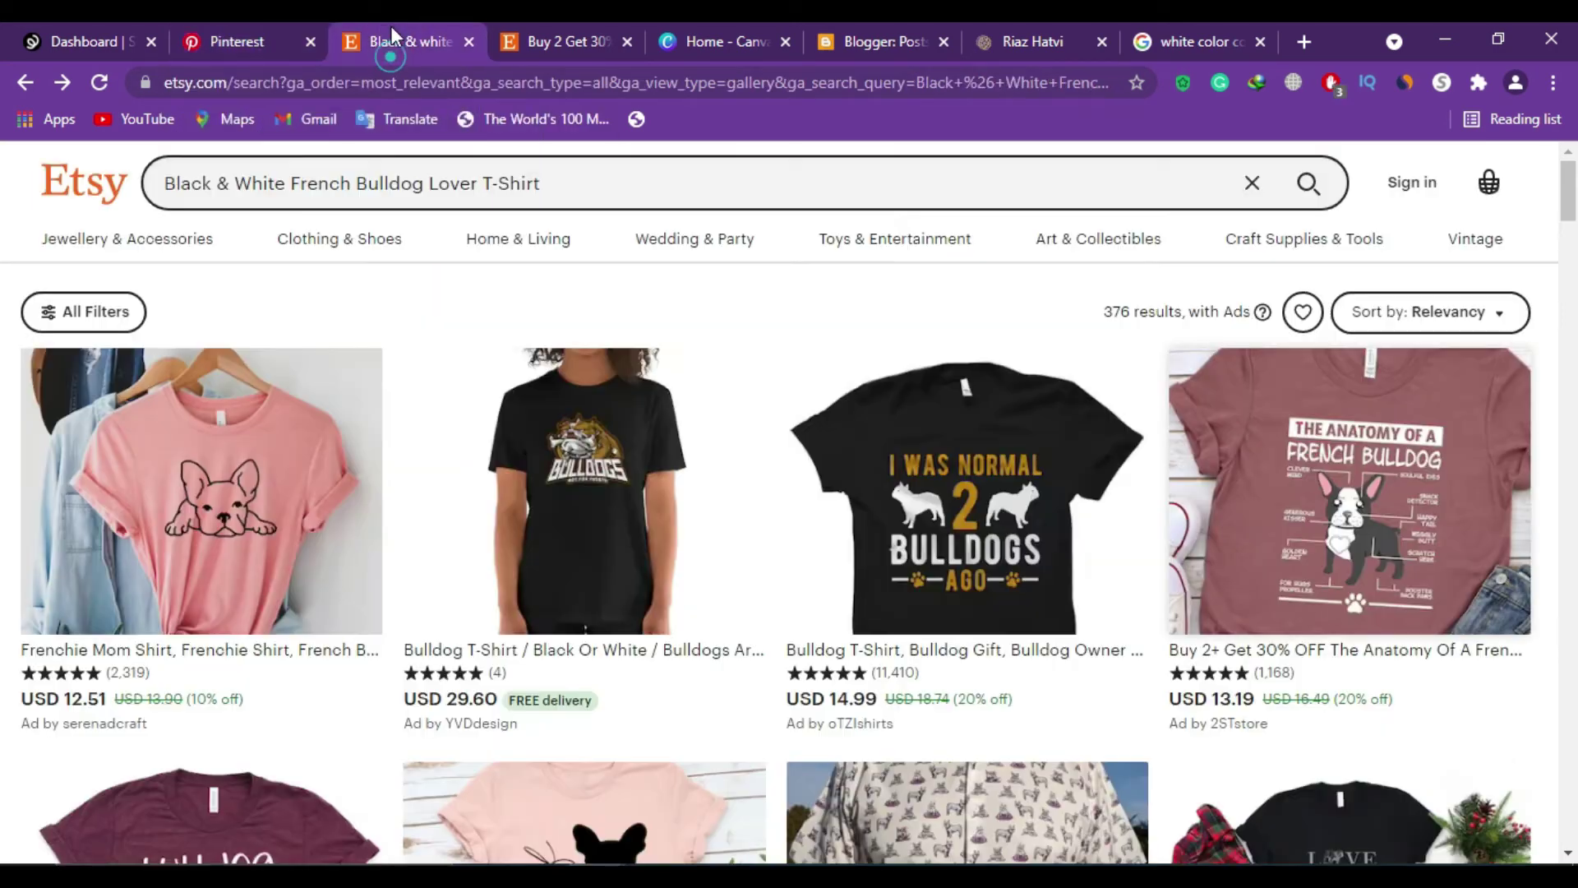
Step: Switch to Pinterest and examine the shirt designs among the "French Bulldog Lover T-Shirt" pins
left_click(242, 51)
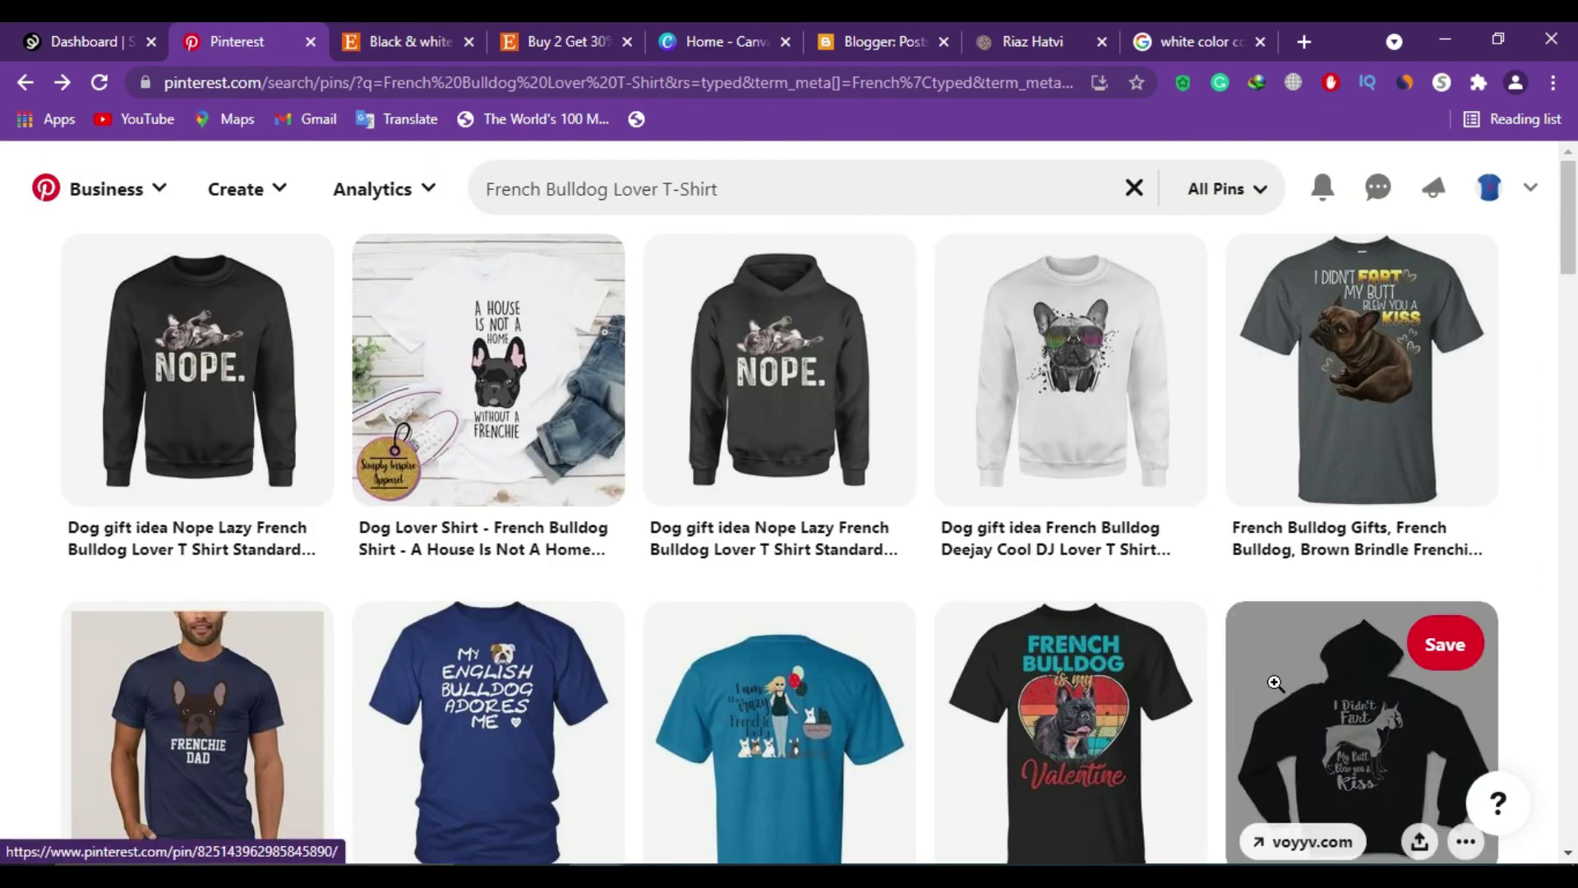
scroll(2, 312, "down", 5)
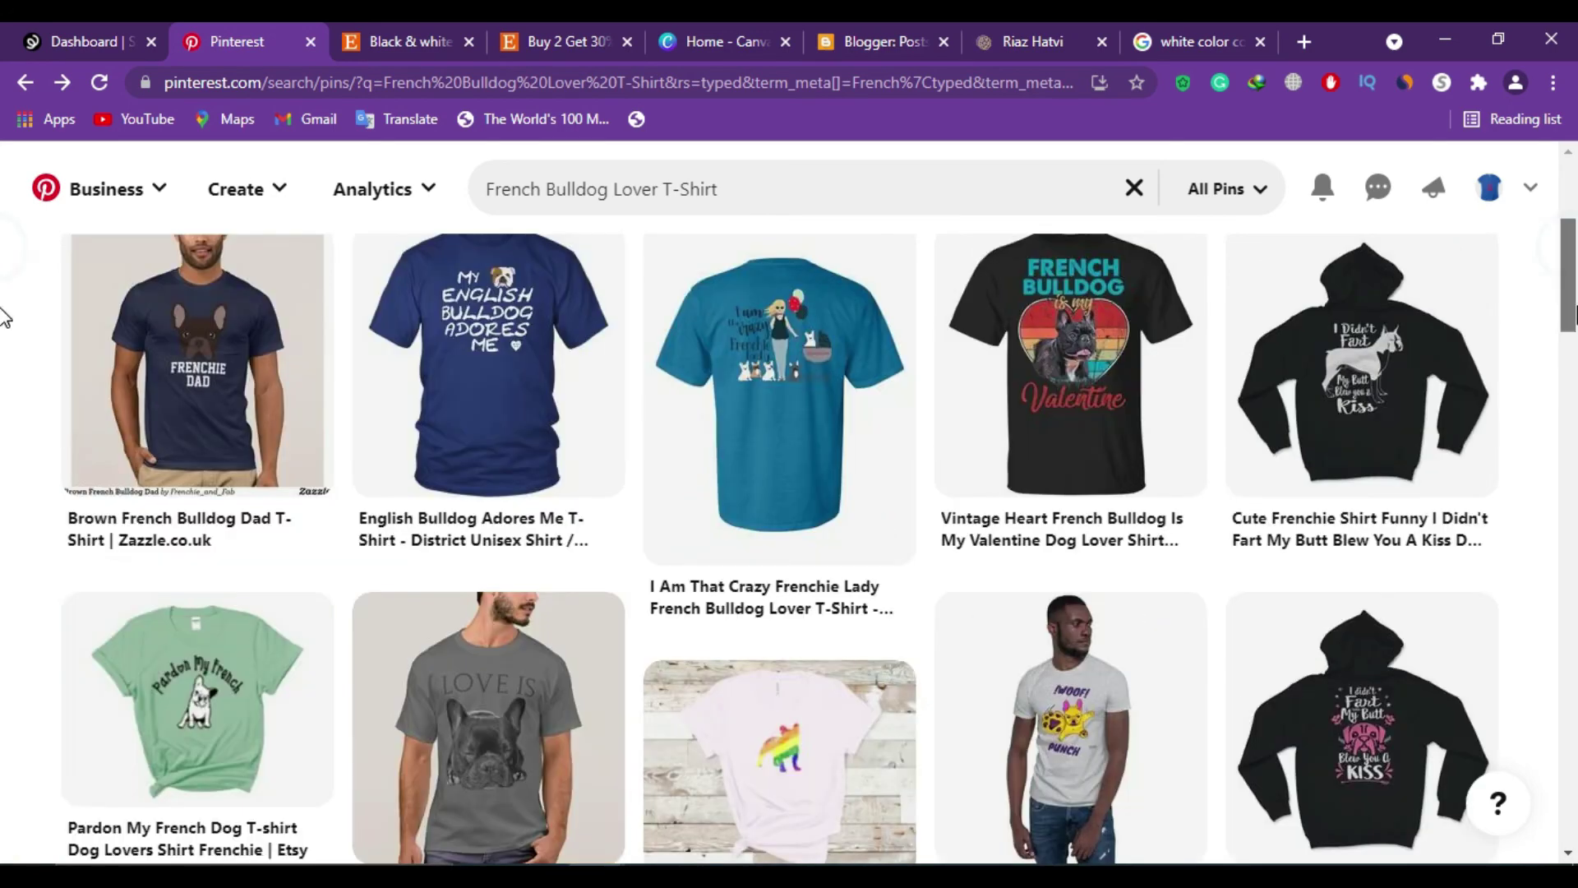
scroll(3, 337, "down", 2)
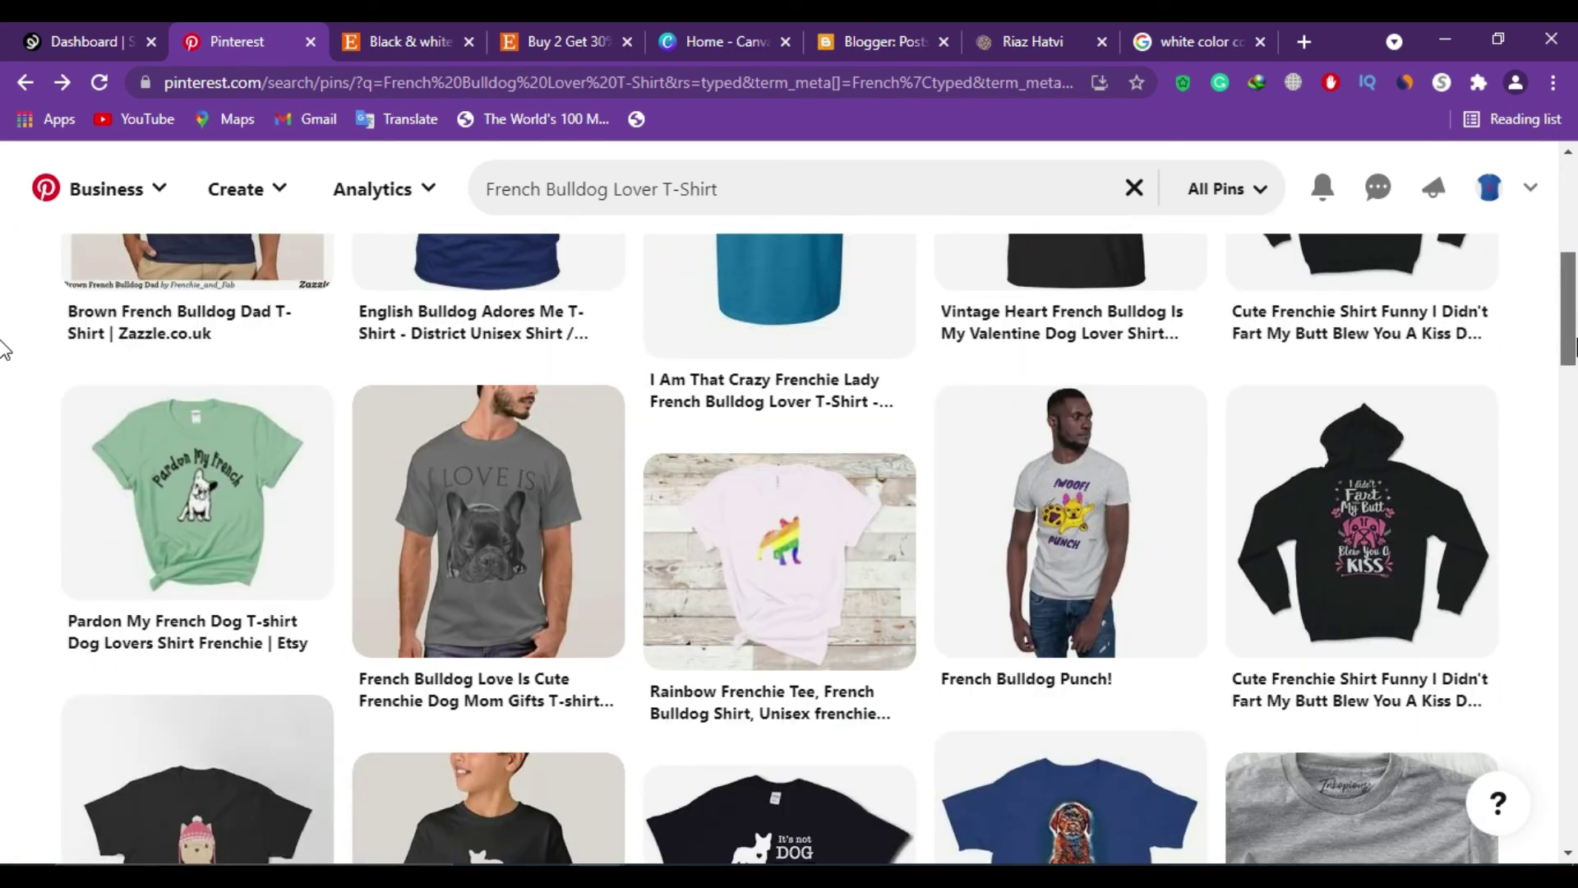
scroll(3, 361, "down", 3)
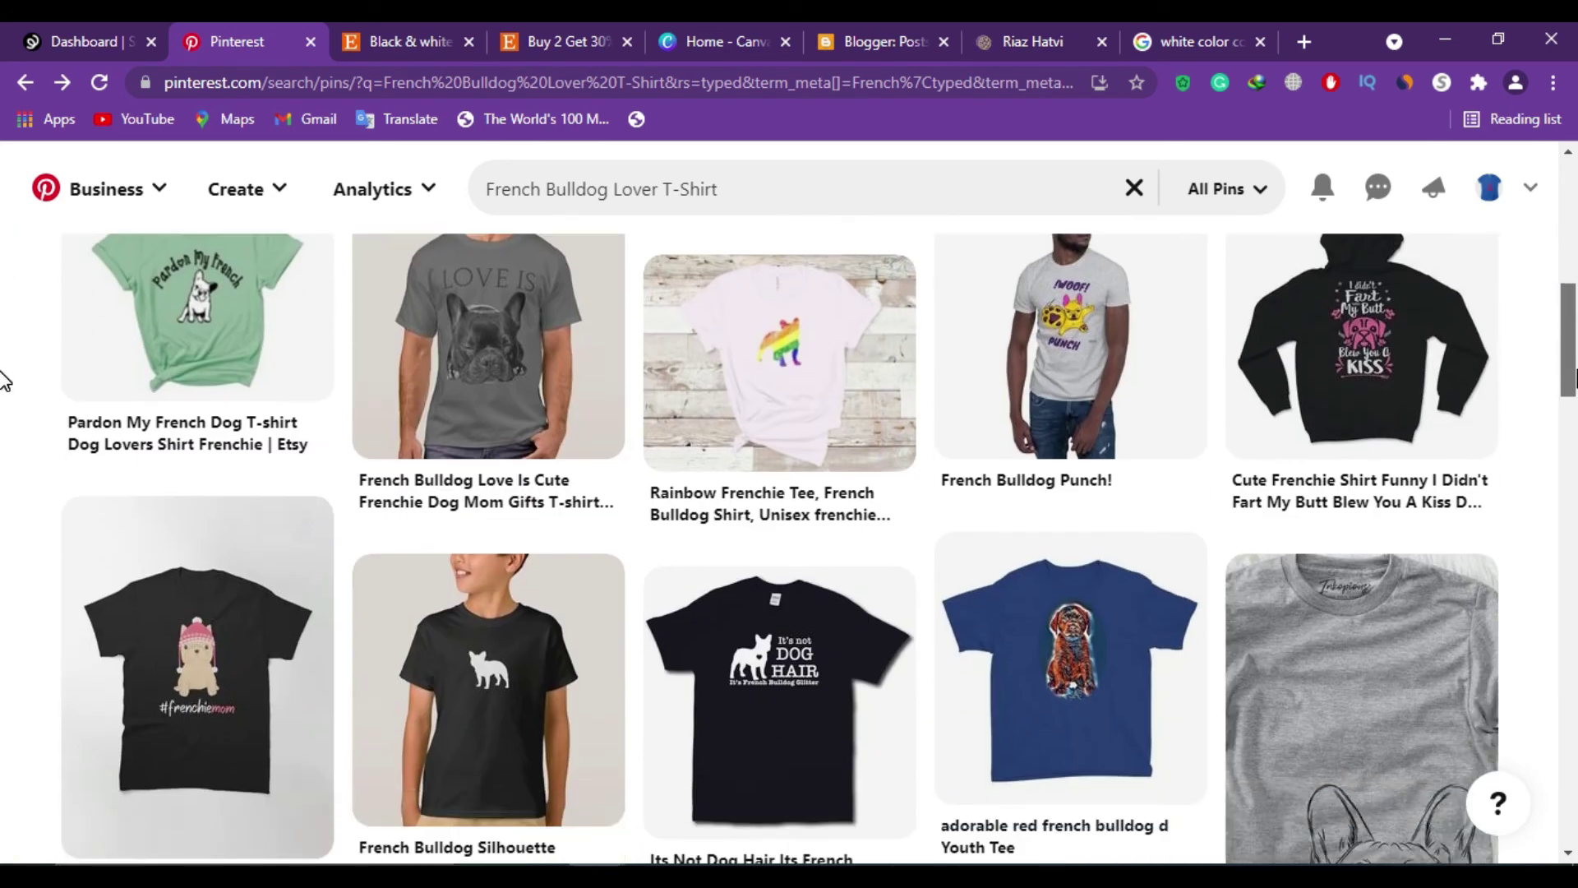
scroll(2, 380, "down", 3)
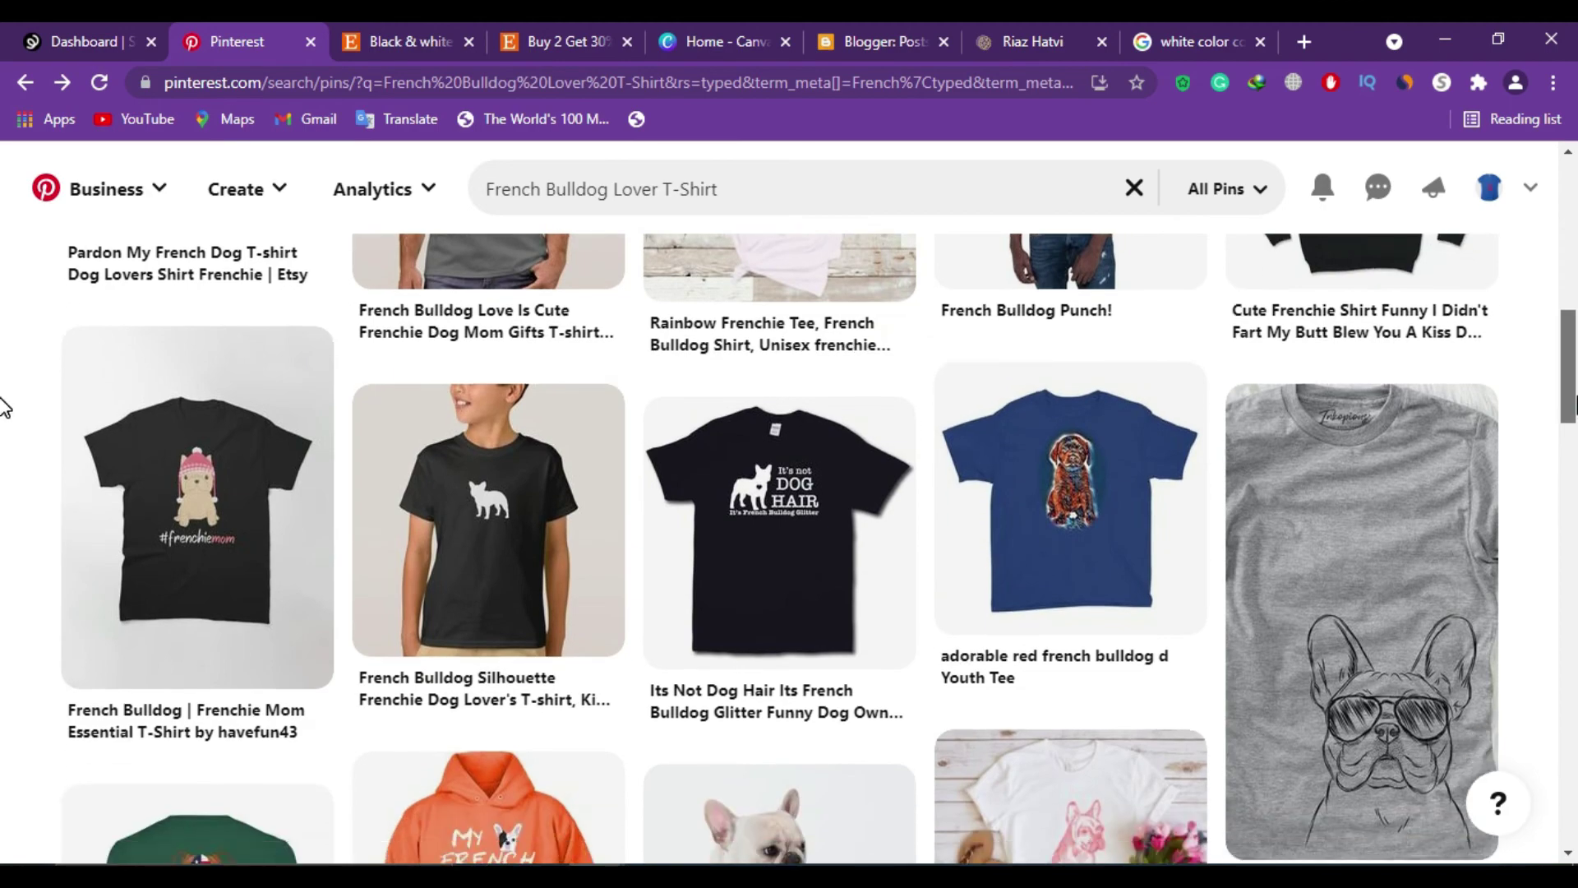
scroll(3, 404, "down", 2)
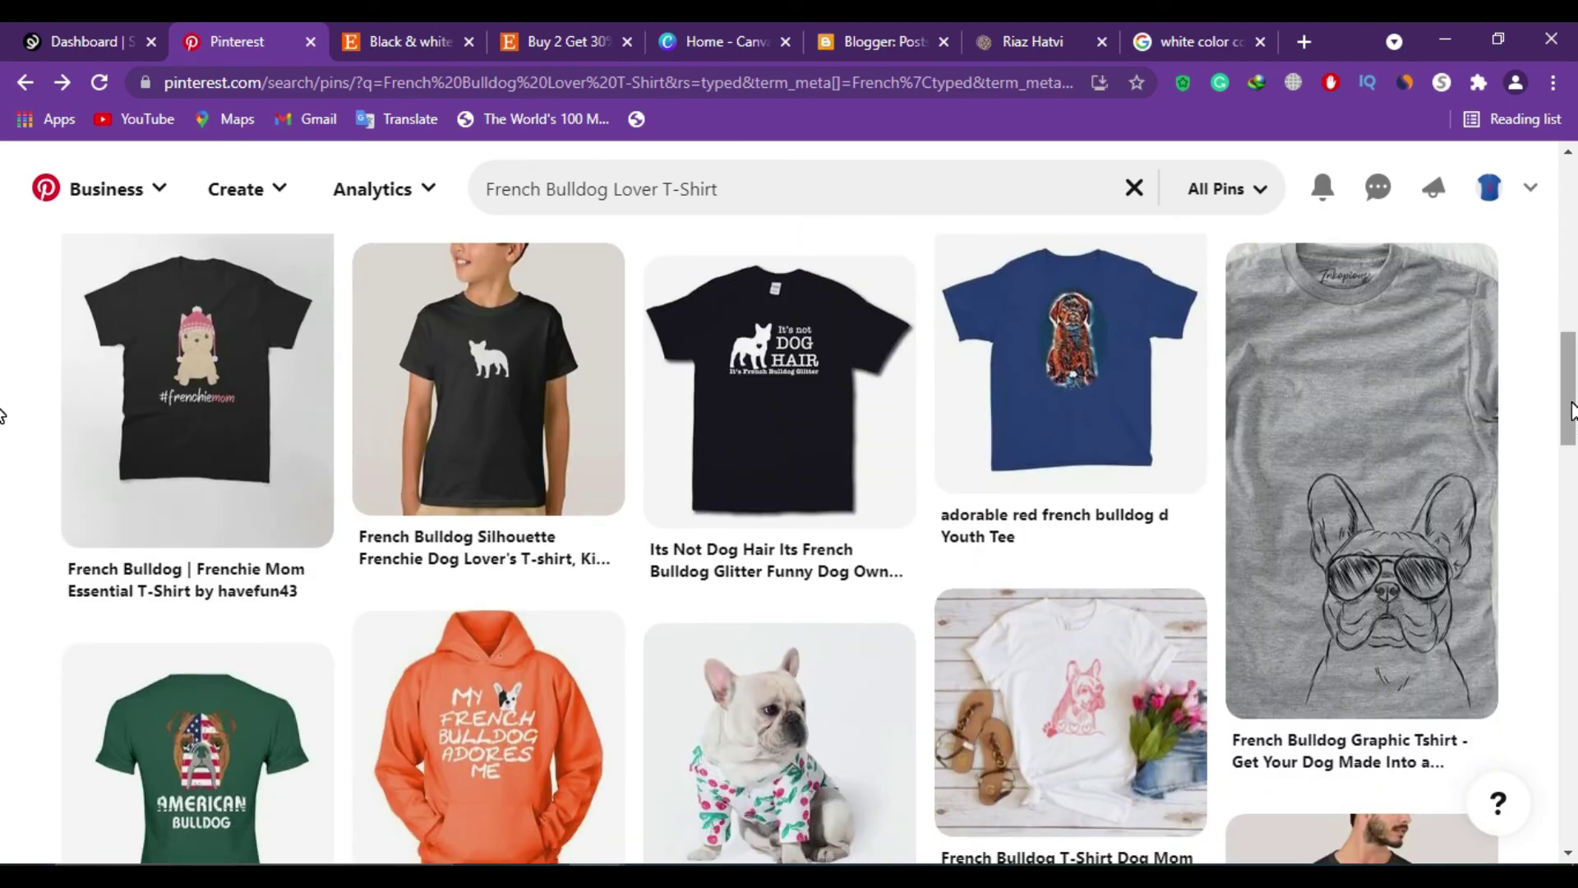
scroll(2, 415, "down", 6)
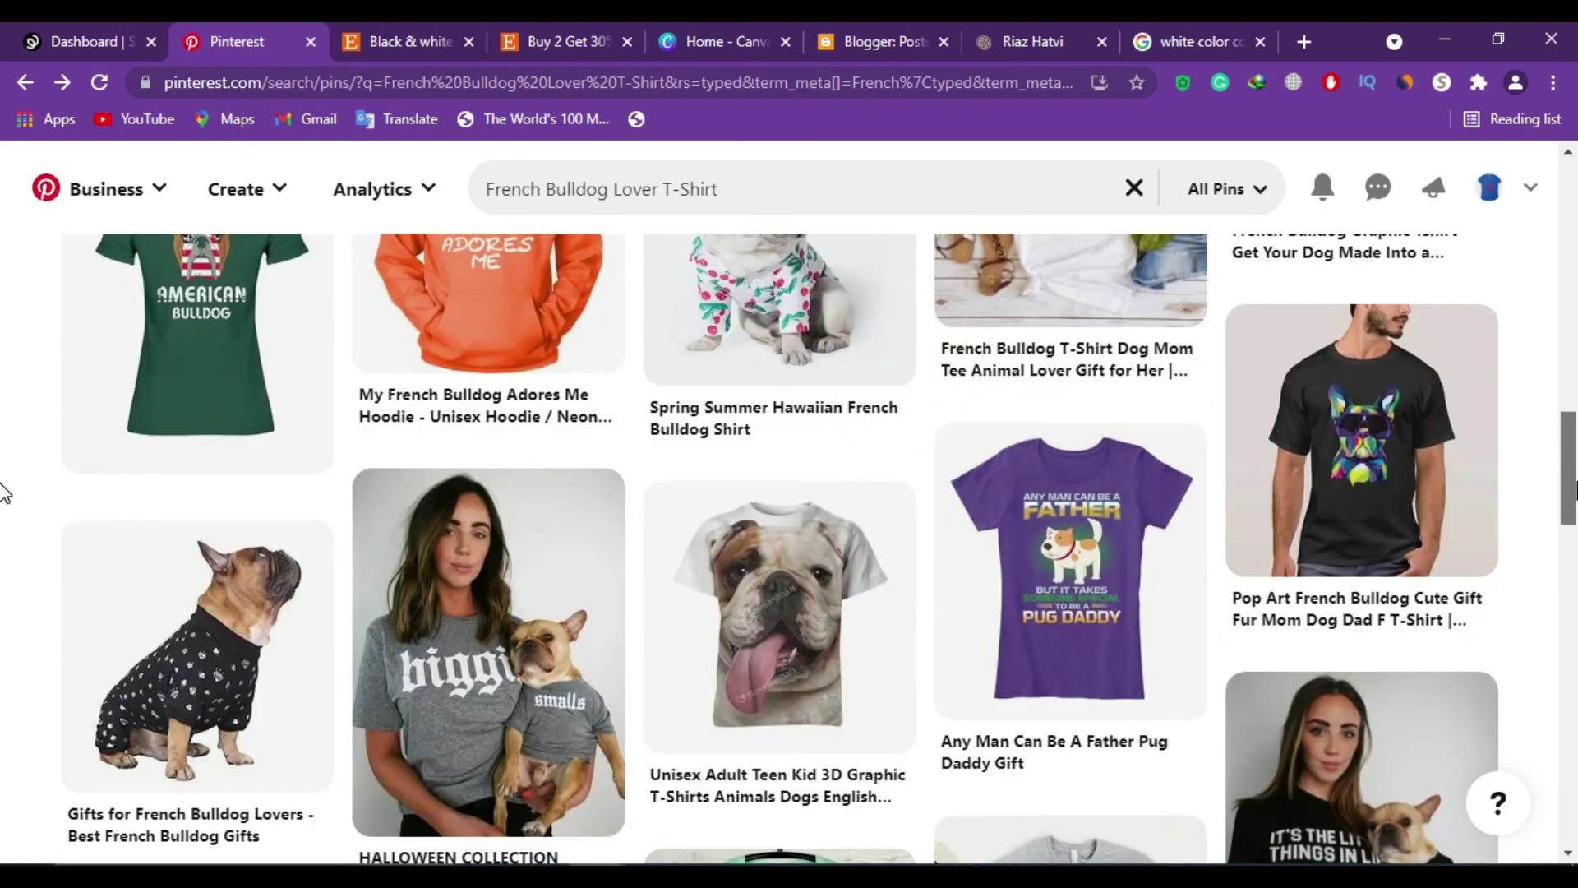
scroll(5, 493, "down", 4)
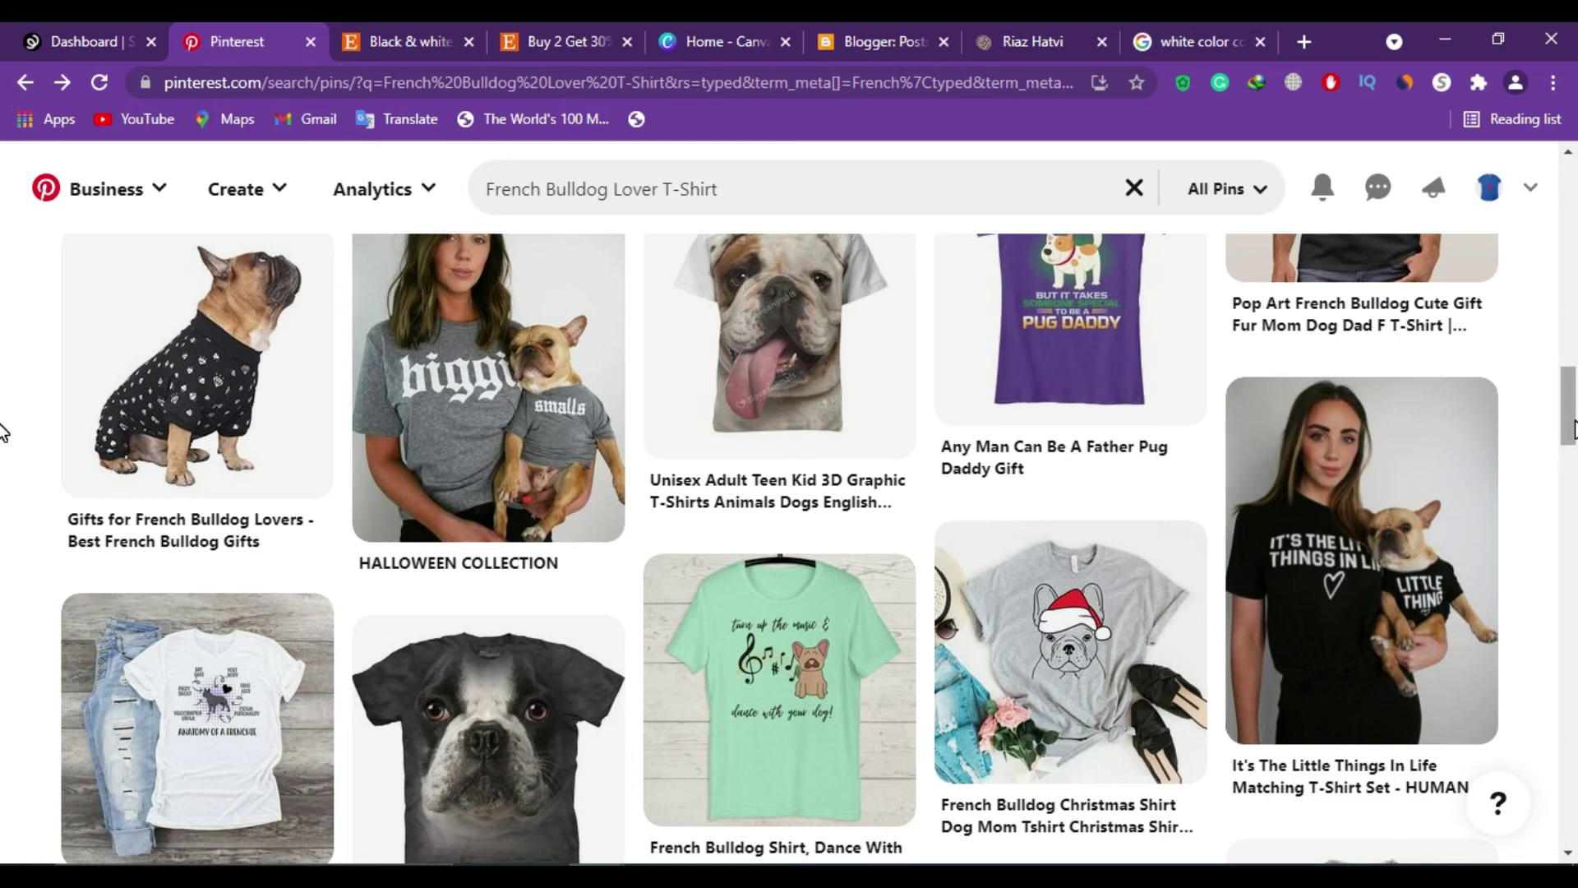
scroll(2, 431, "up", 6)
scroll(4, 444, "down", 7)
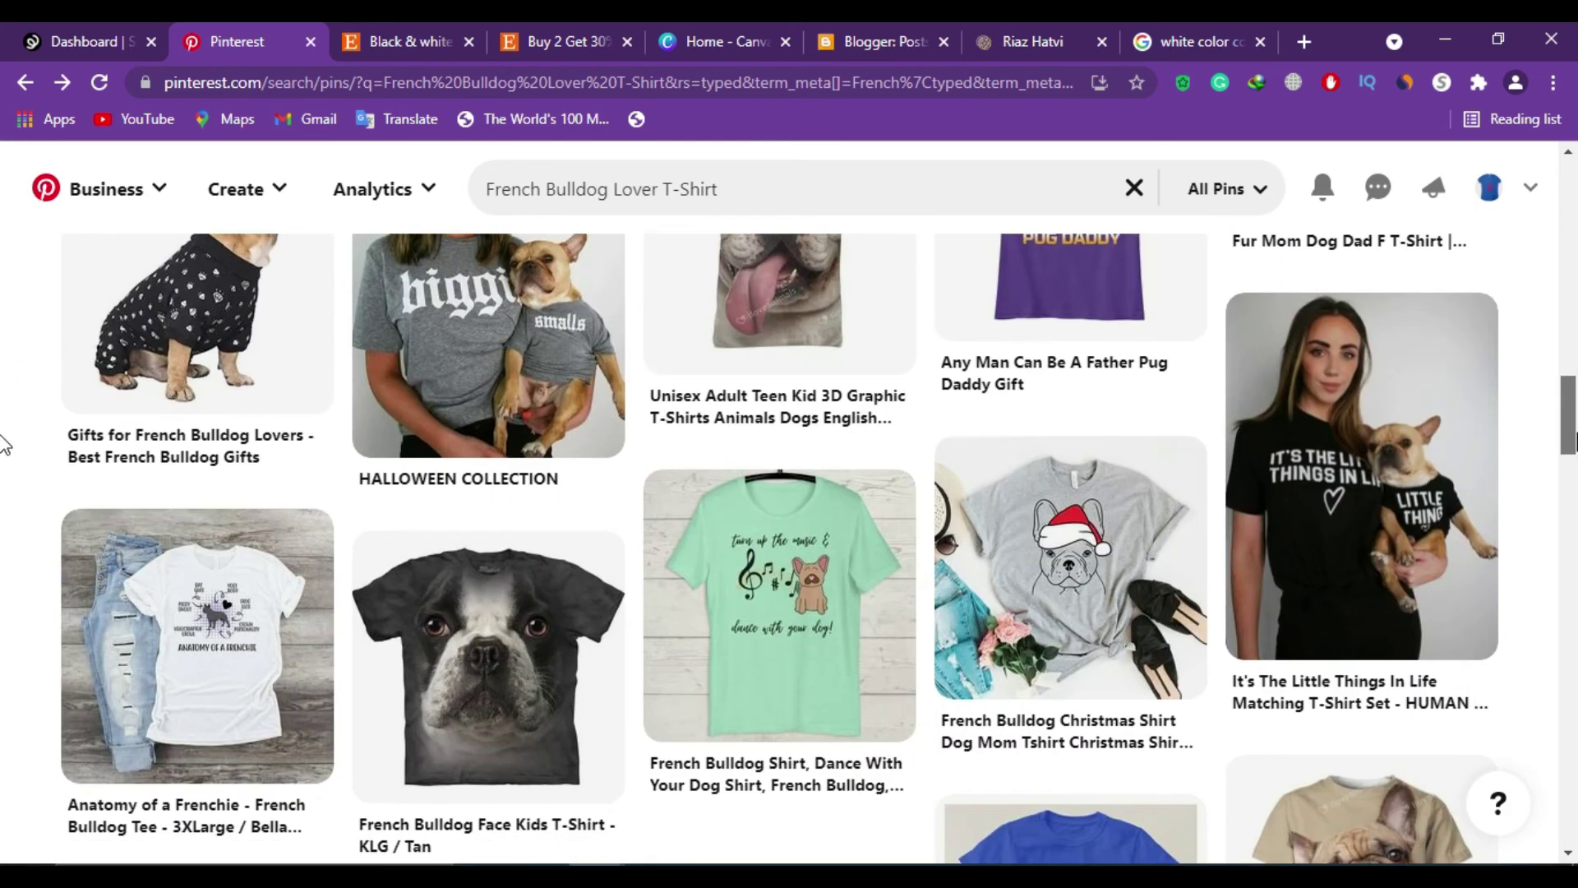
scroll(4, 444, "down", 7)
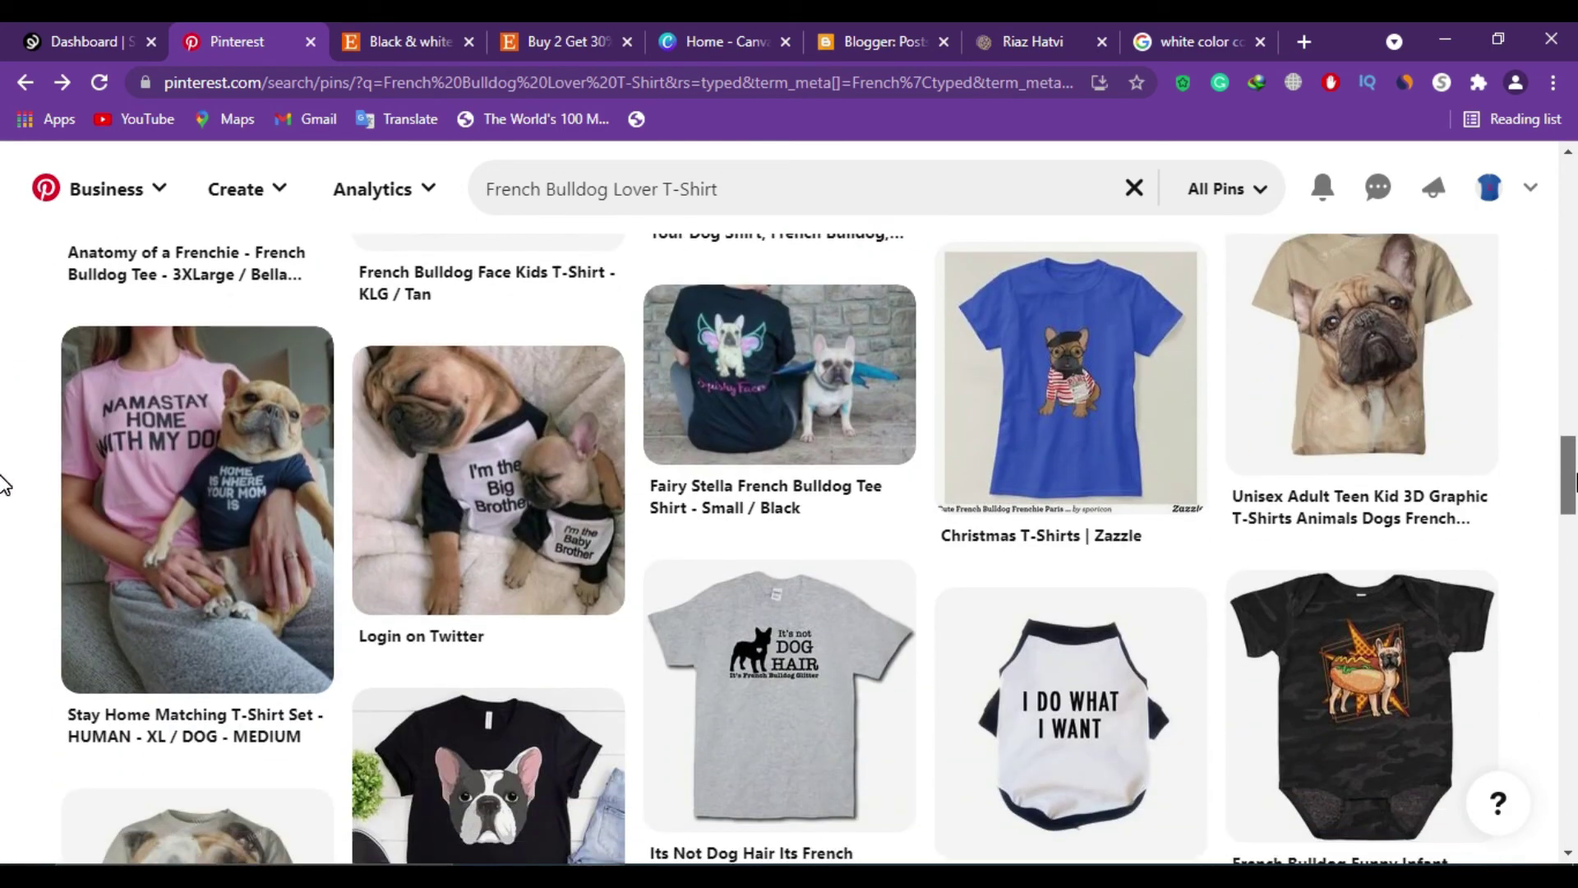
left_click_drag(1571, 481, 1572, 201)
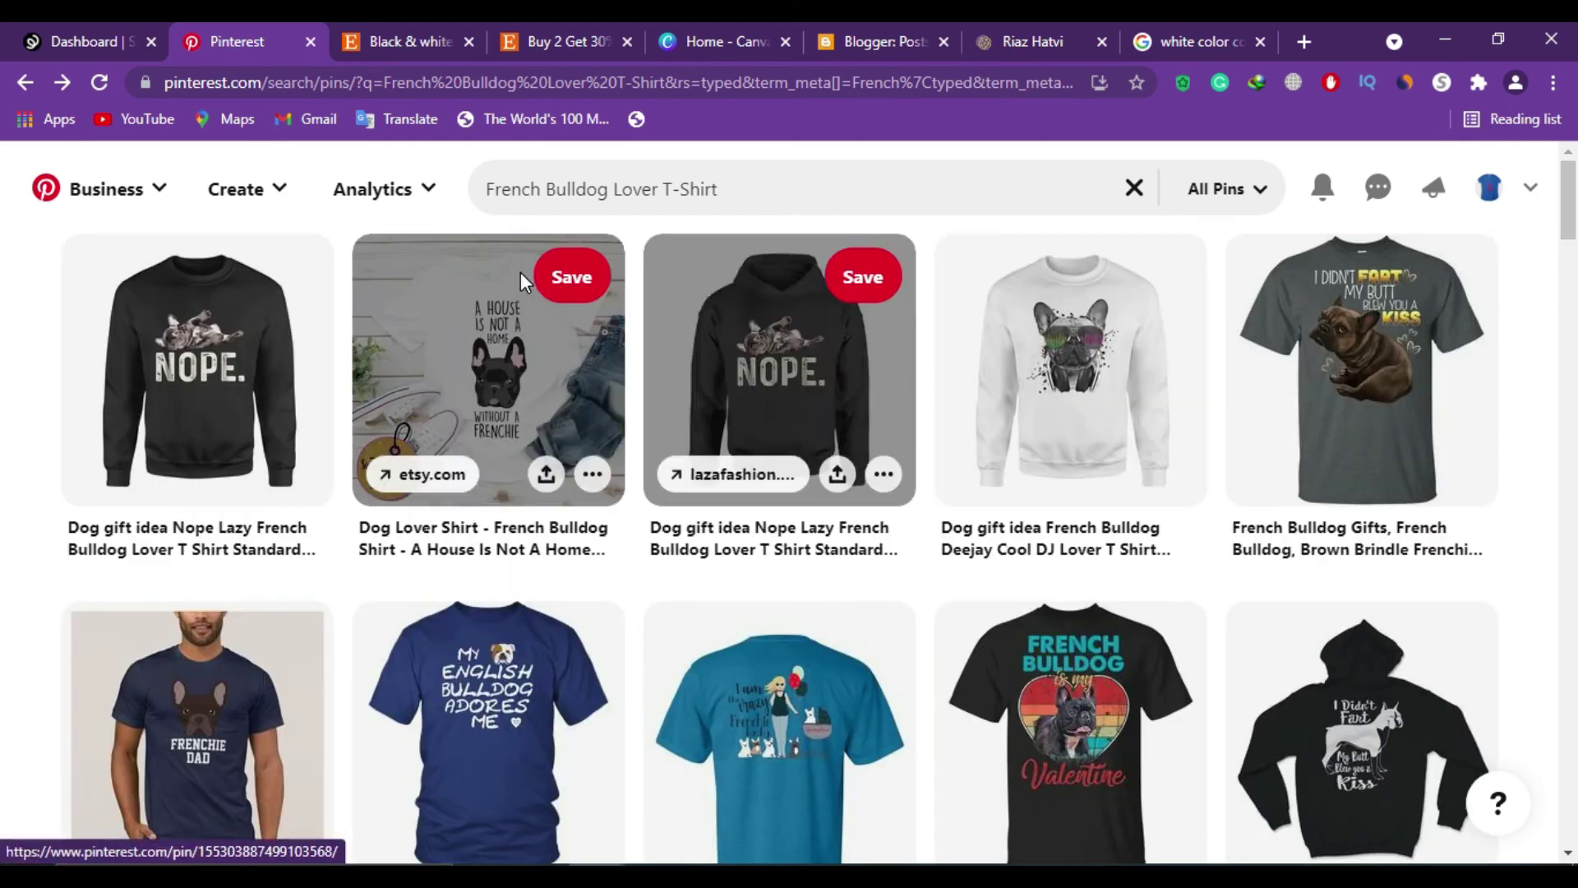
Step: Examine Etsy's "Black & White French Bulldog Lover T-Shirt" results and return to the published listing on Spring
left_click(421, 27)
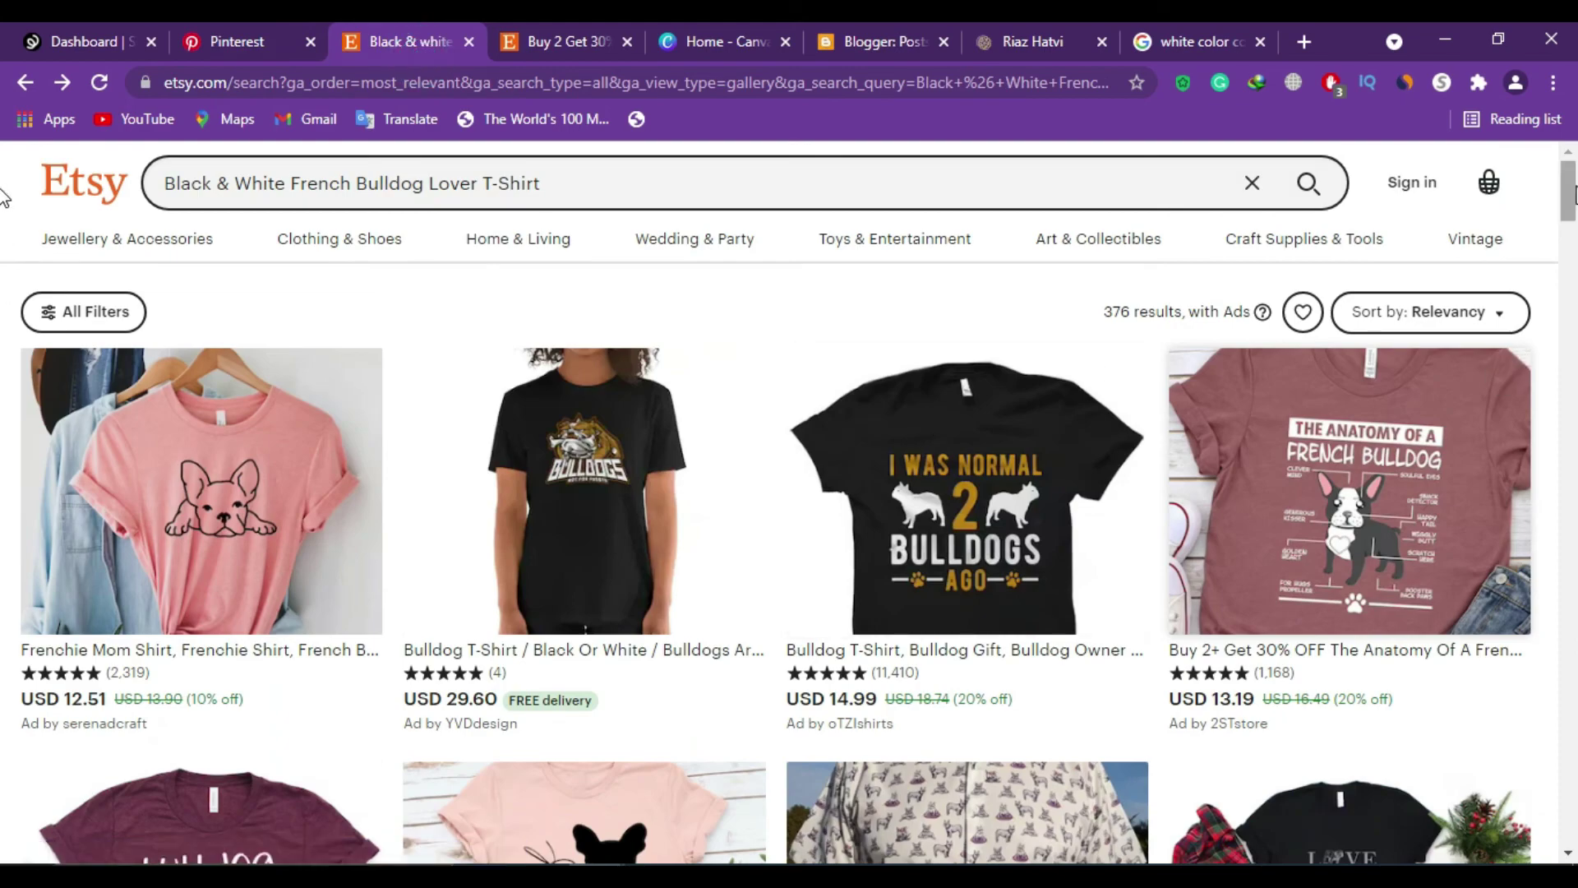
scroll(2, 289, "down", 5)
scroll(4, 271, "down", 5)
scroll(2, 272, "up", 4)
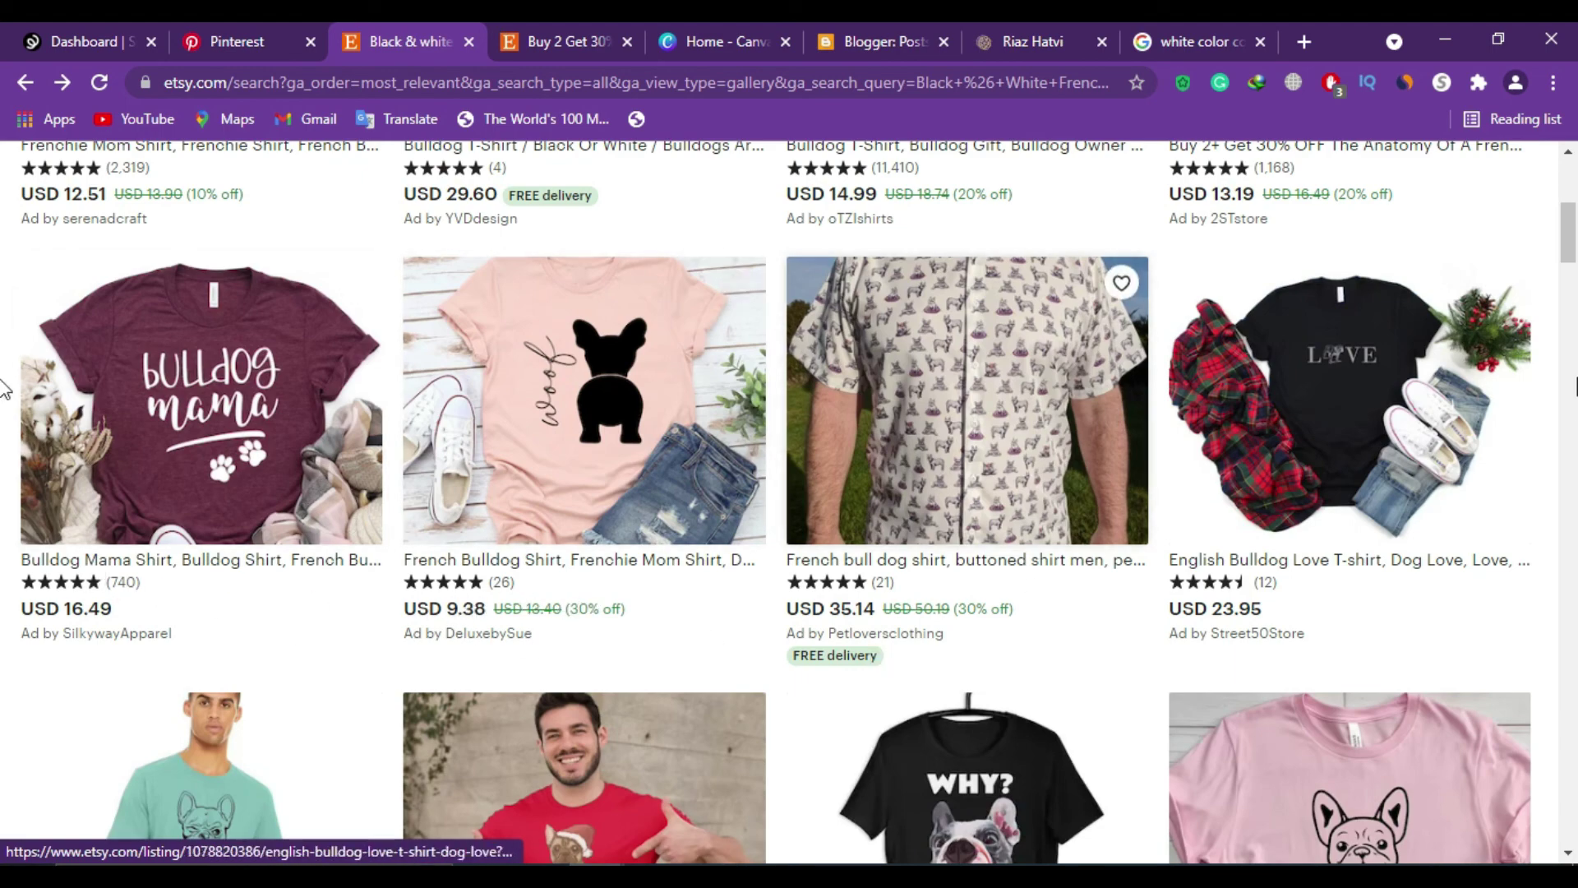
scroll(2, 261, "up", 5)
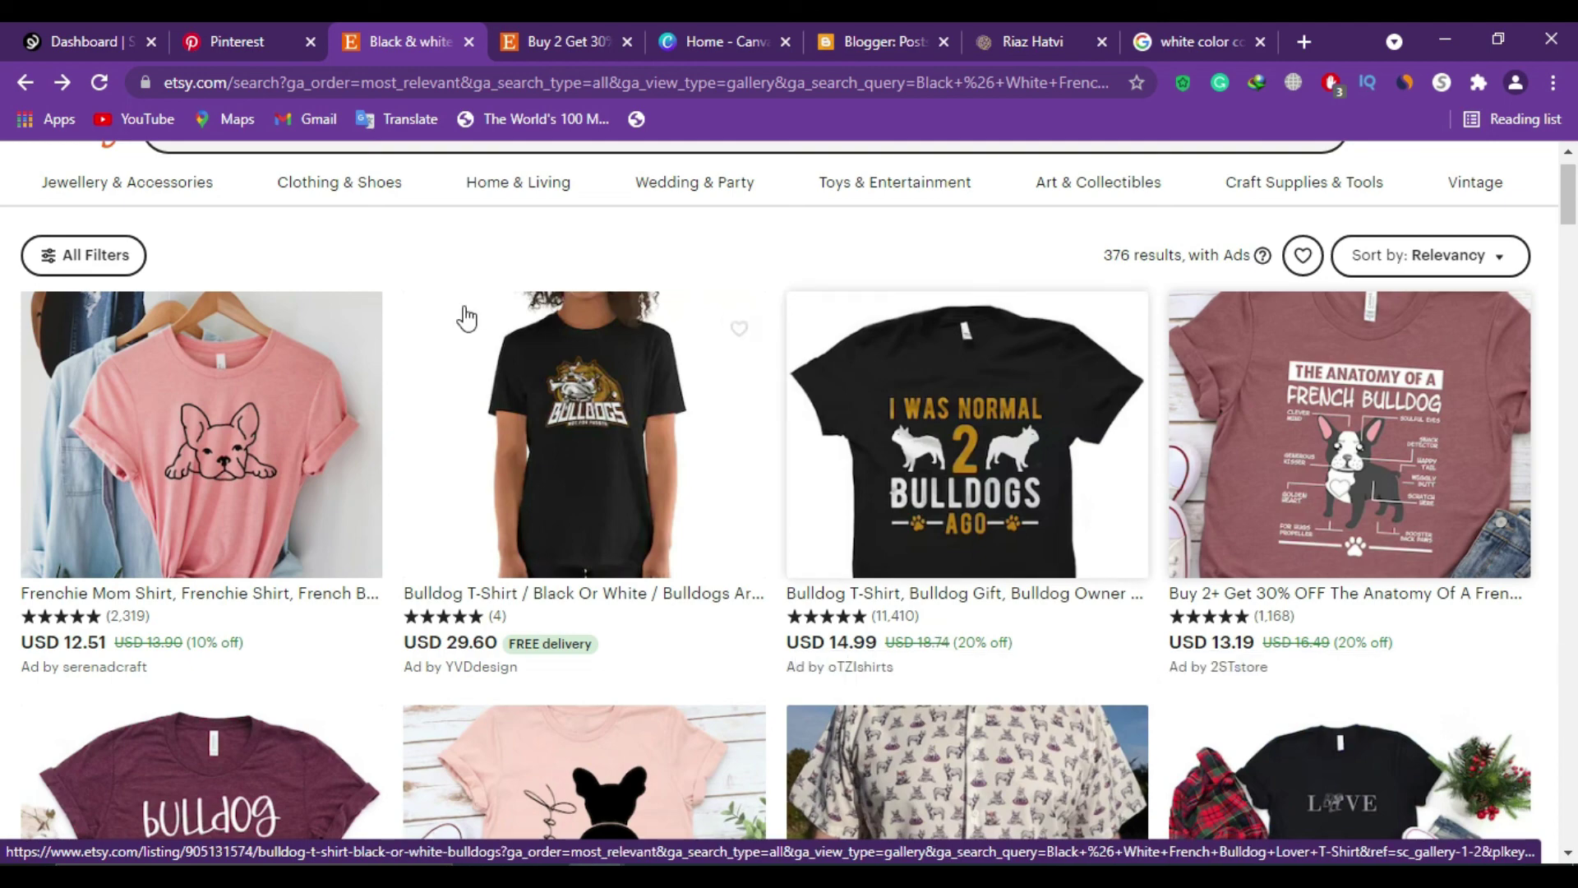
left_click(229, 28)
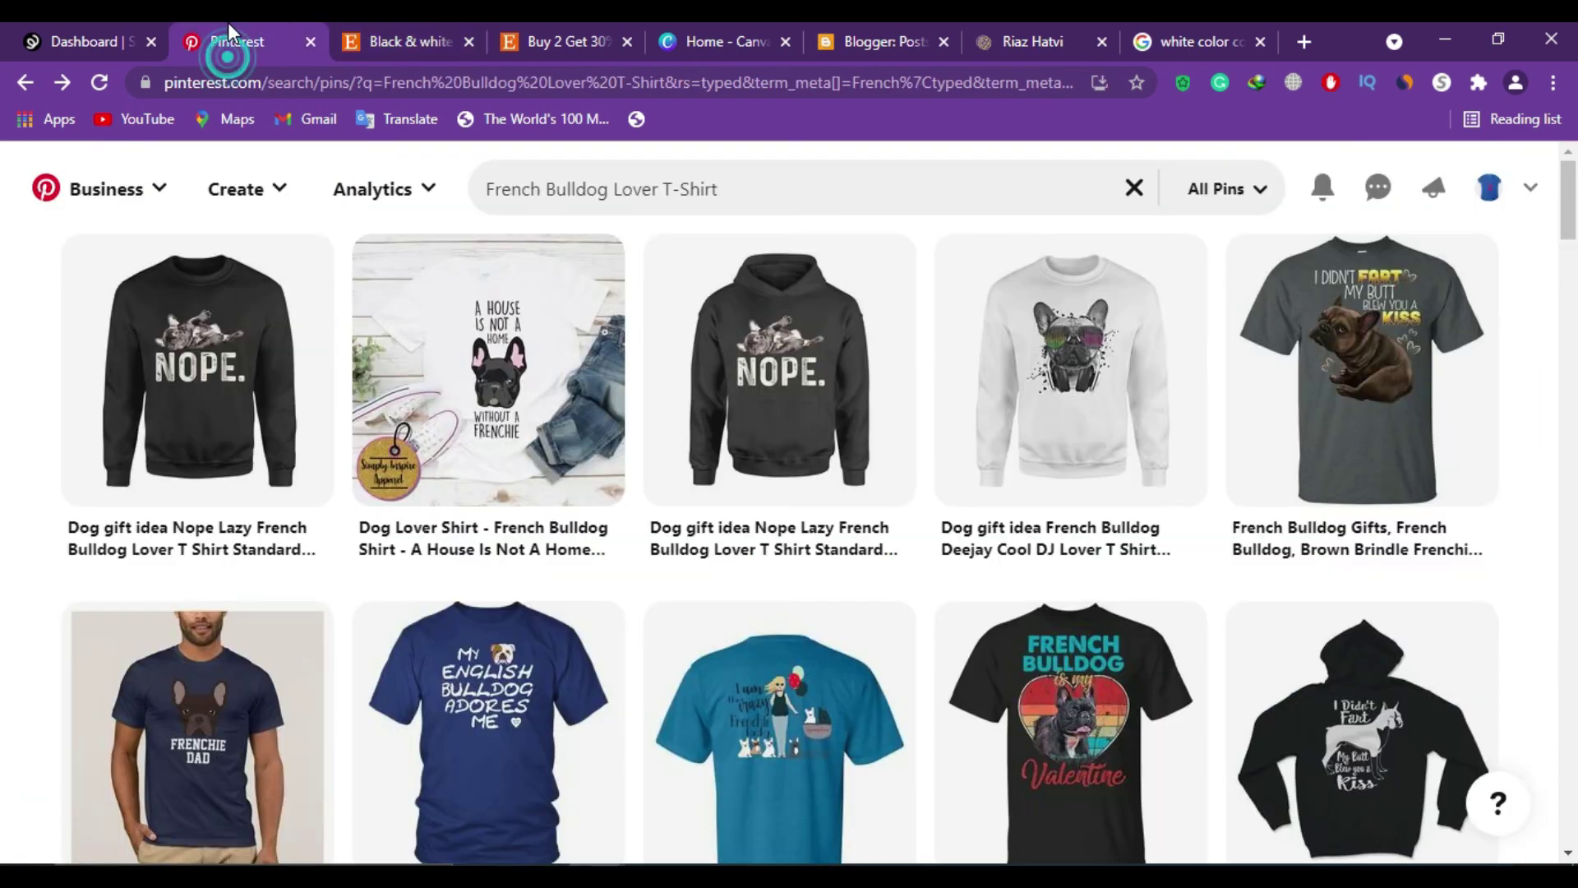
left_click(82, 33)
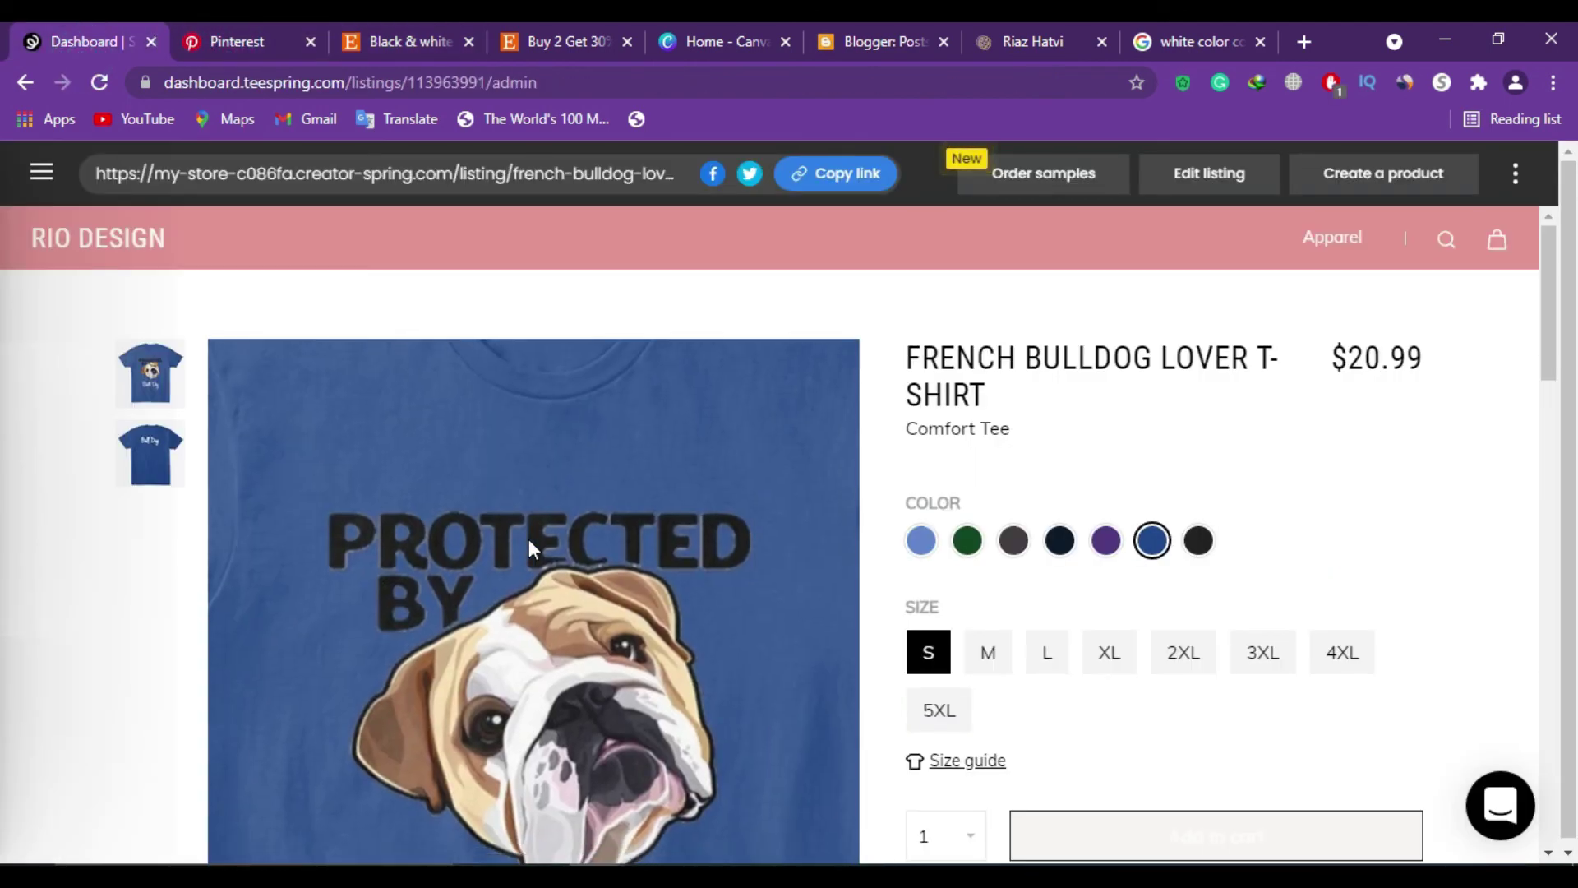